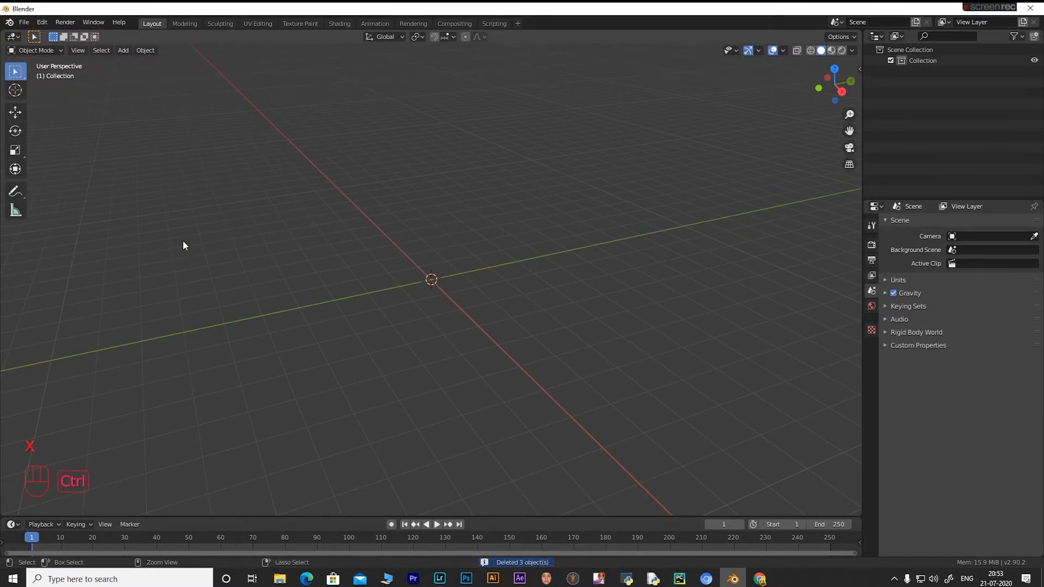
Undo the deletion of the default objects, and delete only the camera and the light.
key(ctrl+z)
key(ctrl+z)
click(552, 94)
shift+click(228, 254)
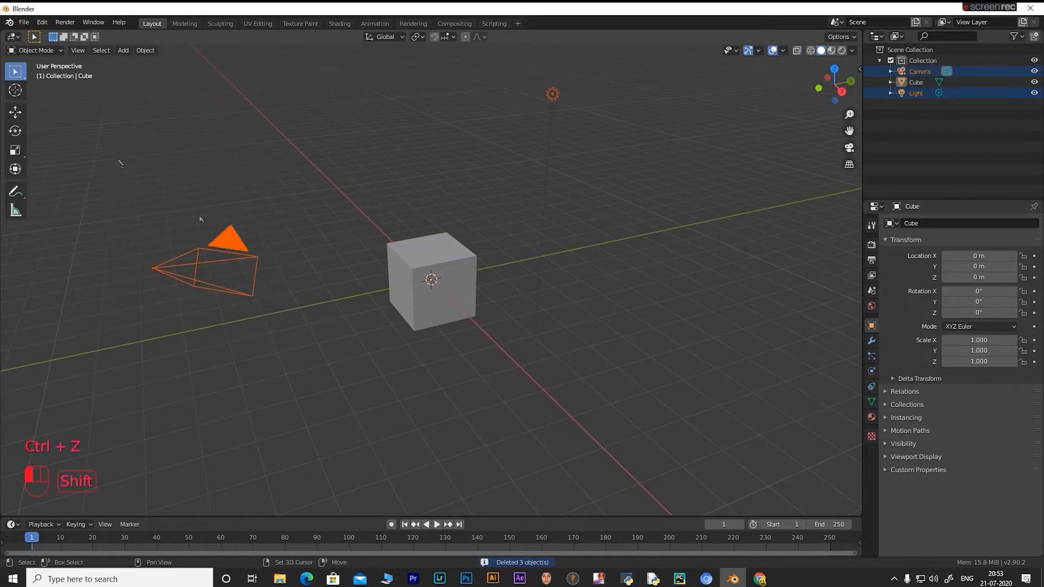
key(x)
click(243, 239)
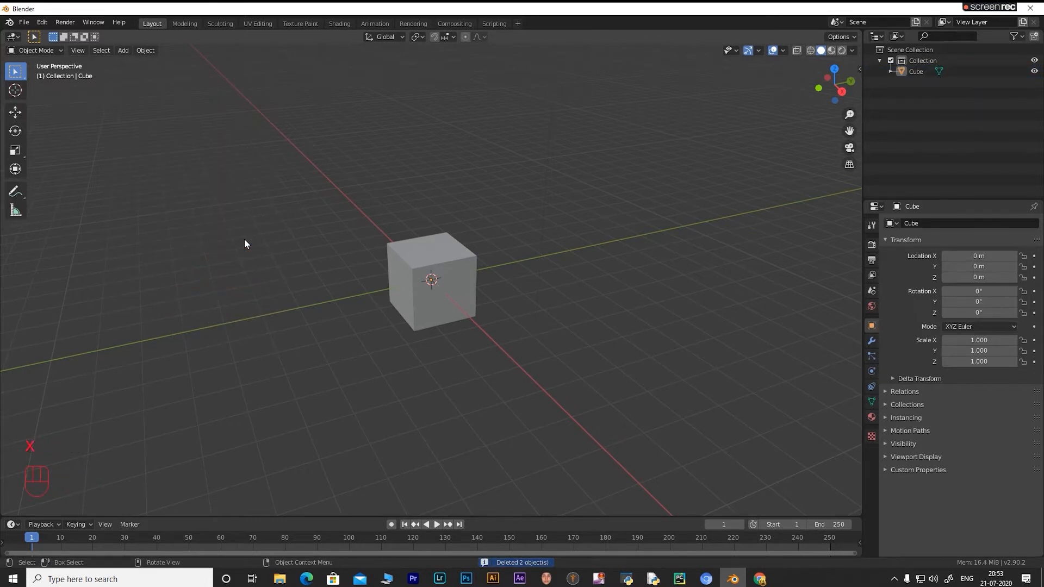
key(shift+a)
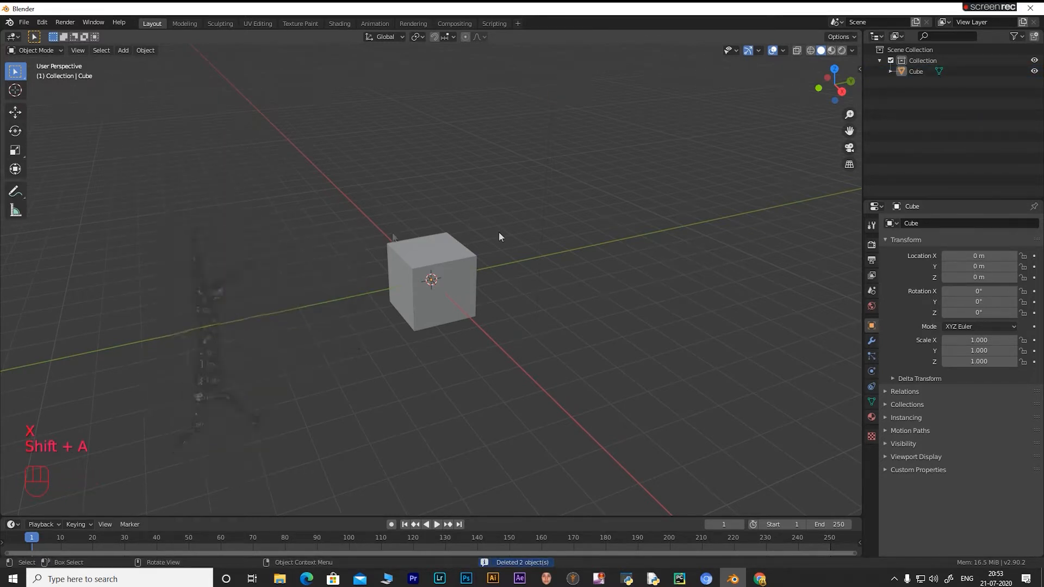
Scale the cube by 3.5 along the X axis.
click(449, 274)
key(s)
key(x)
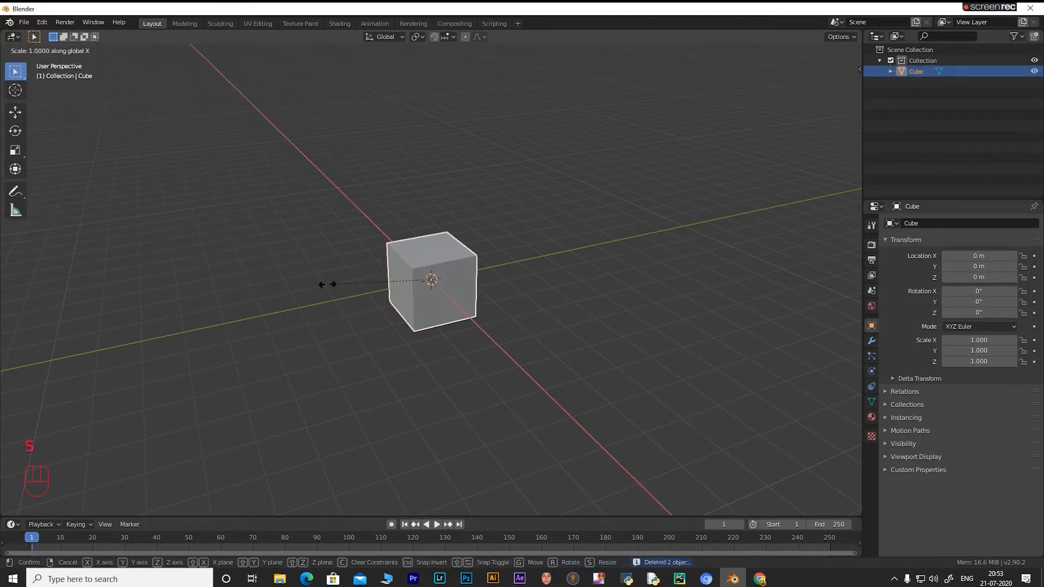
text(3.4)
key(BackSpace)
text(5)
key(Return)
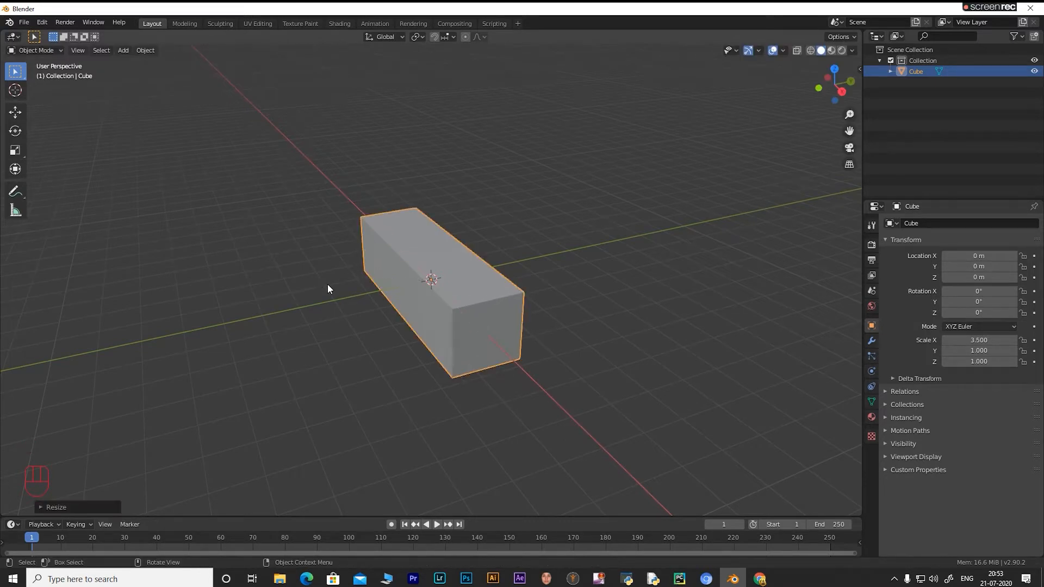
Flatten the stretched cube into a slab by scaling it to 0.2 along the Z axis.
click(393, 271)
text(sz.)
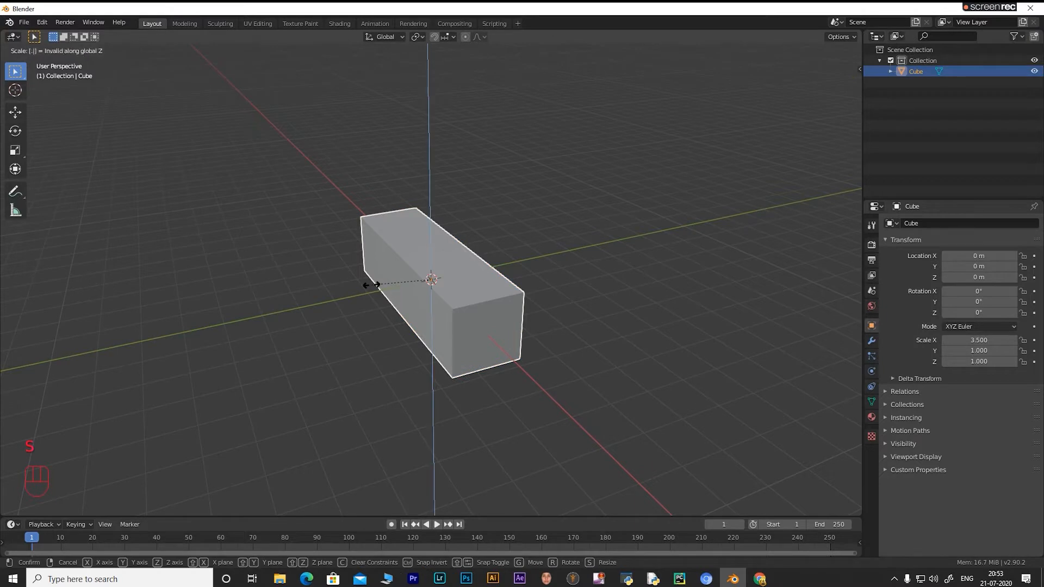
text(2)
key(Return)
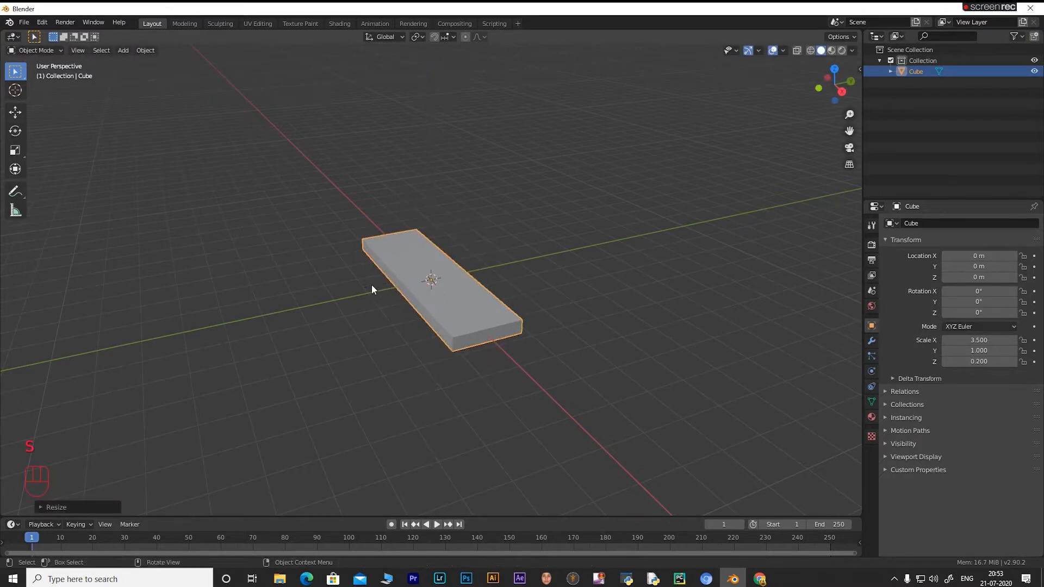
In Edit Mode, select the slab's four top vertices and extrude the top face in place.
click(432, 290)
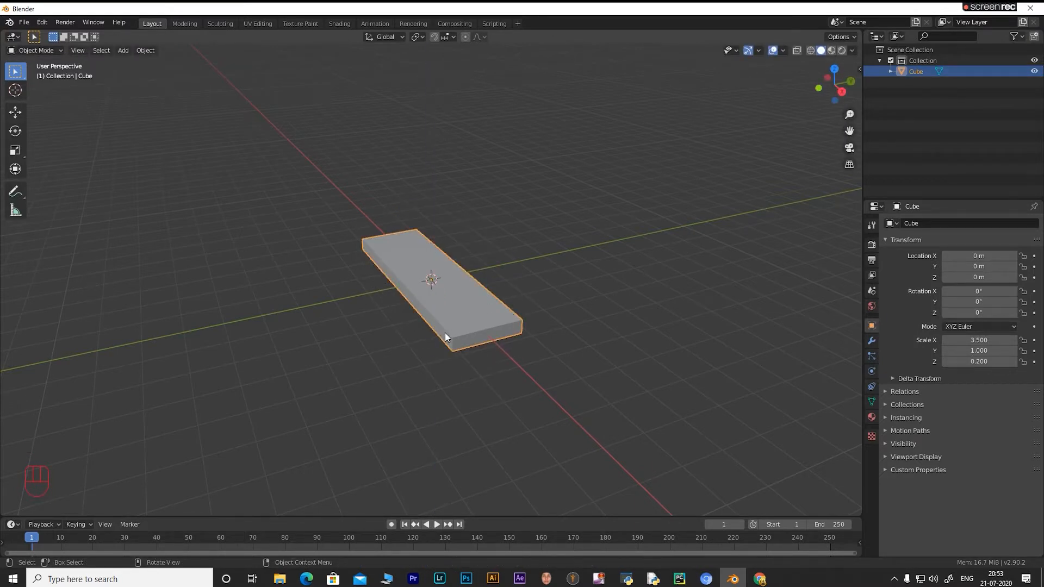
key(Tab)
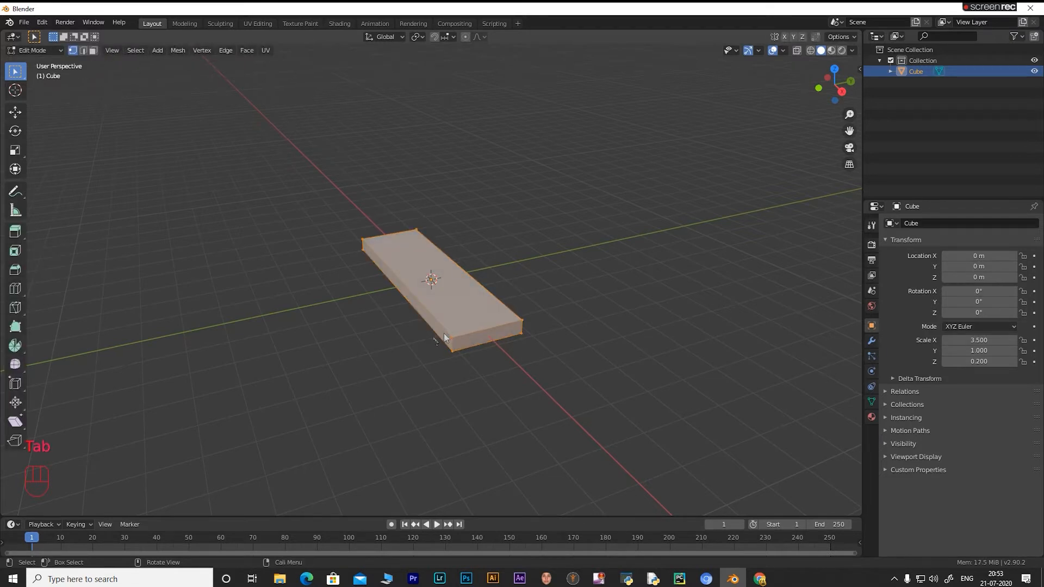
key(1)
click(502, 341)
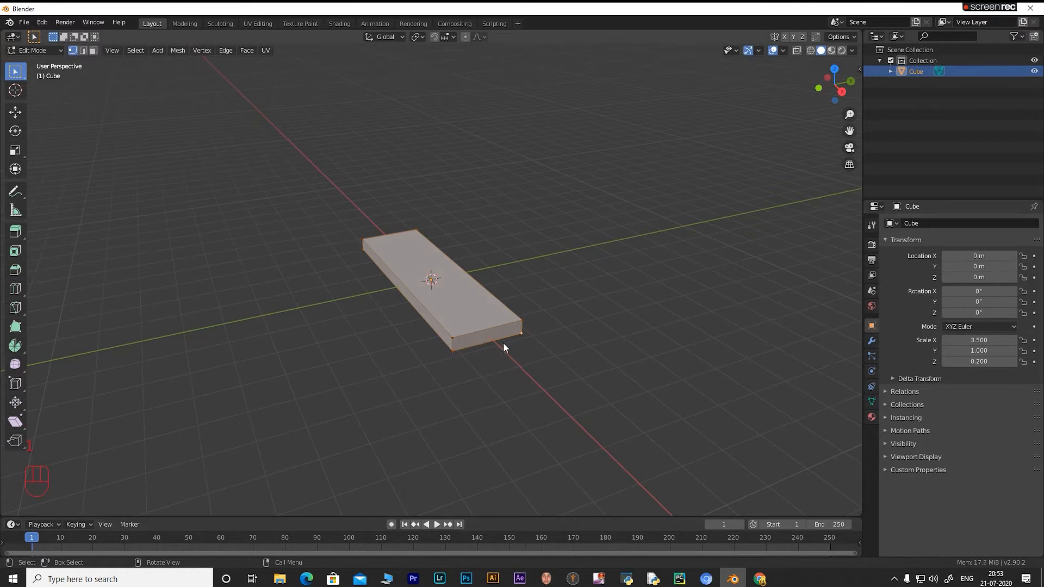
click(454, 338)
shift+click(522, 321)
shift+drag(429, 239, 351, 228)
key(e)
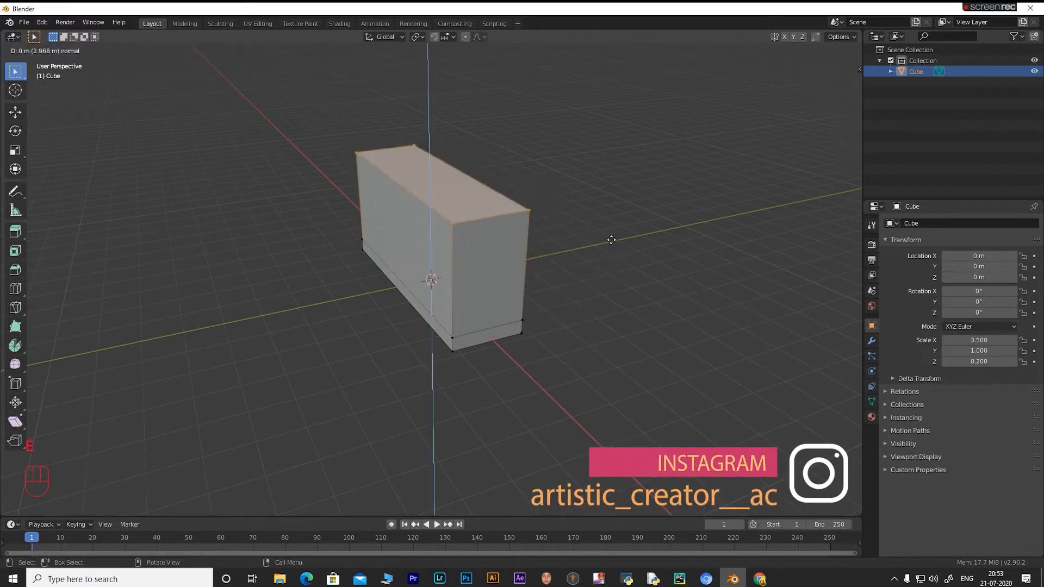
right_click(592, 312)
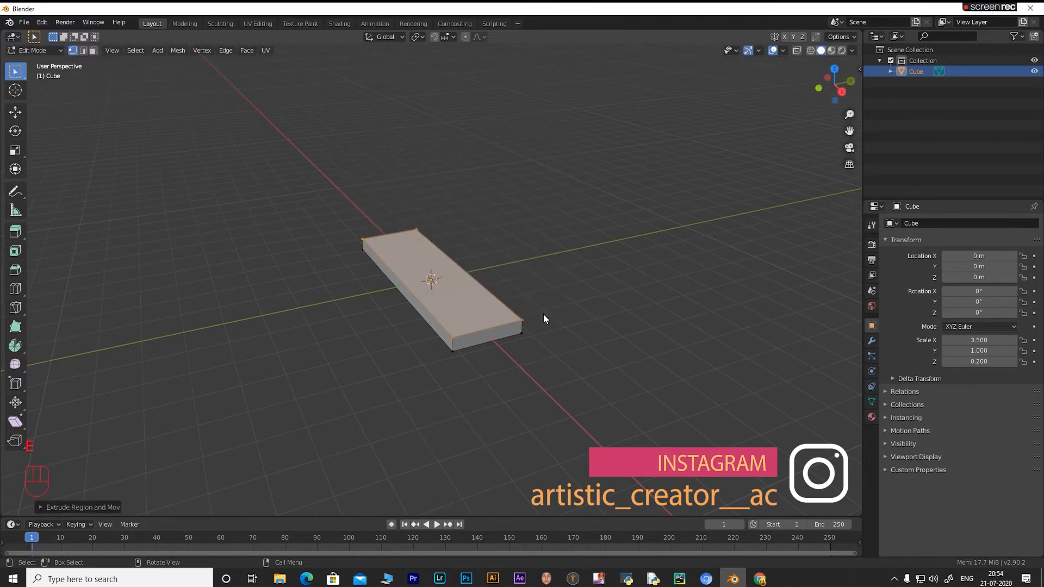
Scale the extruded top face to 0.95 along the X axis.
key(s)
key(x)
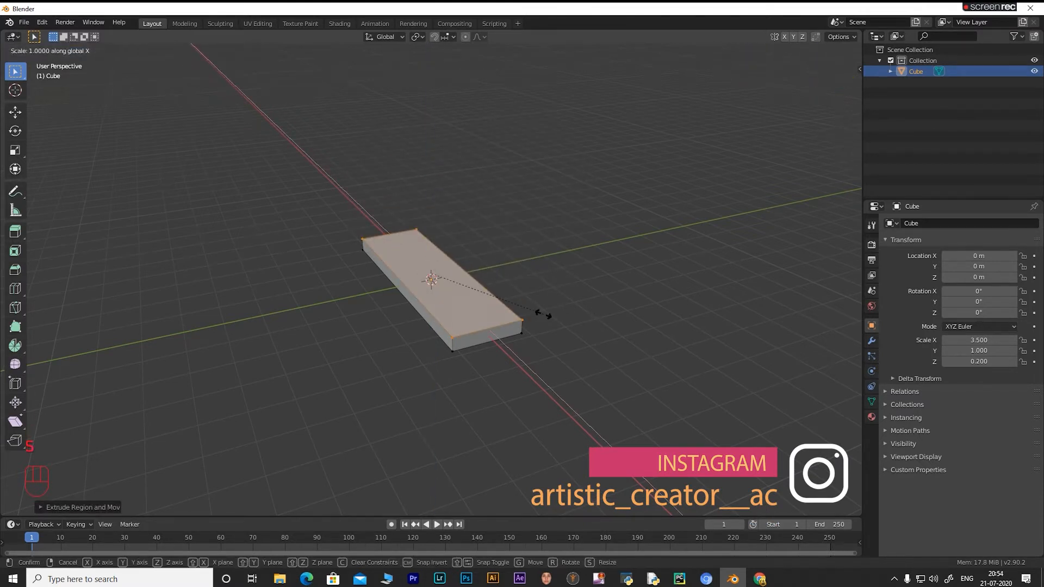
text(3.4)
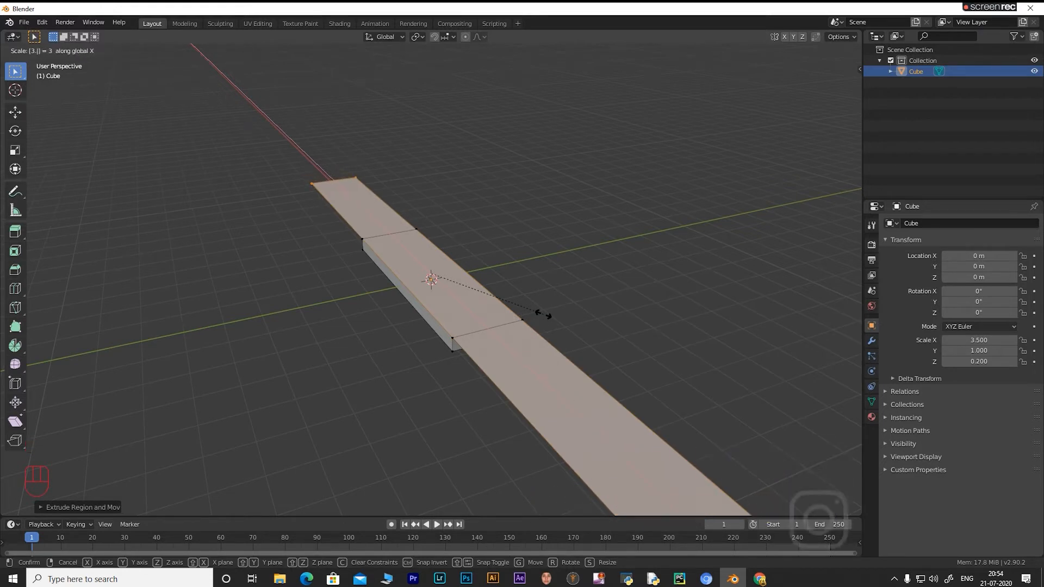
key(BackSpace)
key(BackSpace)
key(BackSpace)
text(.)
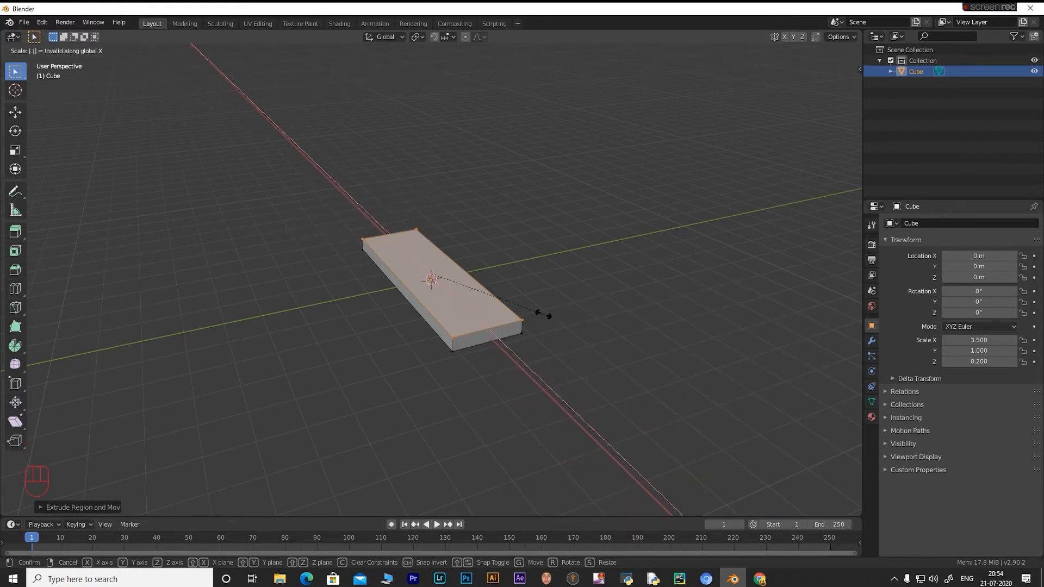
text(95)
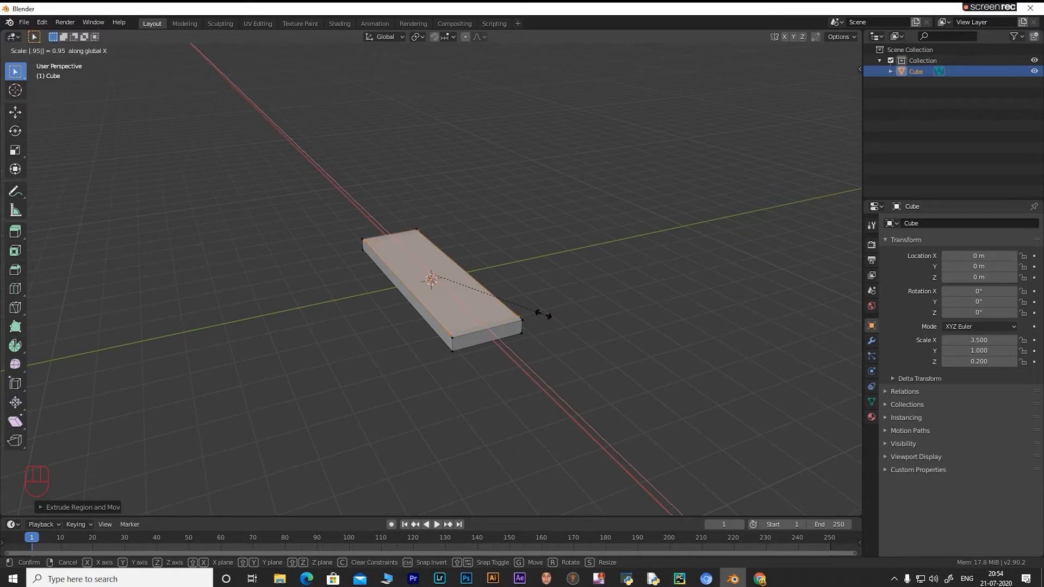
key(Return)
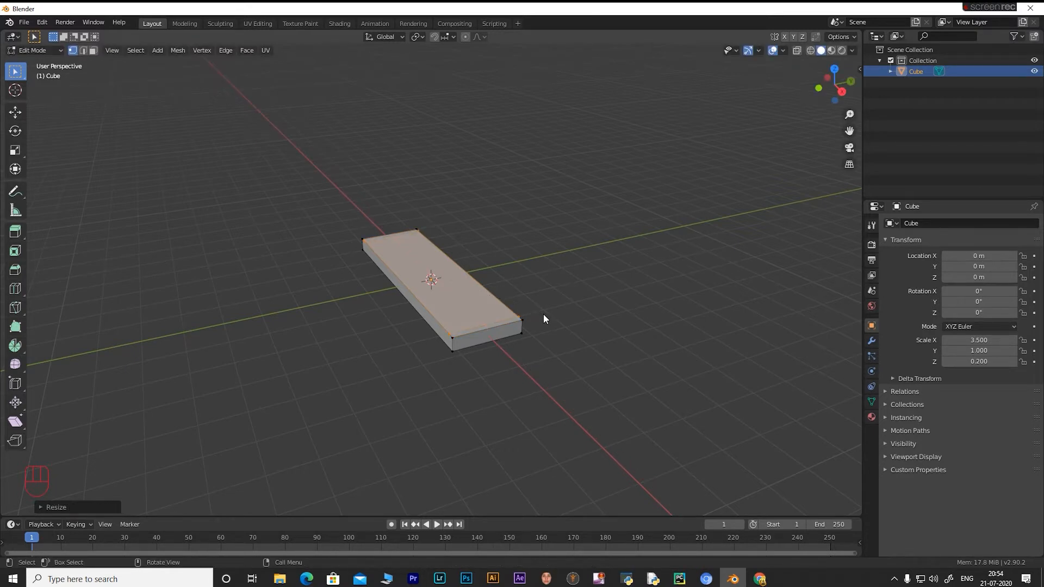
Scale the inset top face to 0.8 along the Y axis to leave an even rim.
key(s)
key(y)
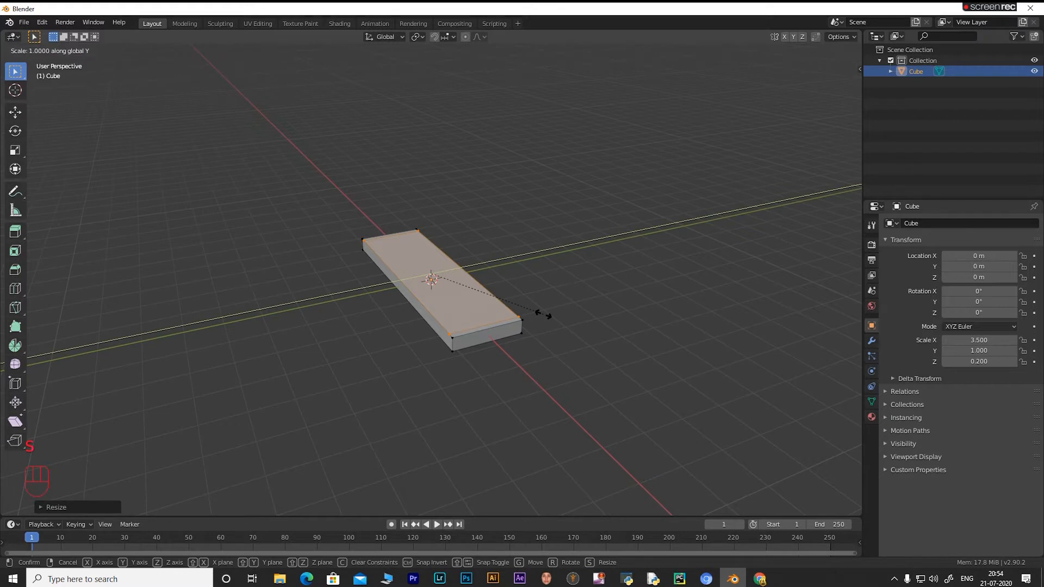
text(.8)
key(Return)
Extrude the inner top face slightly downward to form a shallow recess inside the rim.
scroll(499, 328, up, 1)
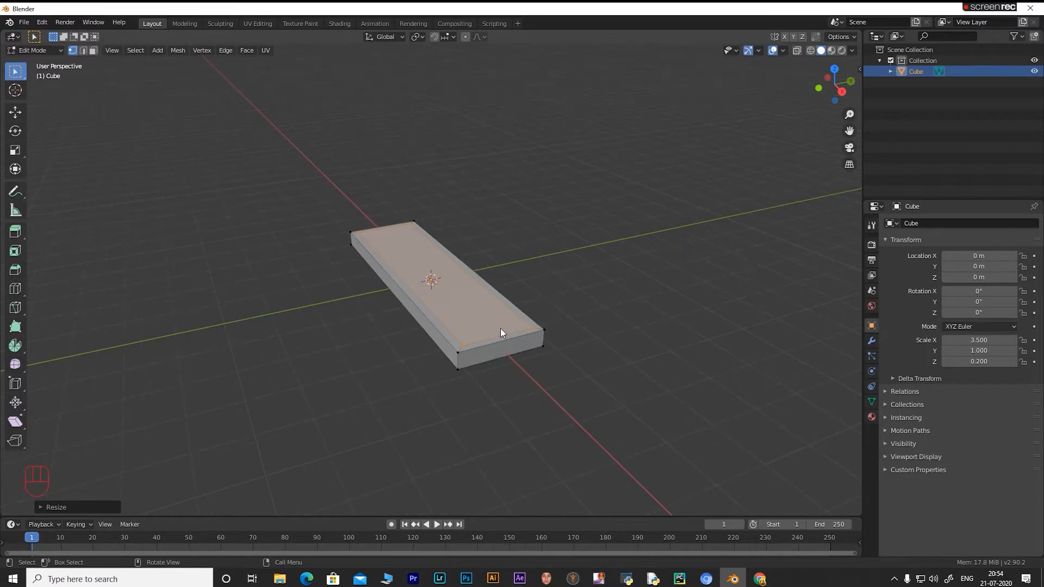
scroll(500, 328, up, 4)
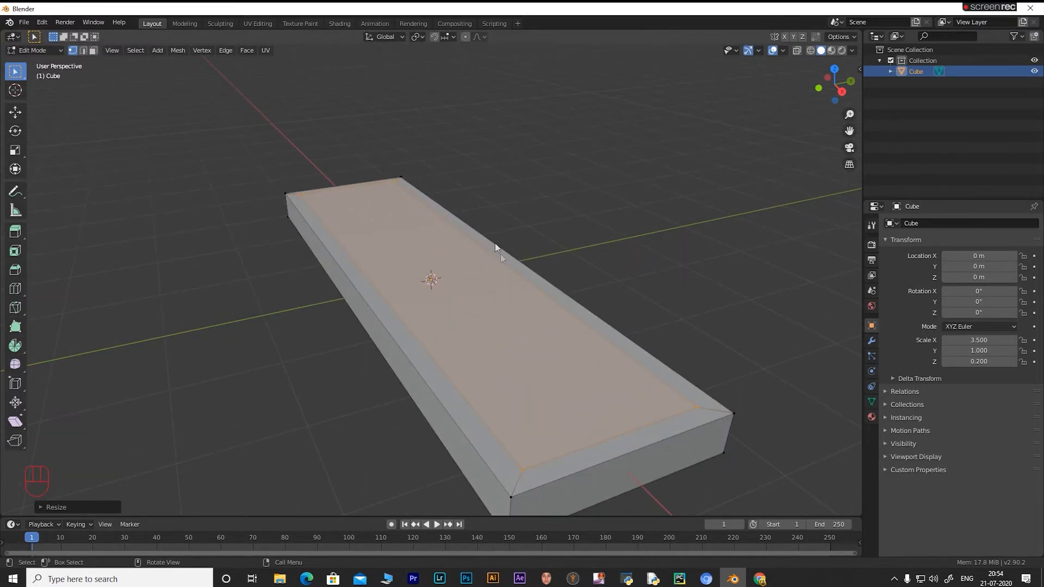
scroll(501, 256, down, 2)
middle_drag(501, 356, 527, 361)
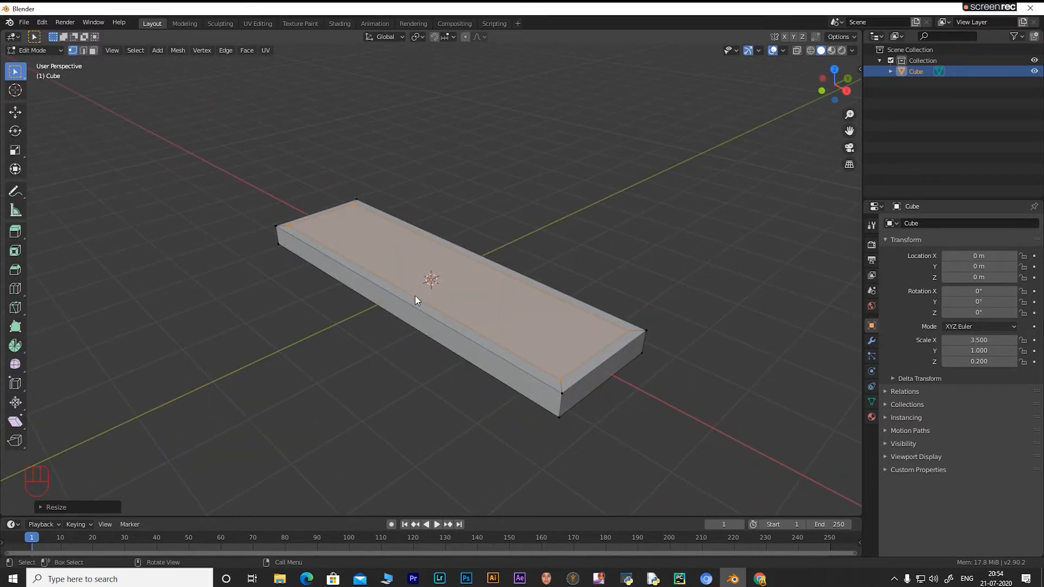
key(e)
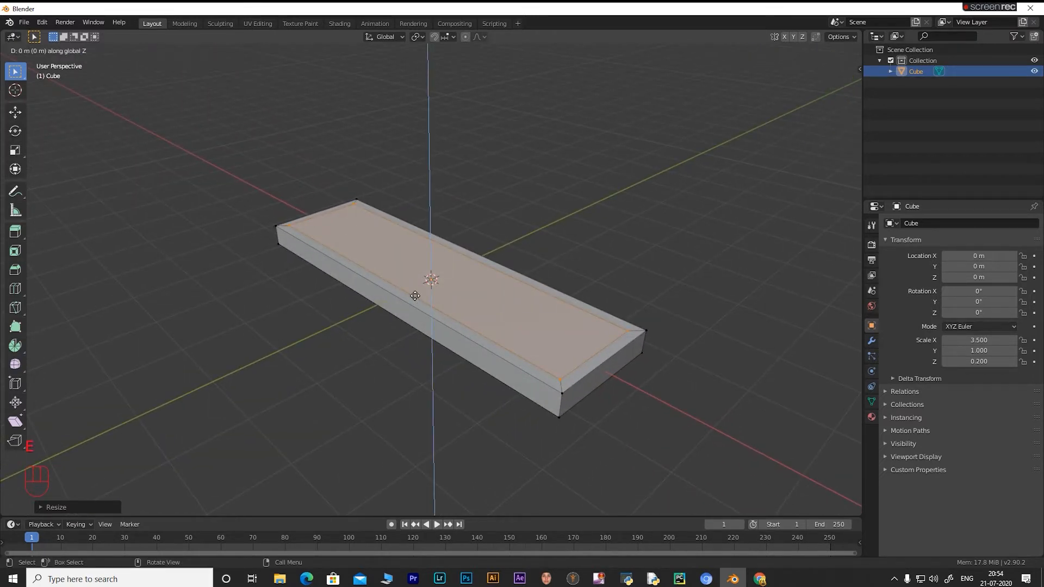
click(415, 300)
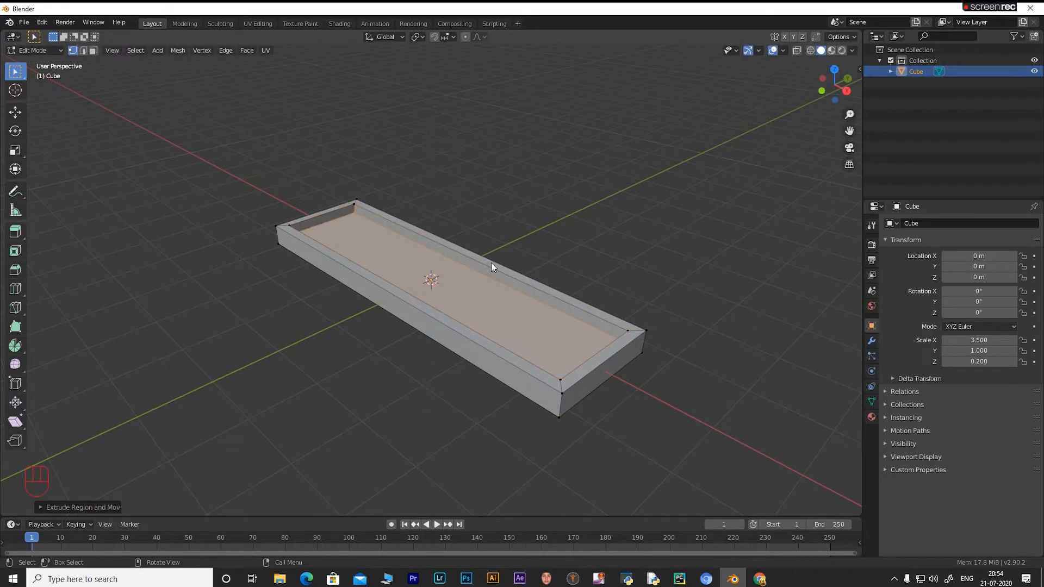
In top view, add a loop cut close to each short end of the slab.
key(KP_7)
scroll(380, 275, up, 2)
key(ctrl+r)
click(418, 216)
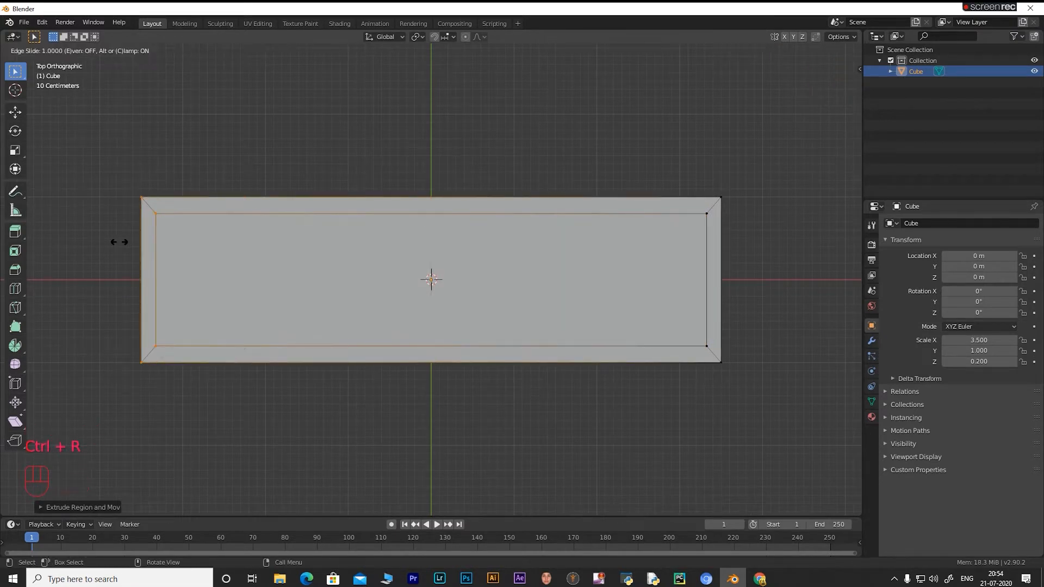
click(147, 243)
key(ctrl+r)
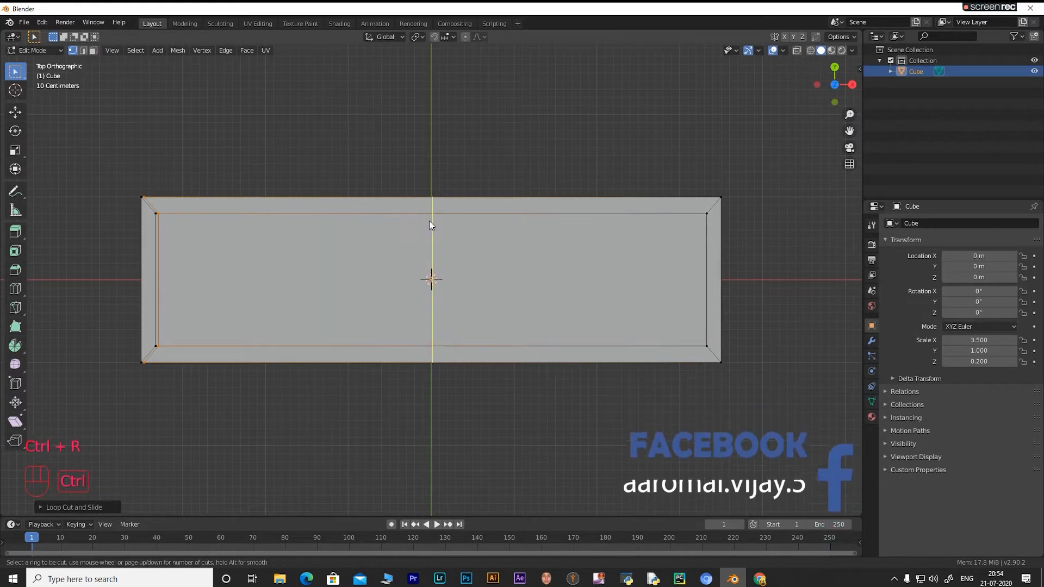
click(429, 221)
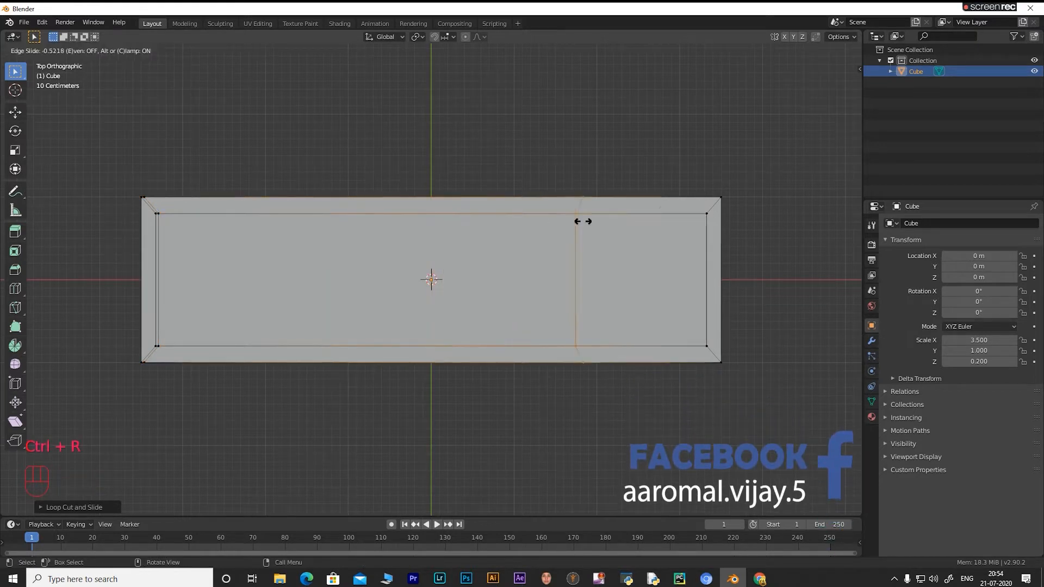
click(700, 229)
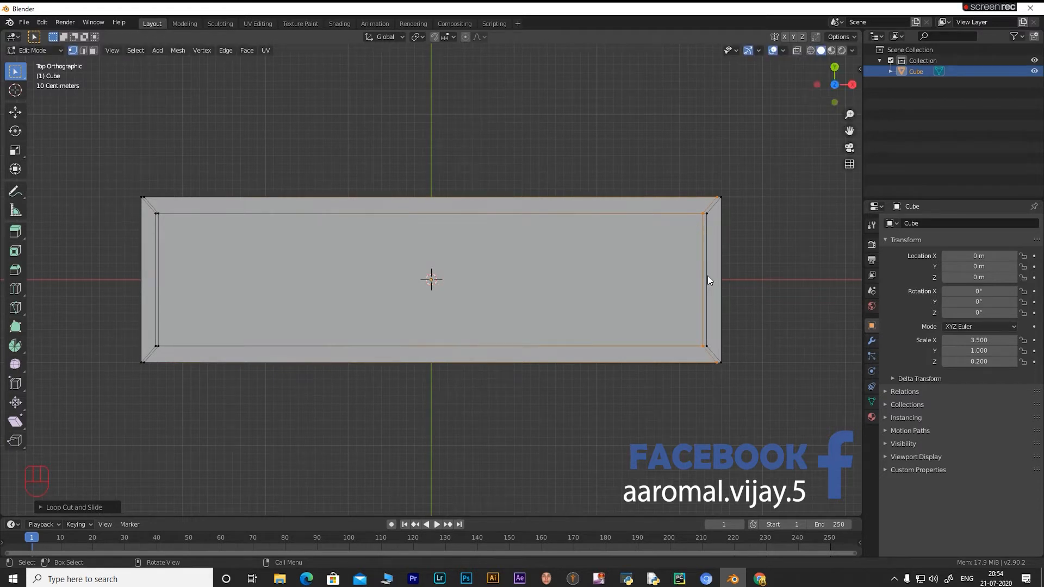
Add a lengthwise loop cut close to each long side of the slab.
key(ctrl+r)
click(689, 282)
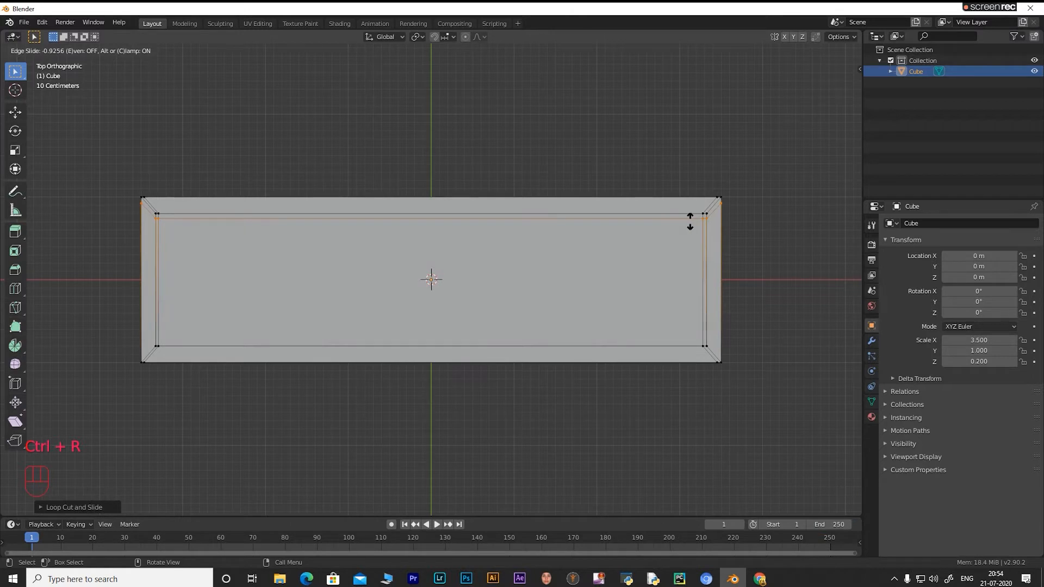
click(690, 221)
key(ctrl+r)
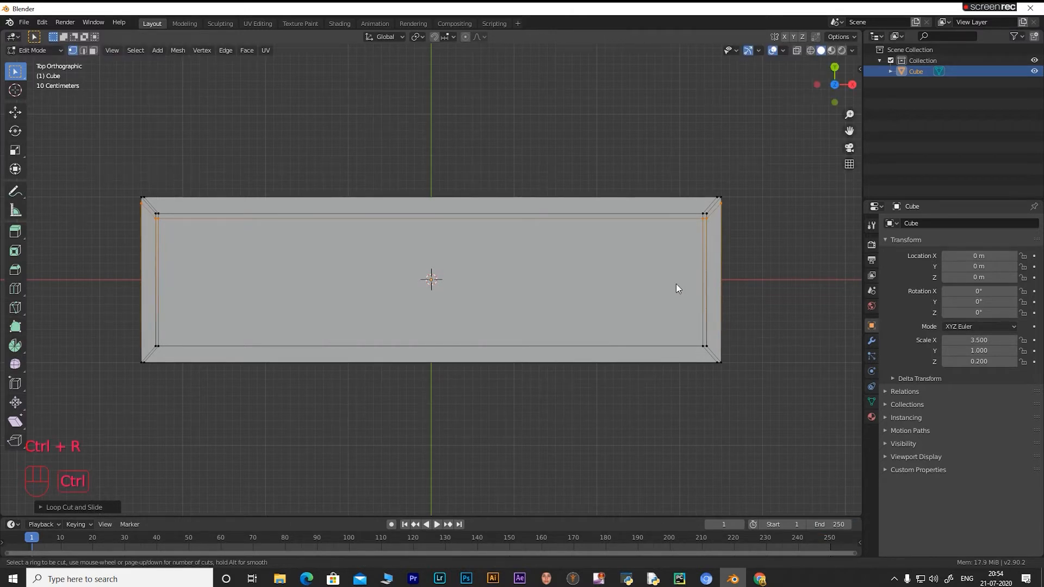
click(709, 282)
click(713, 344)
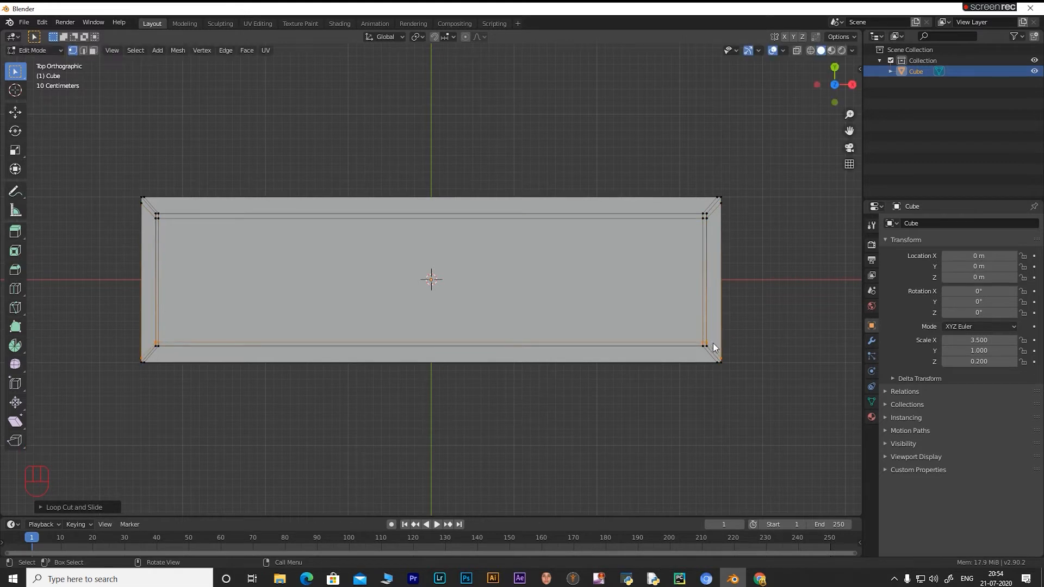
Edge-slide the lengthwise loop on the +Y side closer to the rim and deselect it.
click(147, 210)
alt+click(147, 209)
key(g)
key(g)
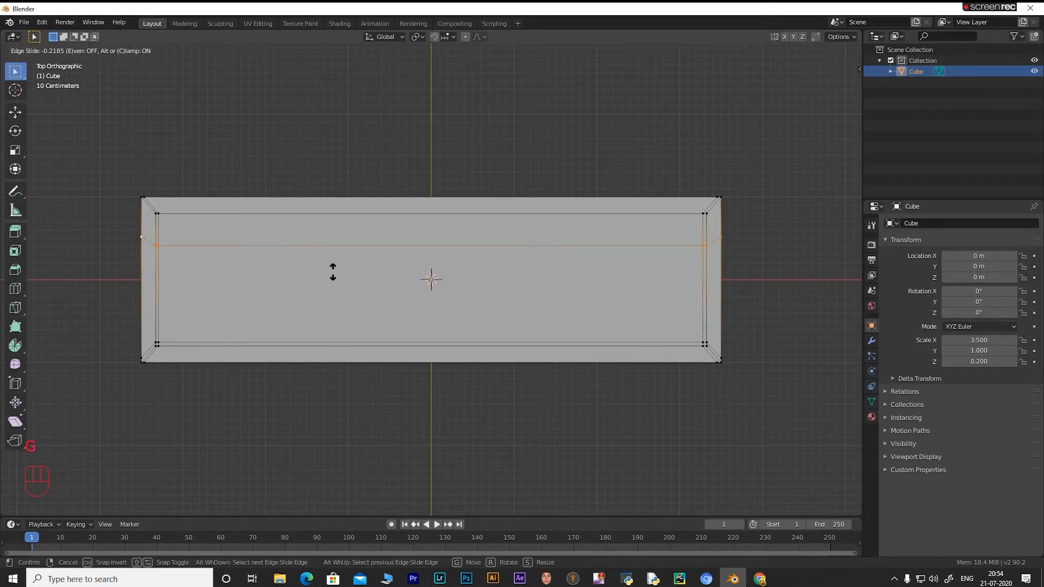
click(338, 238)
click(777, 279)
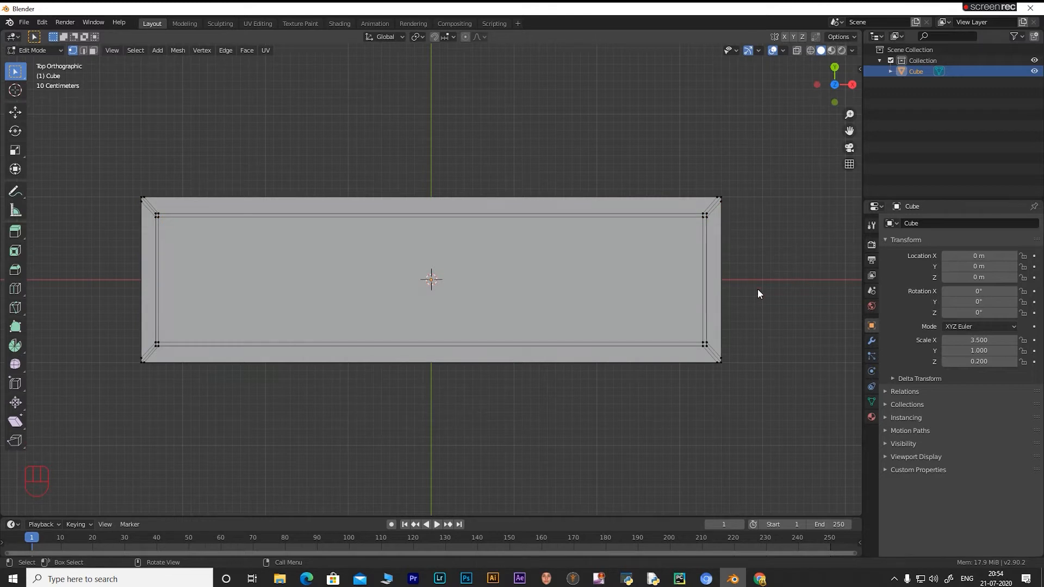
Add a Subdivision Surface modifier to the slab with render and viewport levels set to 3.
middle_drag(758, 281, 740, 243)
click(872, 341)
click(922, 224)
click(824, 403)
click(953, 295)
click(956, 307)
click(957, 308)
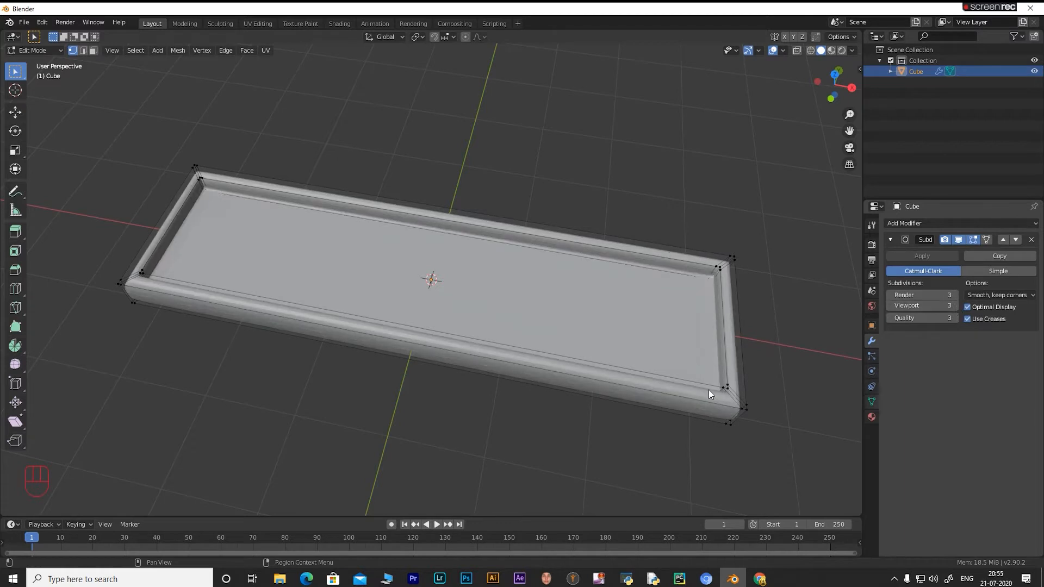
Enable Auto Smooth in the tray mesh's normals settings, keeping the 30° angle.
click(872, 402)
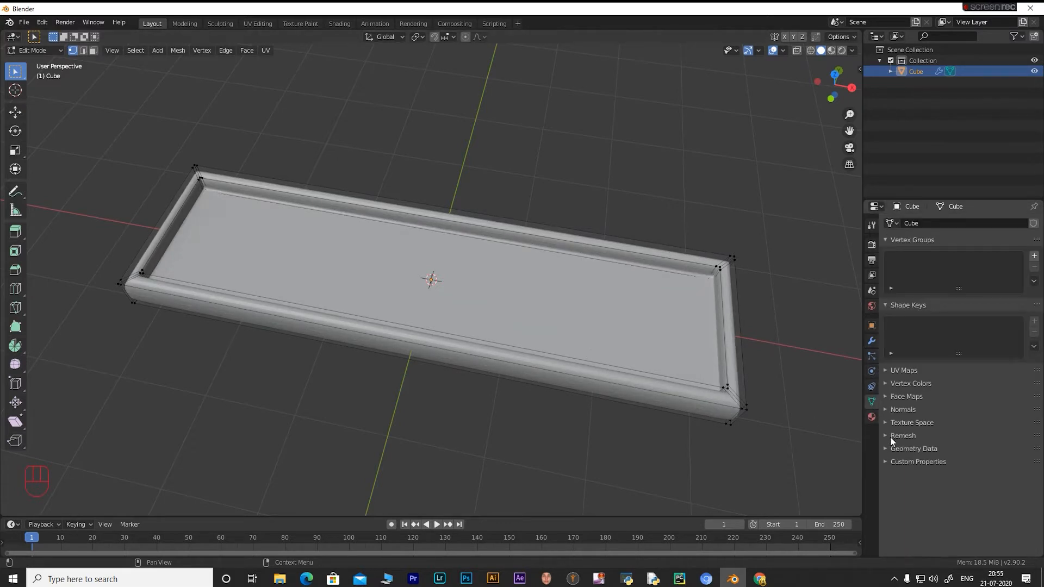
click(886, 411)
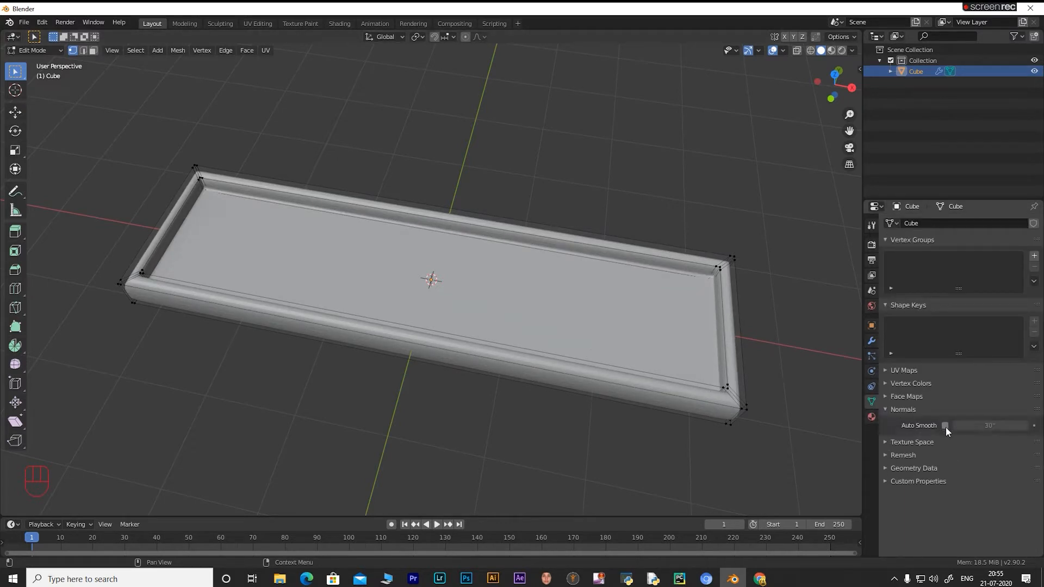
click(945, 426)
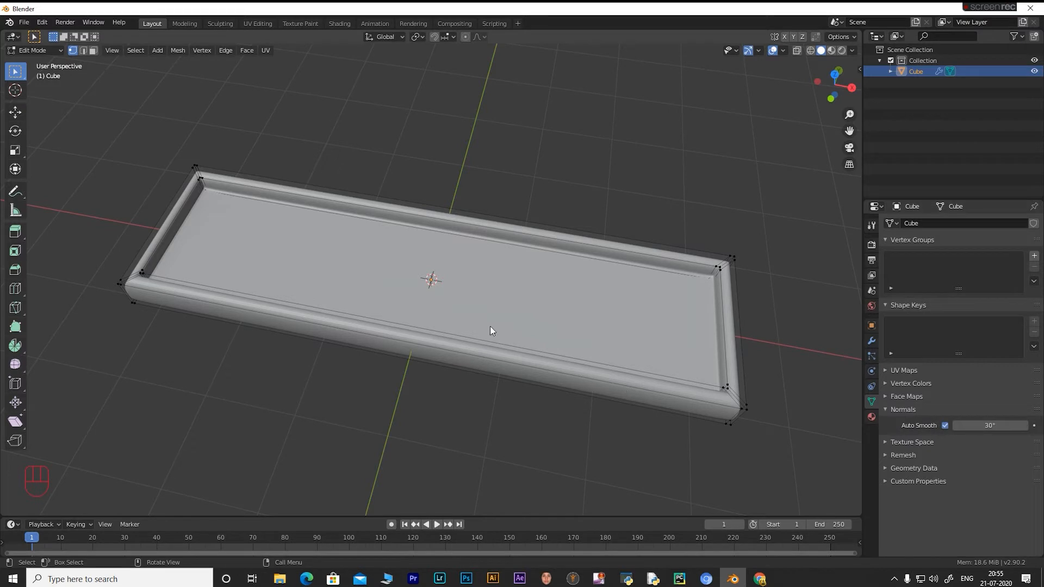
Add a plane inside the tray mesh and scale it by 3.4 along X in top view.
key(shift+a)
click(339, 240)
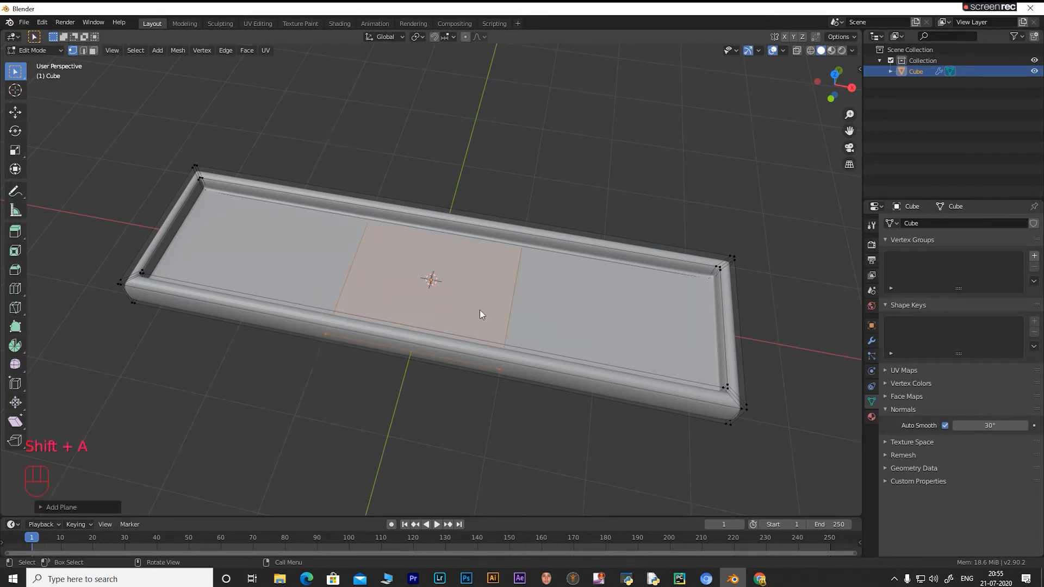
key(KP_7)
key(s)
text(x)
text(3.4)
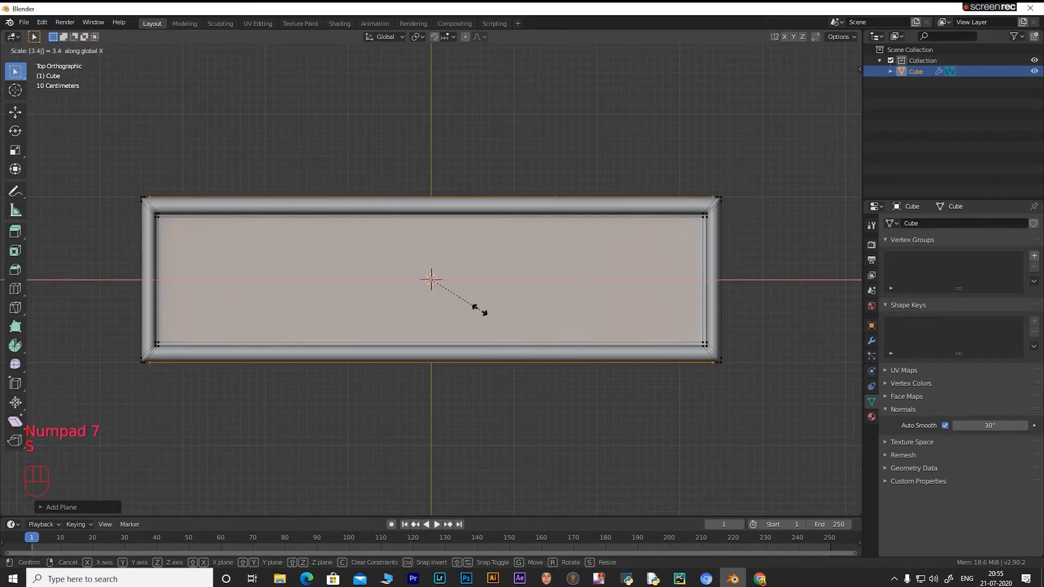
key(Return)
Scale the plane down along Y so its long edges lie within the tray's rim.
key(s)
key(y)
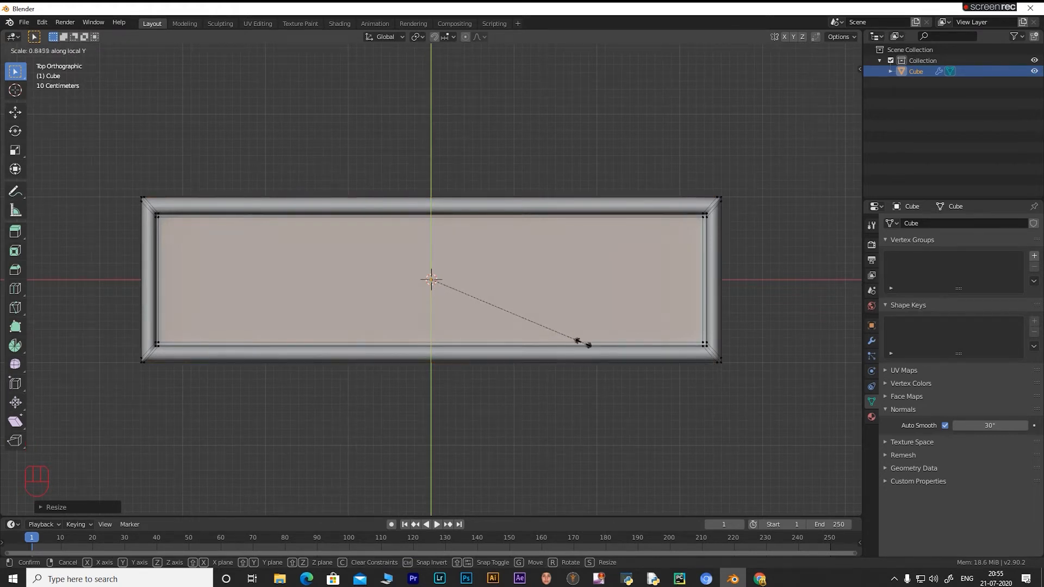
click(589, 345)
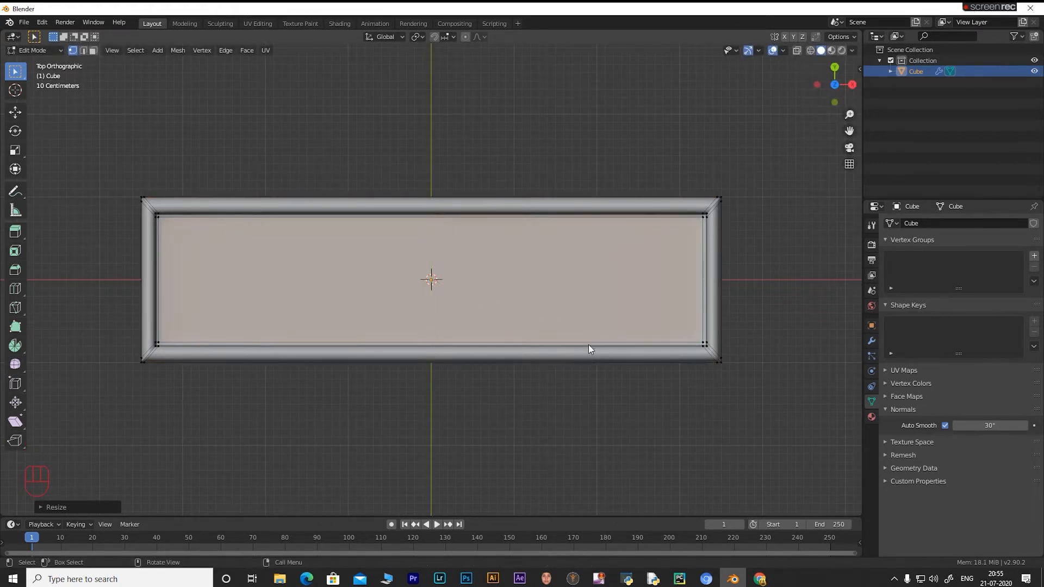
Turn on X-ray and raise the plane about 0.1 m along Z in front view.
click(798, 51)
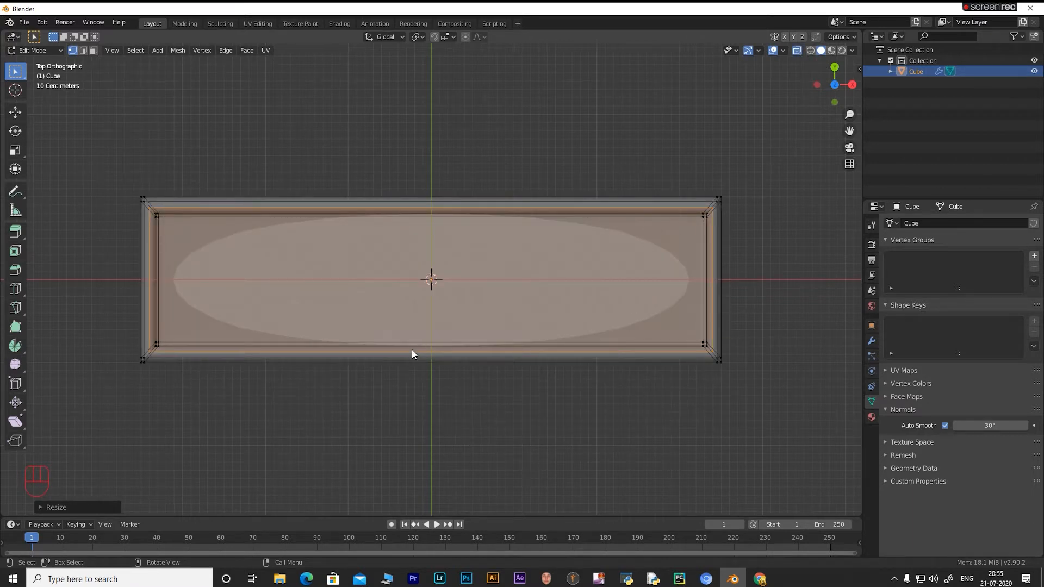
key(KP_1)
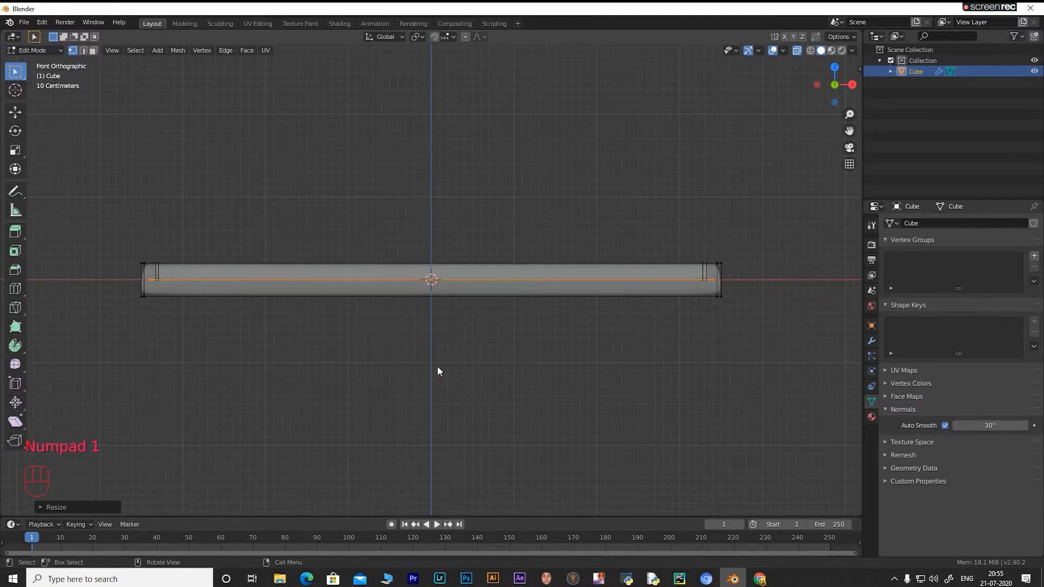
key(g)
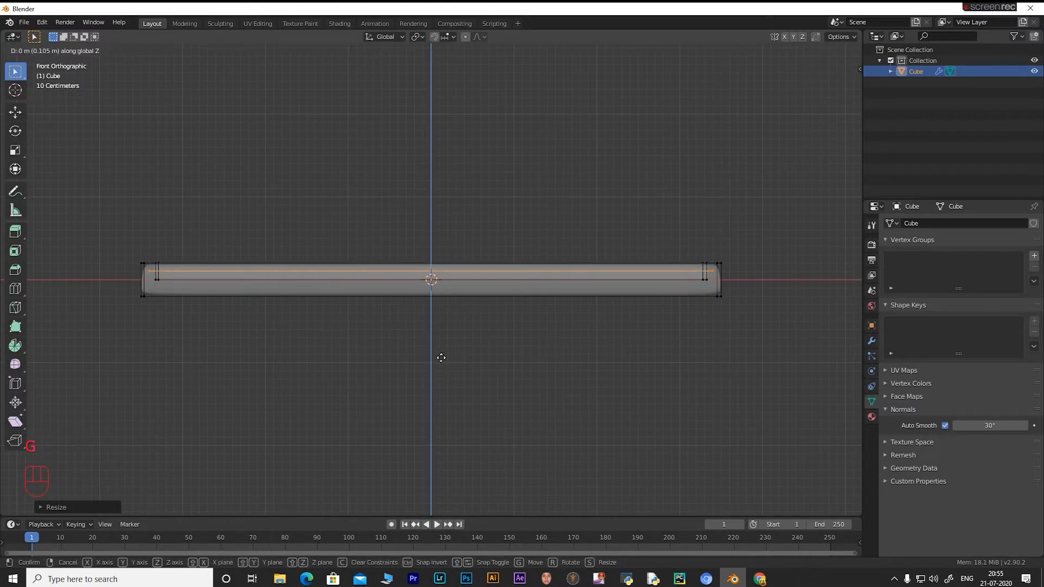
click(441, 358)
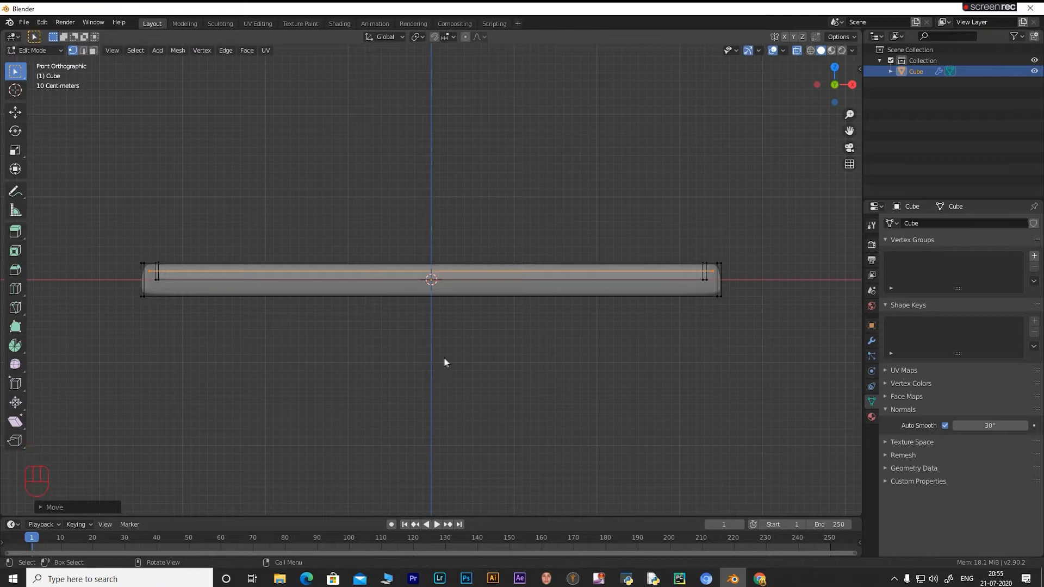
Subdivide the raised plane with 50 cuts.
right_click(465, 280)
click(466, 280)
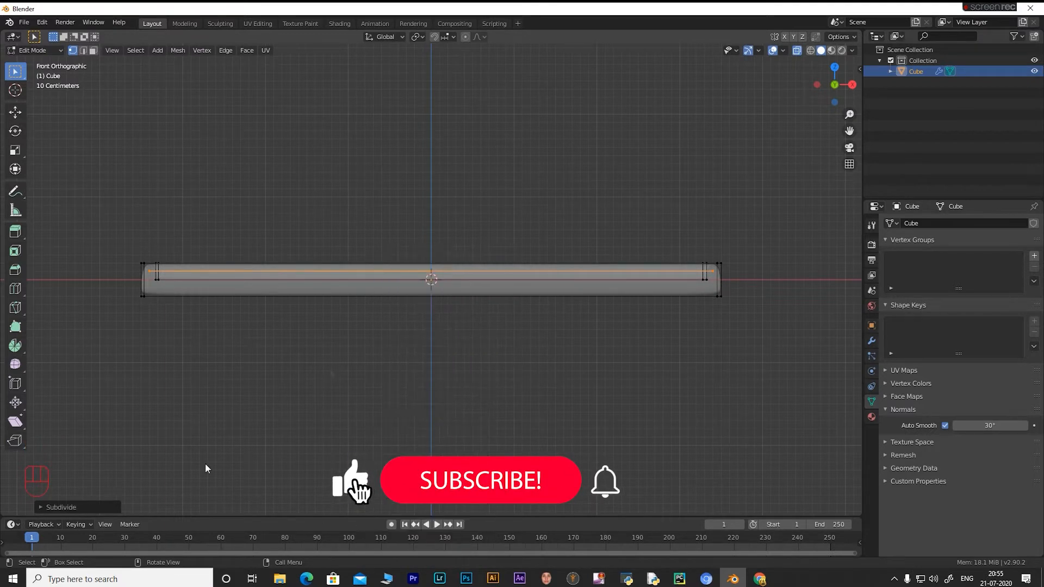
click(44, 506)
click(147, 432)
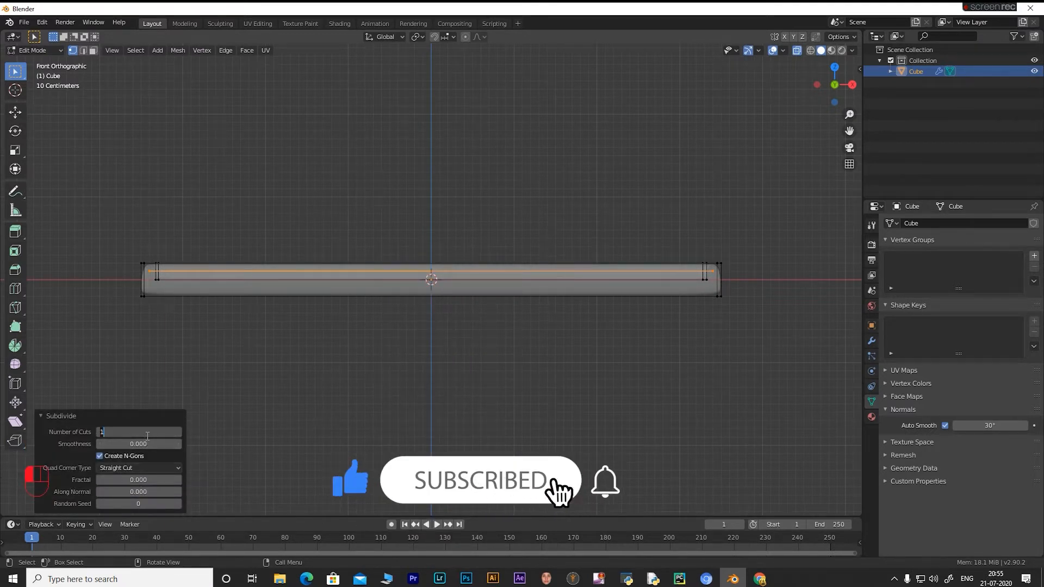
text(50)
key(Return)
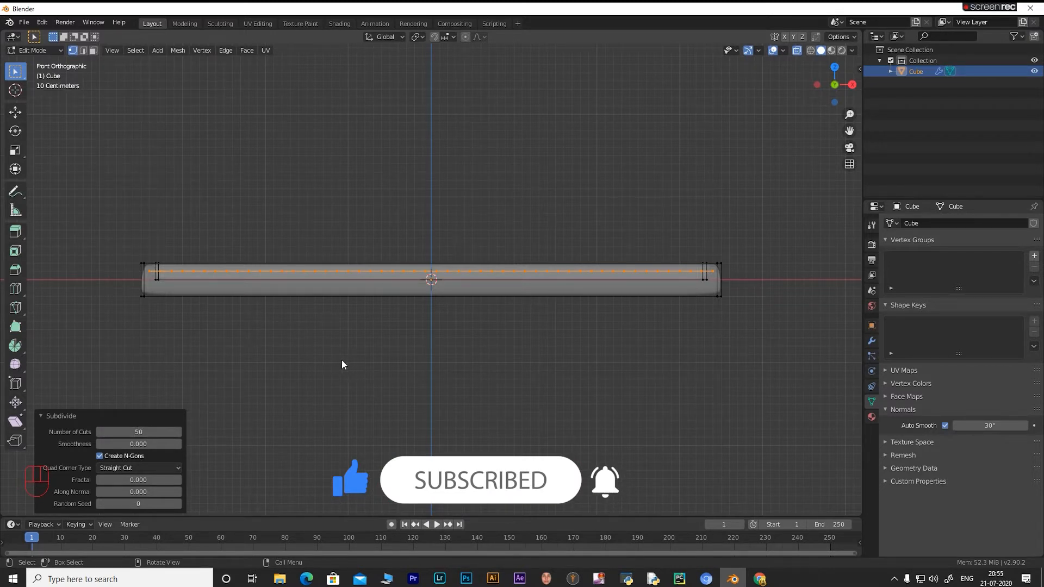
Return to Object Mode, deselect the tray and turn off X-ray.
key(Tab)
click(341, 360)
middle_drag(361, 351, 395, 400)
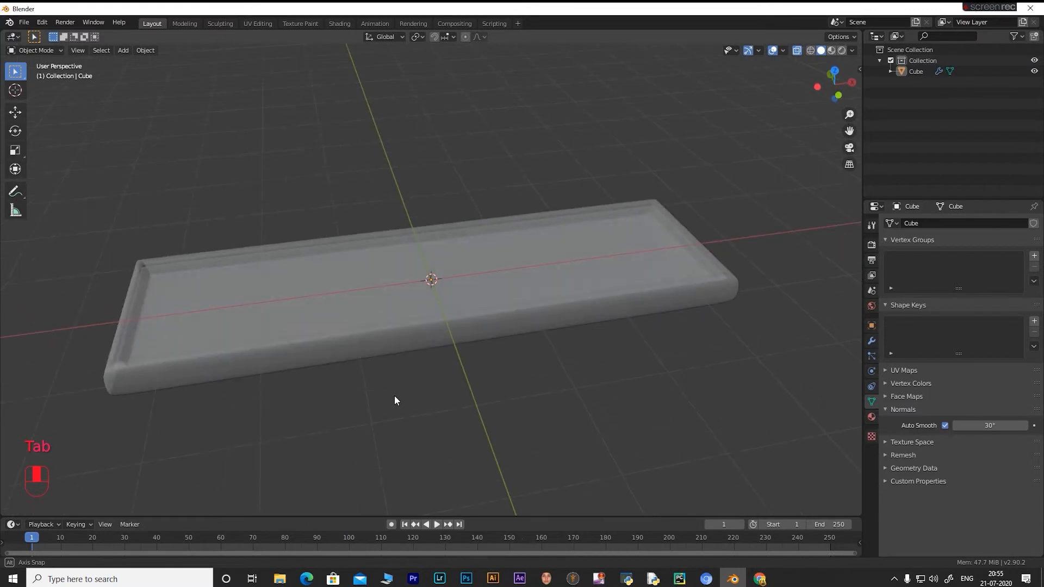
click(797, 50)
middle_drag(309, 268, 375, 252)
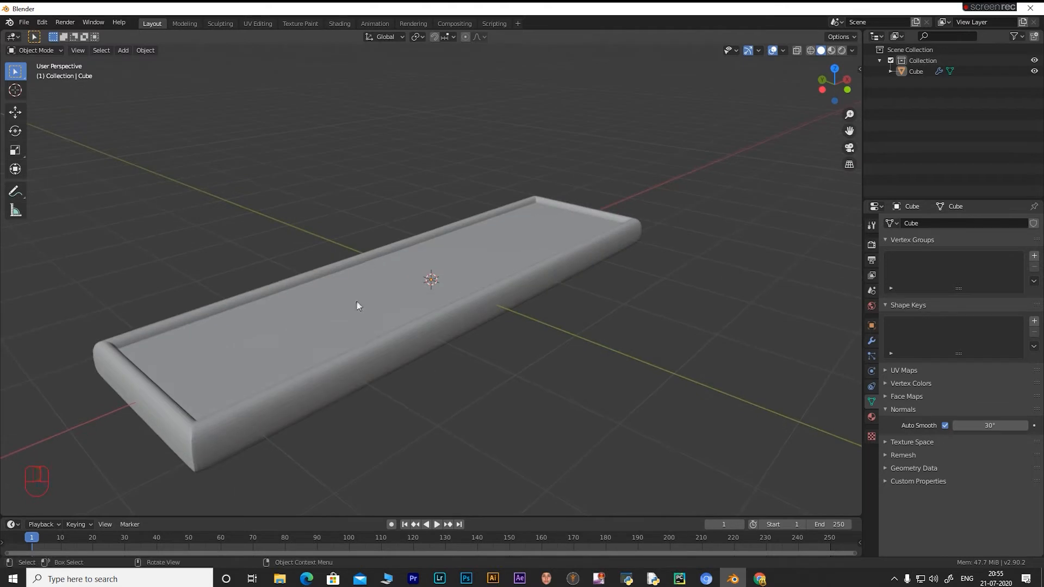
middle_drag(357, 305, 276, 270)
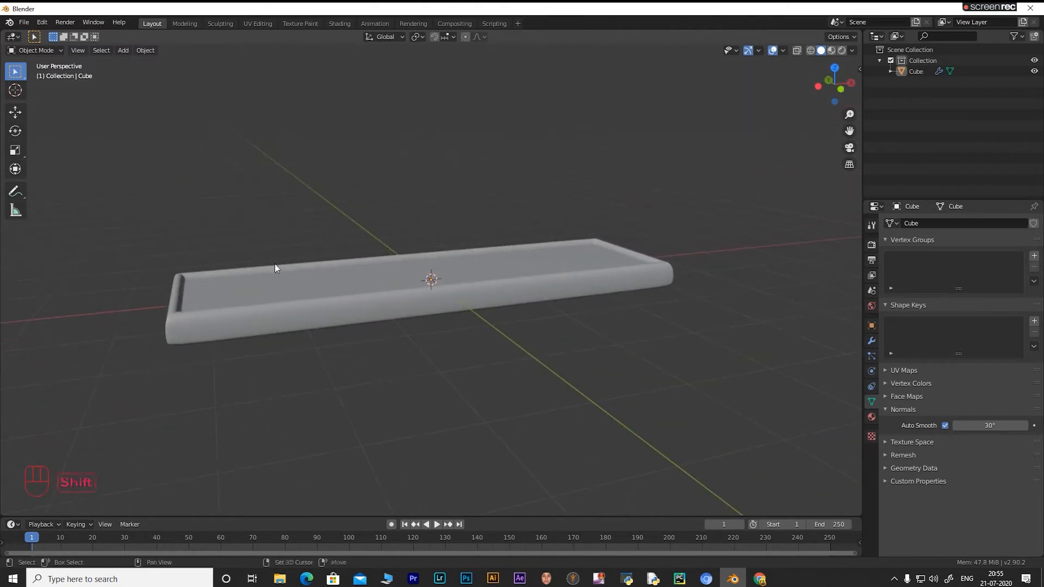
Add a text object at the origin and rotate it 90° about X to stand upright.
key(shift+a)
mouse_move(255, 275)
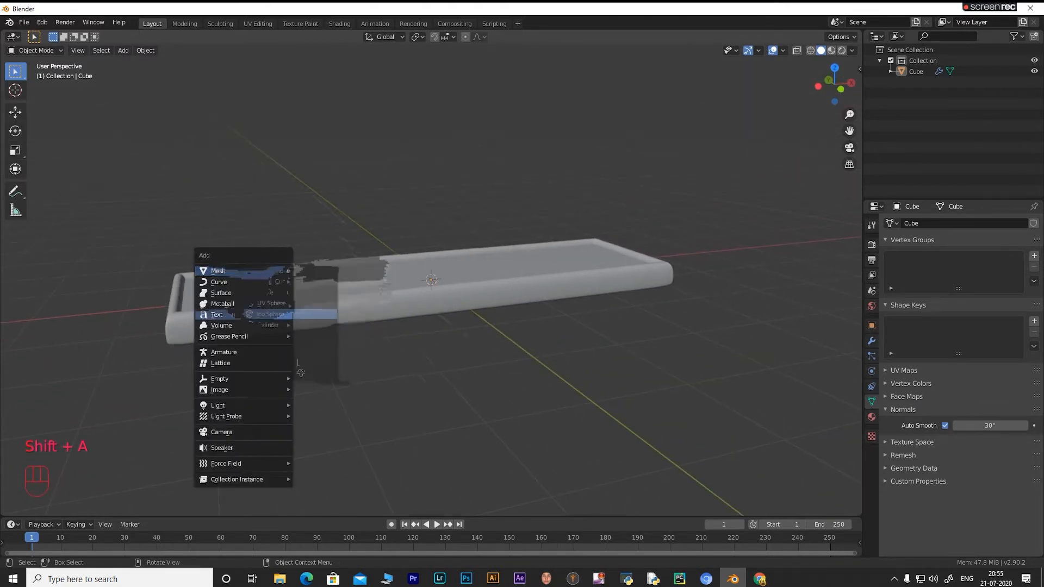
click(288, 314)
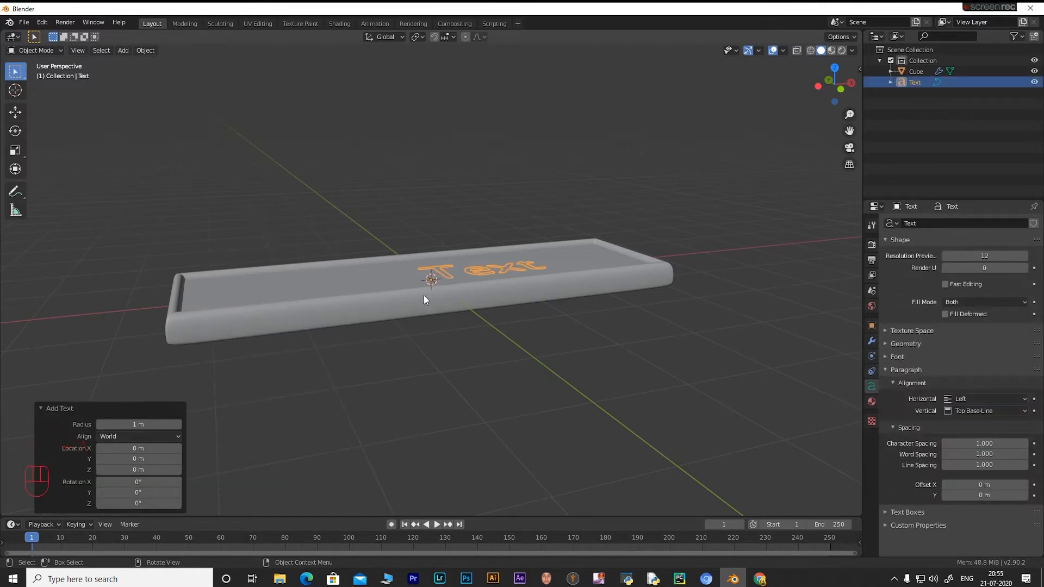
key(r)
key(x)
key(9)
key(0)
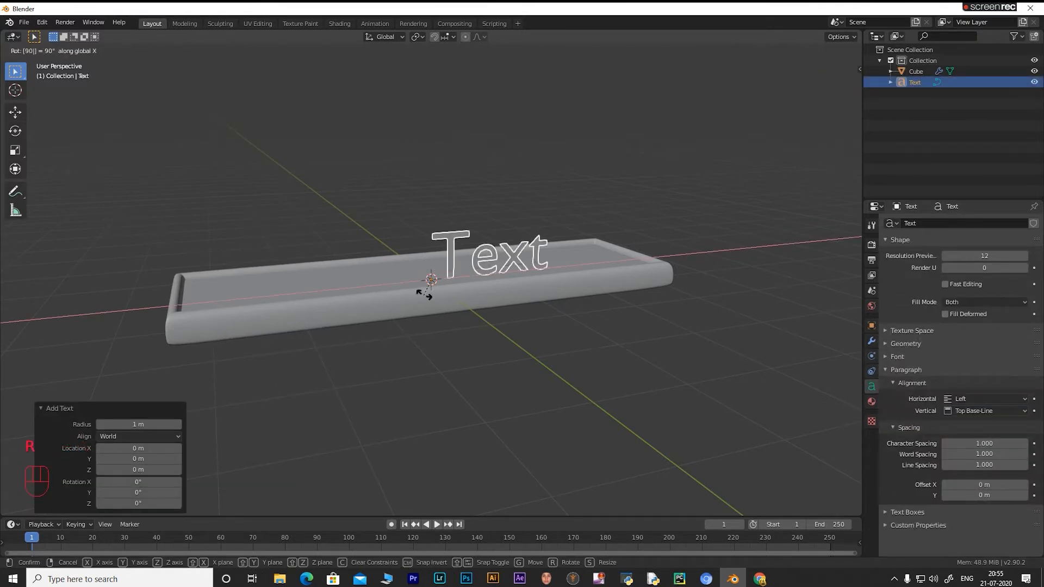
key(Return)
Replace the default wording of the text object with ARTISTIC.
key(Tab)
key(BackSpace)
key(BackSpace)
key(BackSpace)
key(BackSpace)
key(BackSpace)
key(BackSpace)
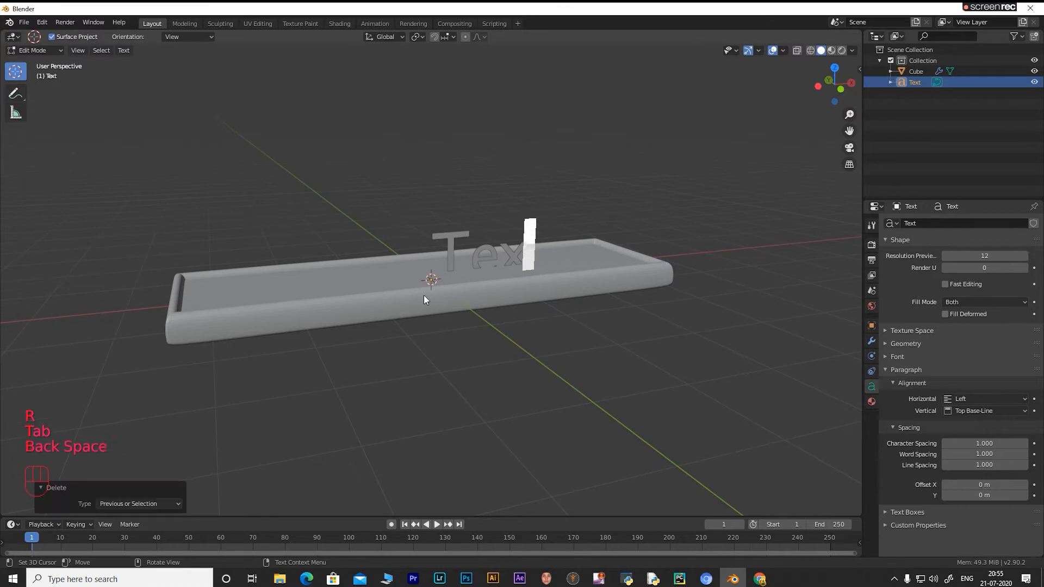
text(ARTISTIC)
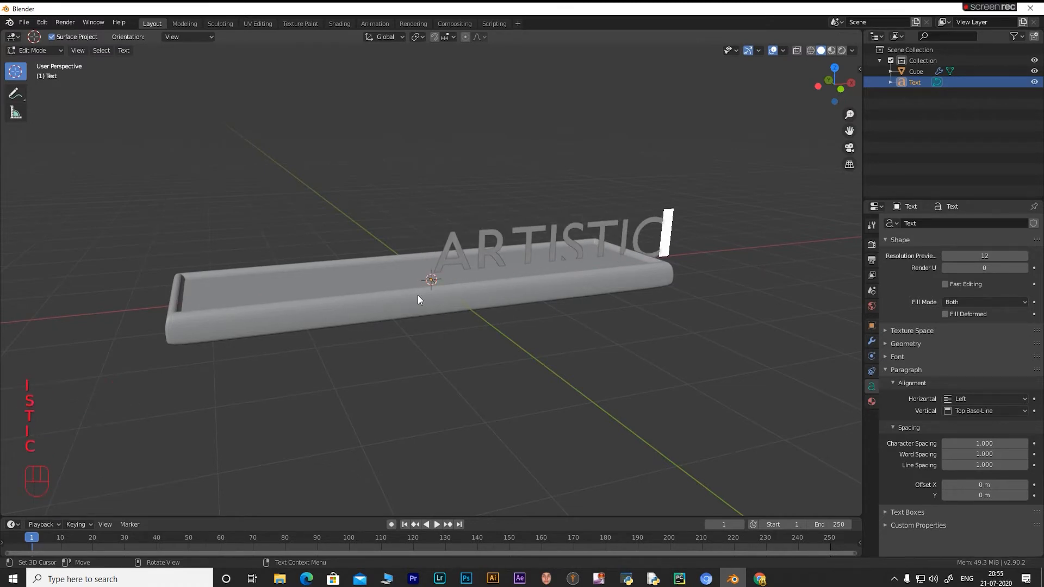
key(Tab)
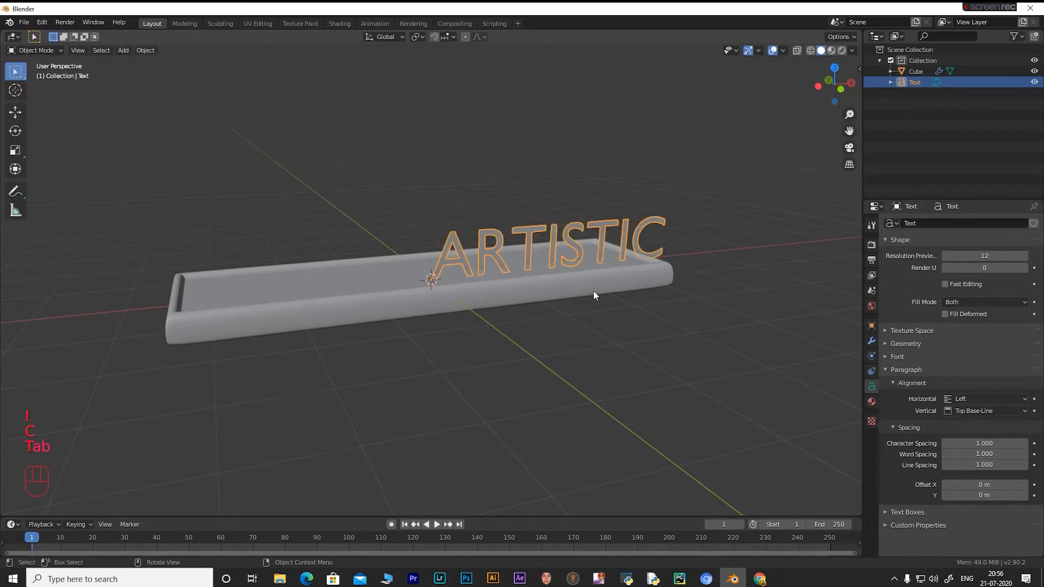
Move the ARTISTIC text about -2.82 m along X over the tray.
key(g)
key(x)
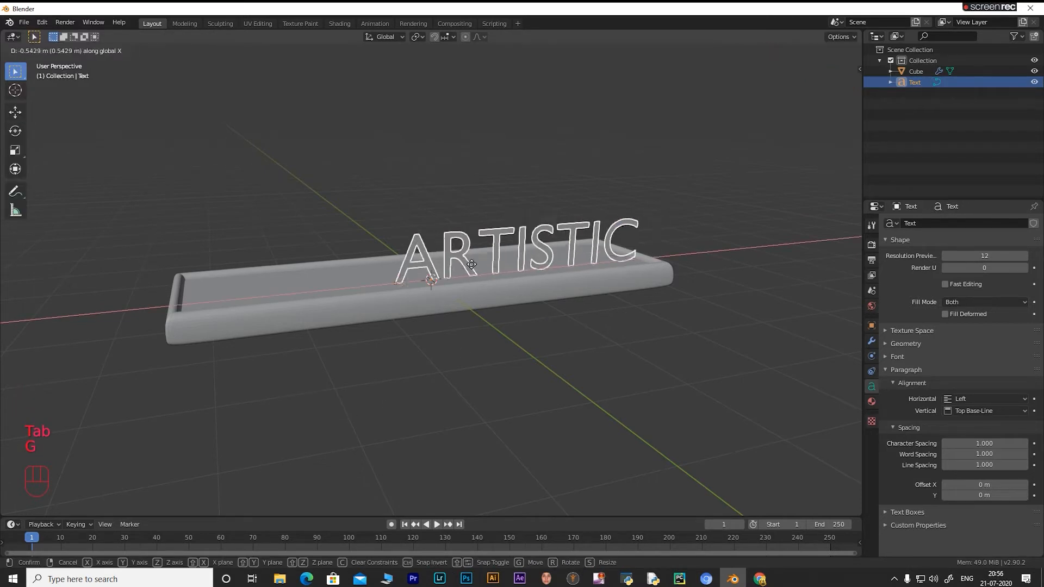
click(338, 276)
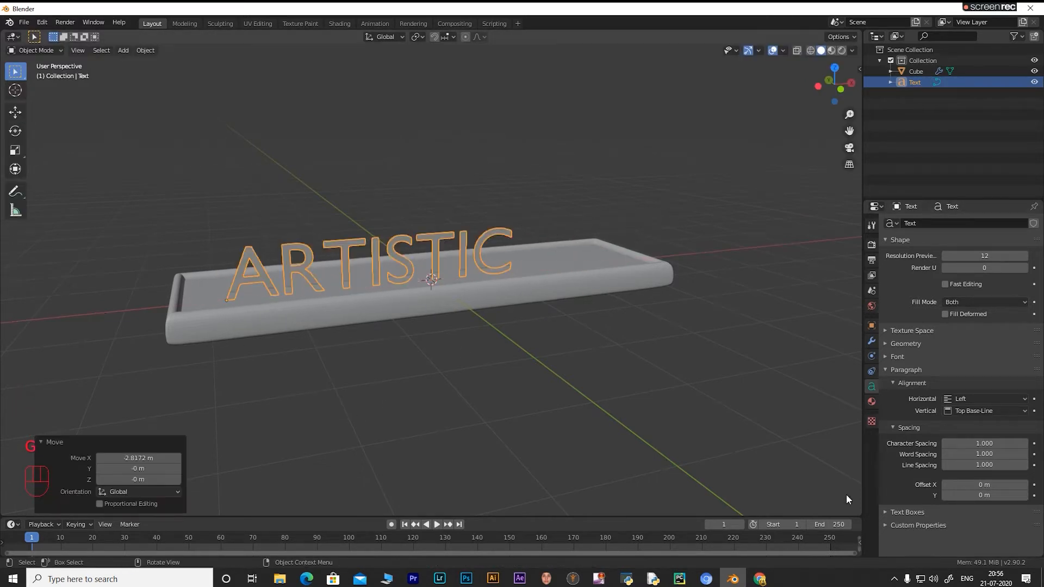
Set the text's character spacing to 1.3 and shift it about 0.21 m along X.
click(1024, 443)
click(1024, 443)
click(1025, 443)
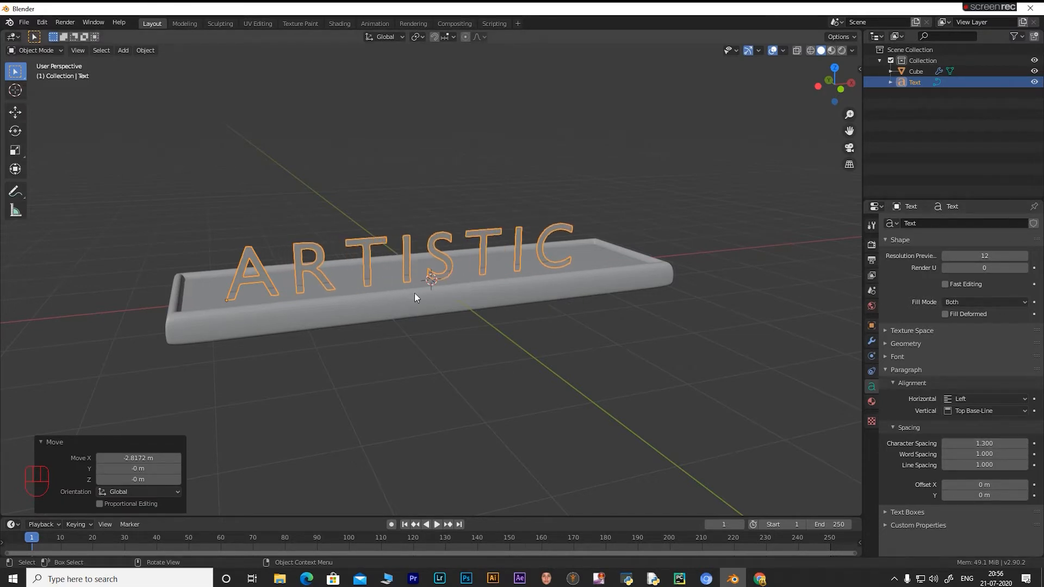
key(g)
key(x)
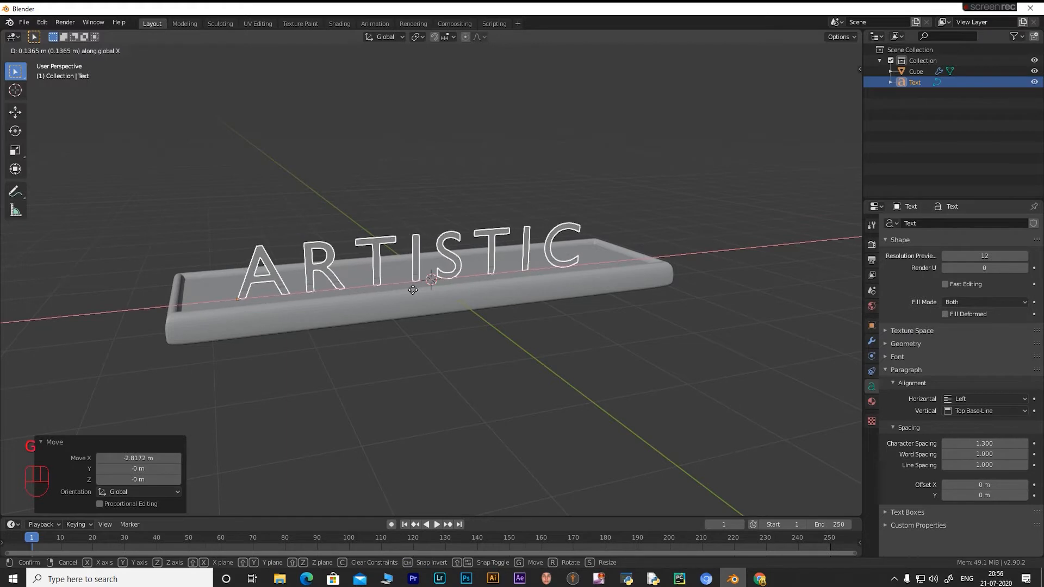
click(419, 289)
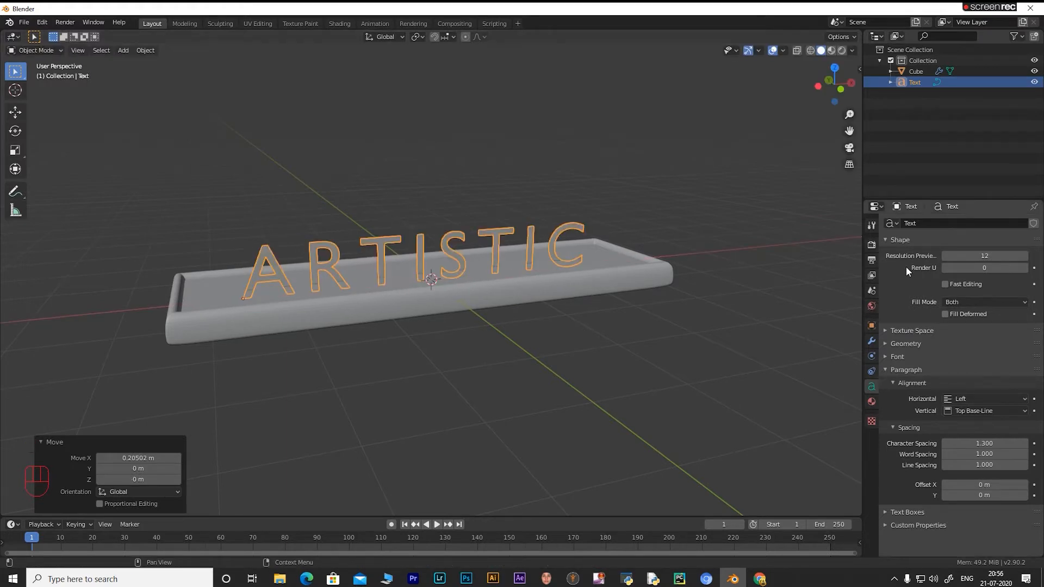
Set the text's geometry Extrude value to 0.2 m.
click(885, 341)
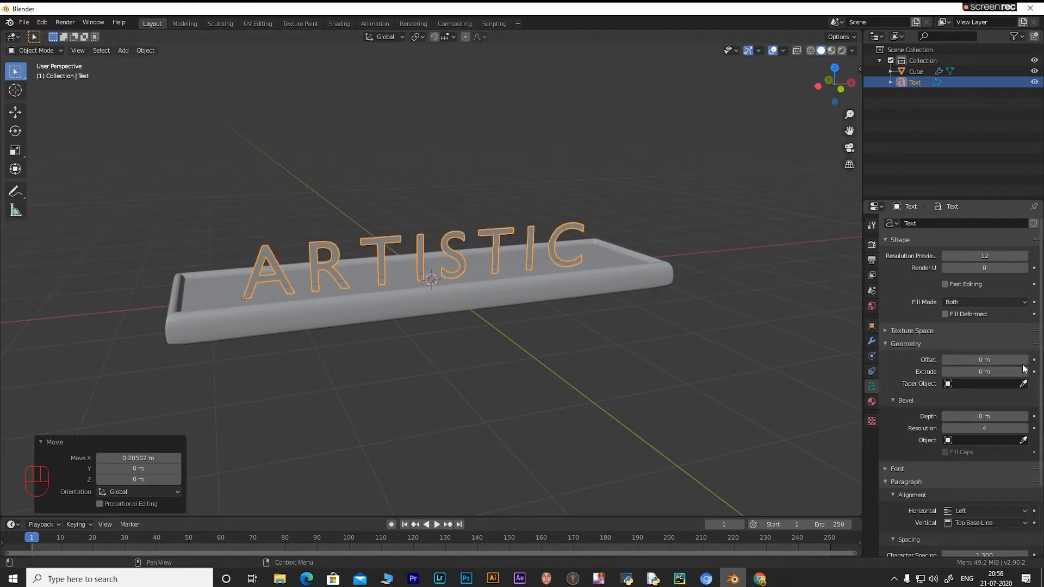
click(1022, 372)
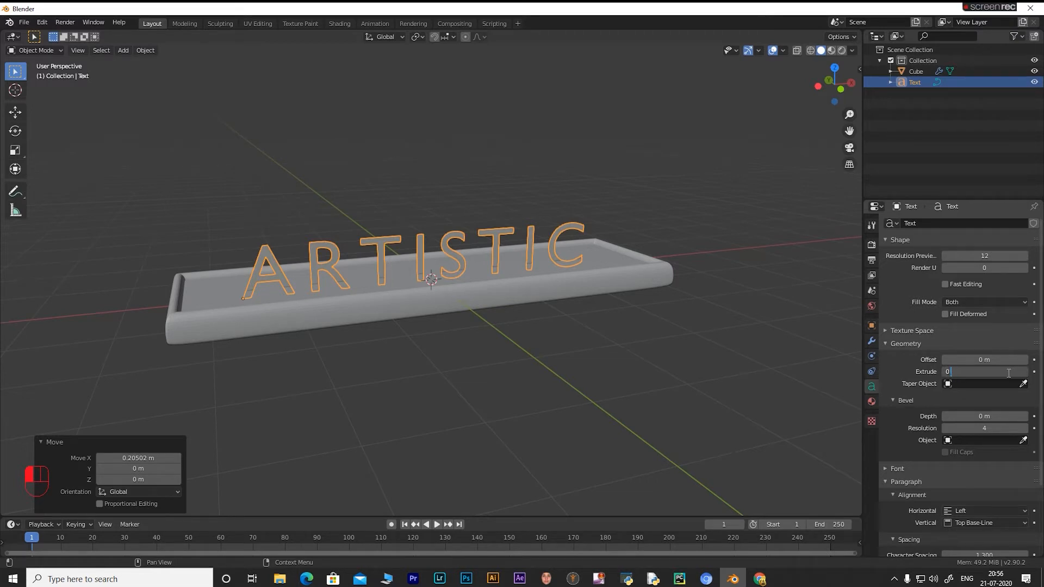
key(Return)
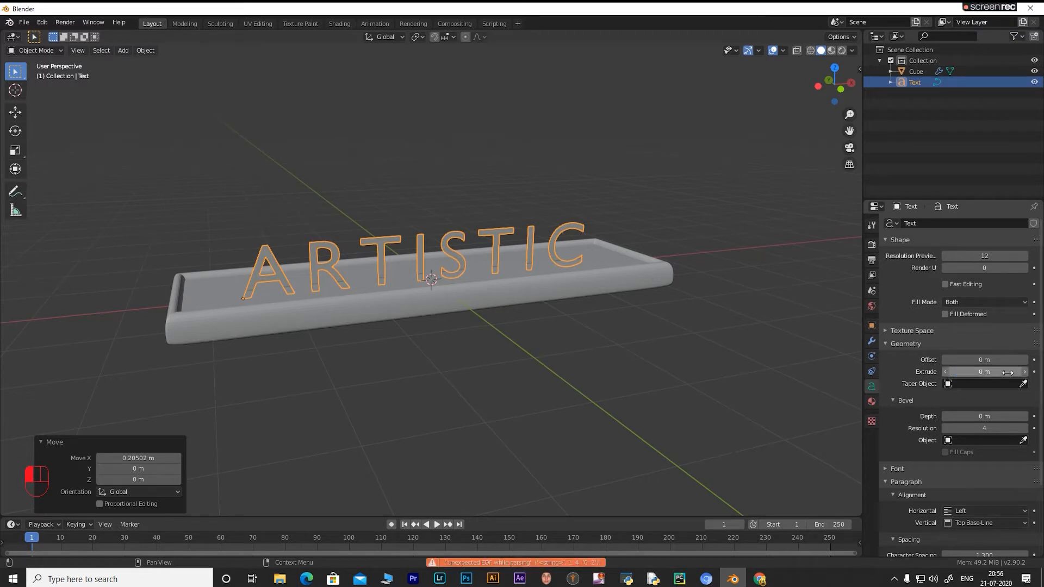
click(977, 372)
text(.2)
key(Return)
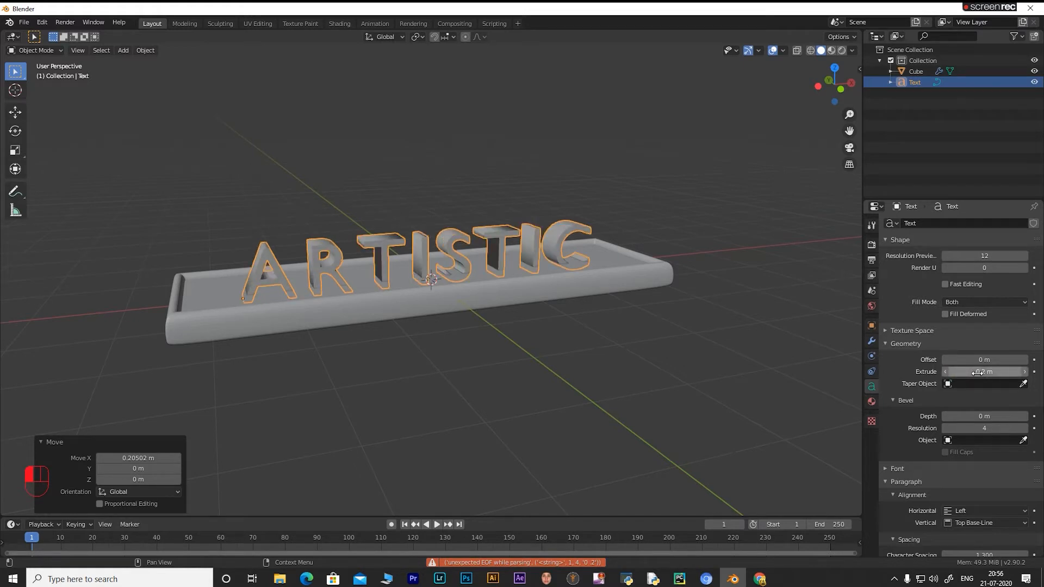
Set the ARTISTIC text's geometry Offset to 0.02 m.
click(985, 360)
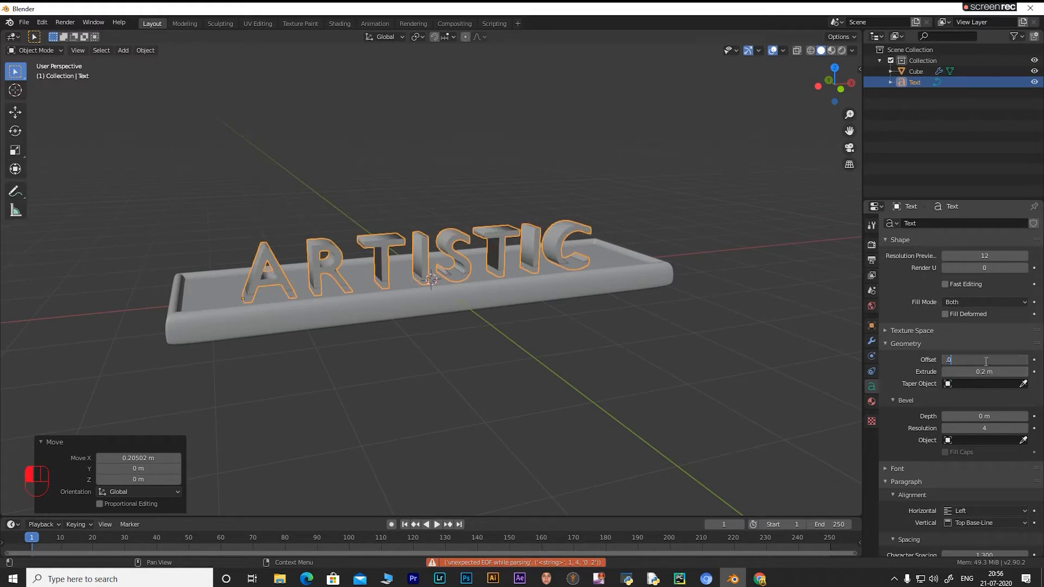
text(.01)
key(Return)
click(990, 360)
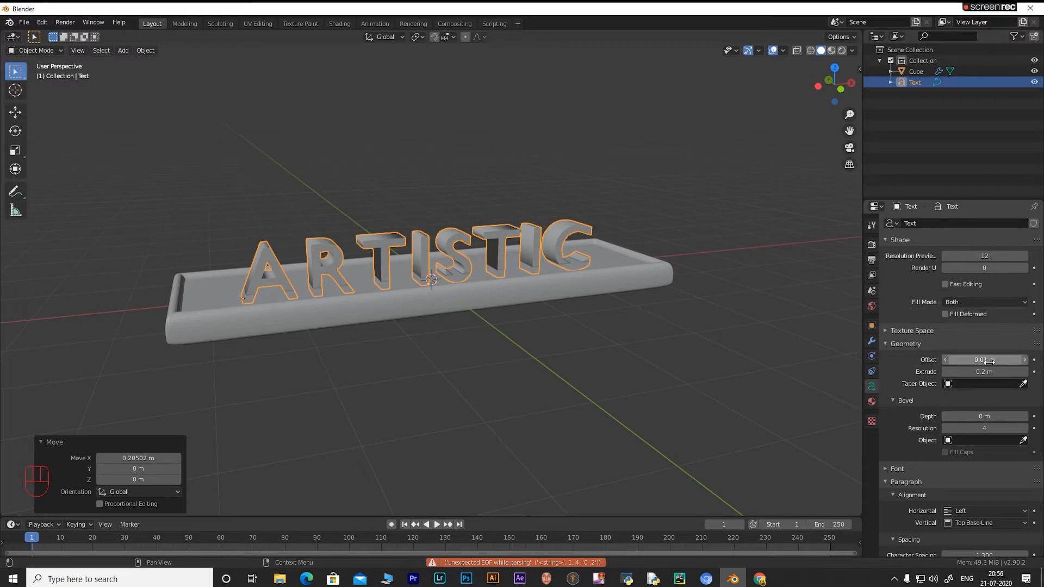
key(BackSpace)
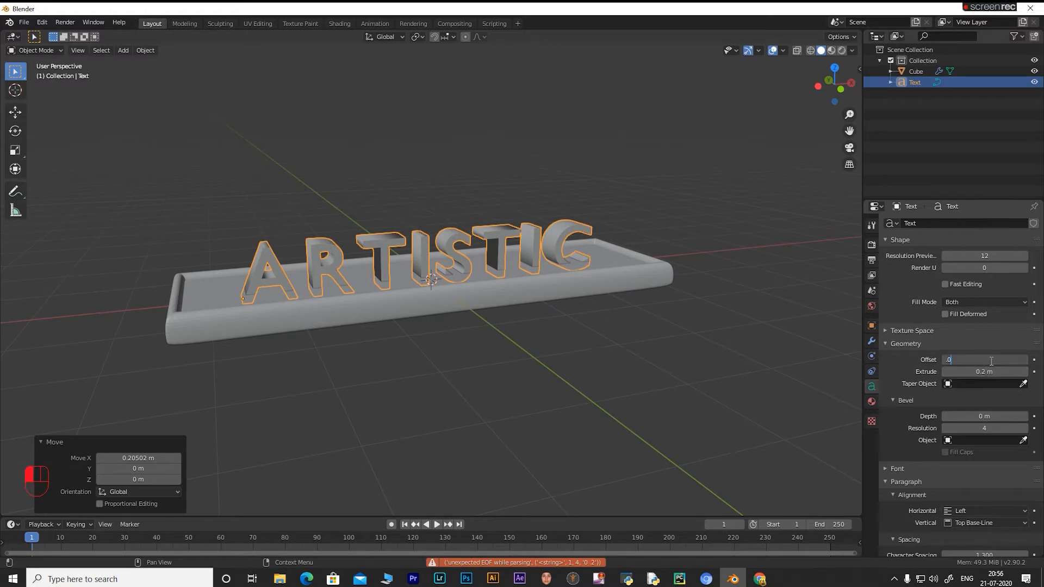
text(.02)
key(Return)
Give the text a bevel with a depth of 0.02 m and a resolution of 6.
click(983, 417)
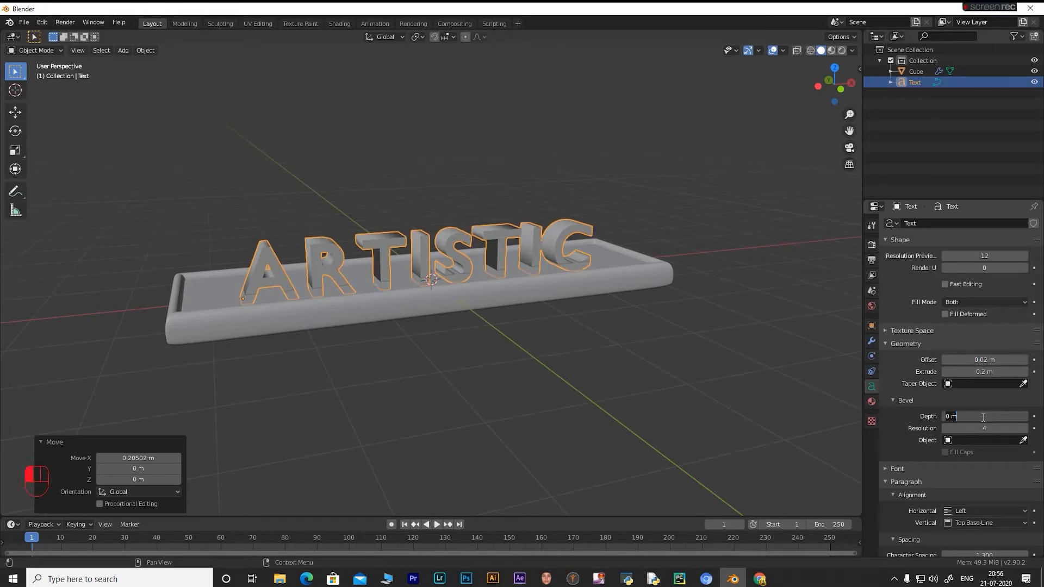
text(.02)
key(Return)
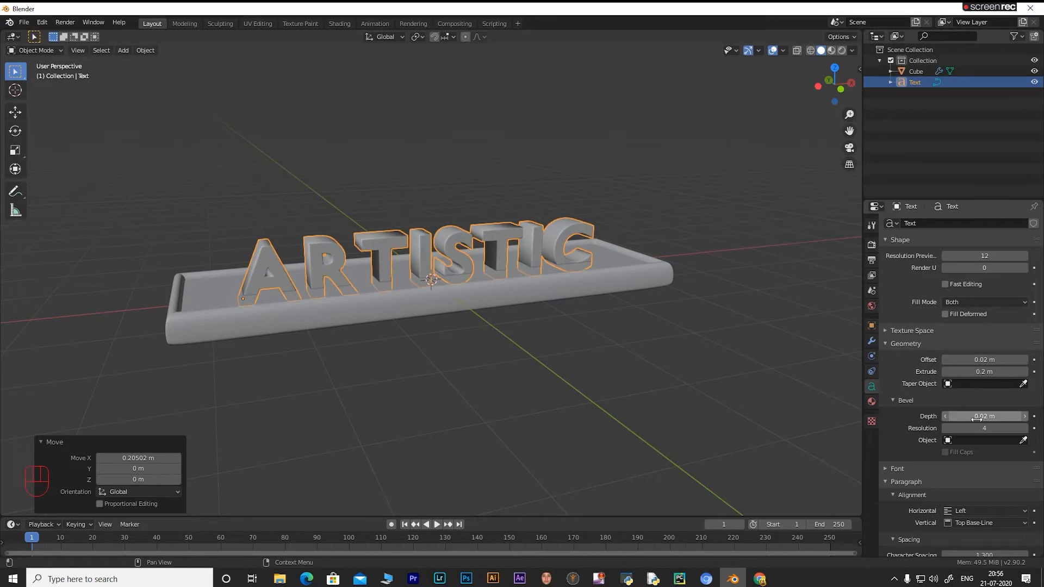
click(982, 428)
text(6)
key(Return)
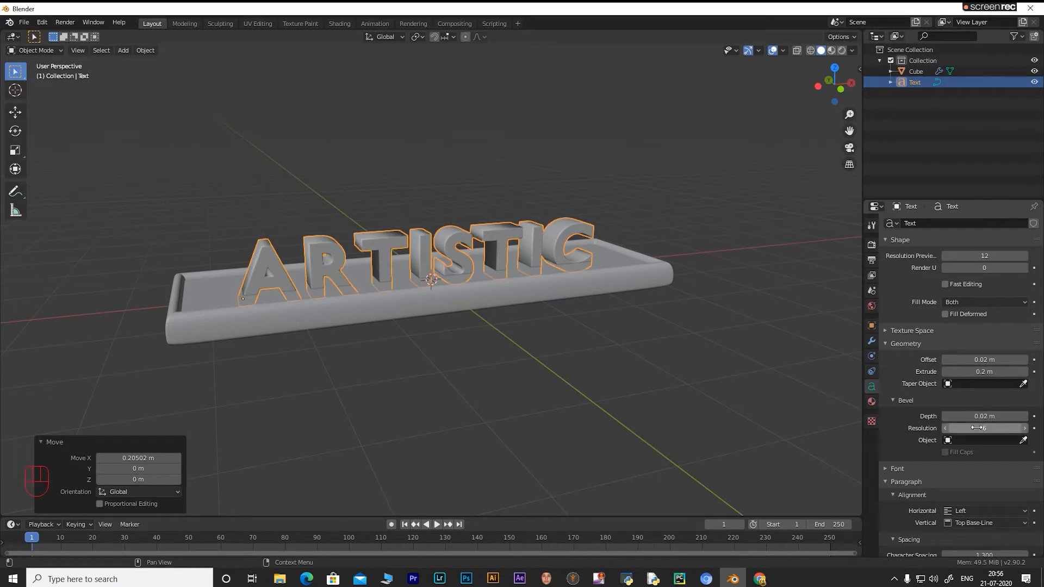
Raise the text along Z in front view so the letters stand on the tray's surface.
middle_drag(433, 308, 488, 295)
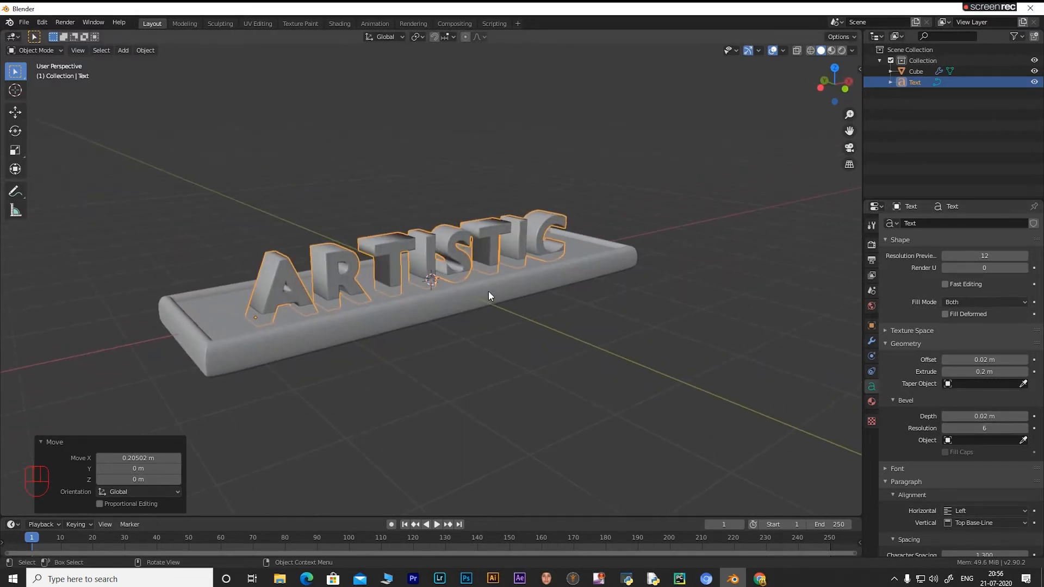
key(KP_1)
key(g)
key(z)
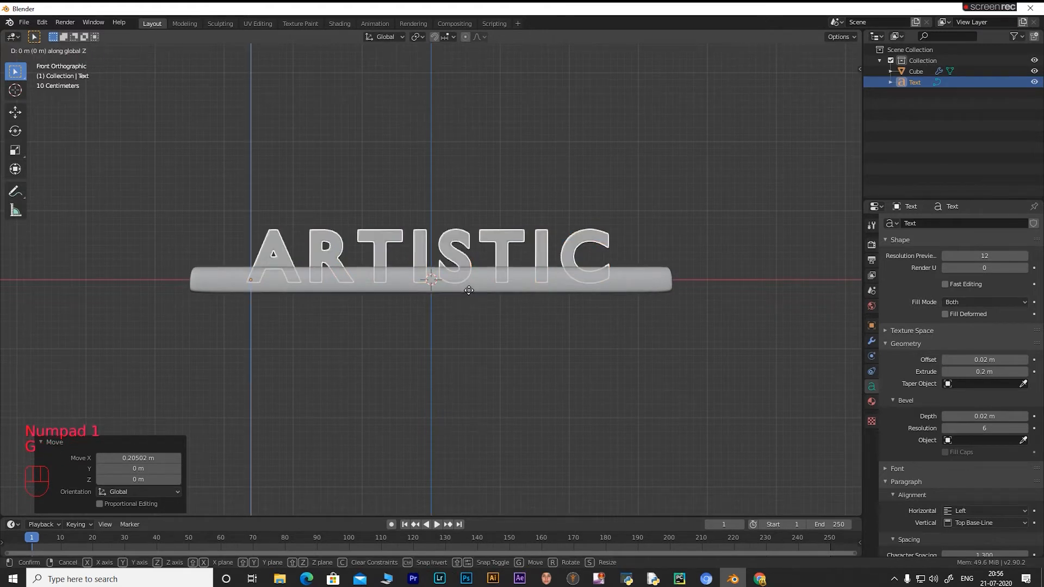
click(475, 284)
click(573, 341)
Convert the ARTISTIC text object to a mesh.
middle_drag(573, 341, 422, 318)
scroll(308, 305, up, 4)
scroll(308, 305, down, 5)
click(393, 240)
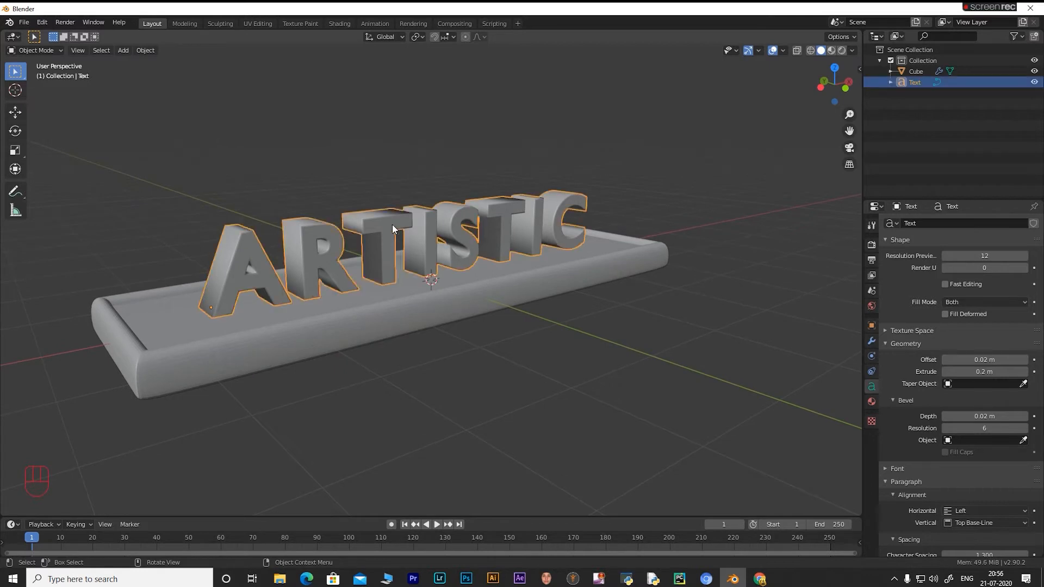
right_click(360, 240)
click(361, 253)
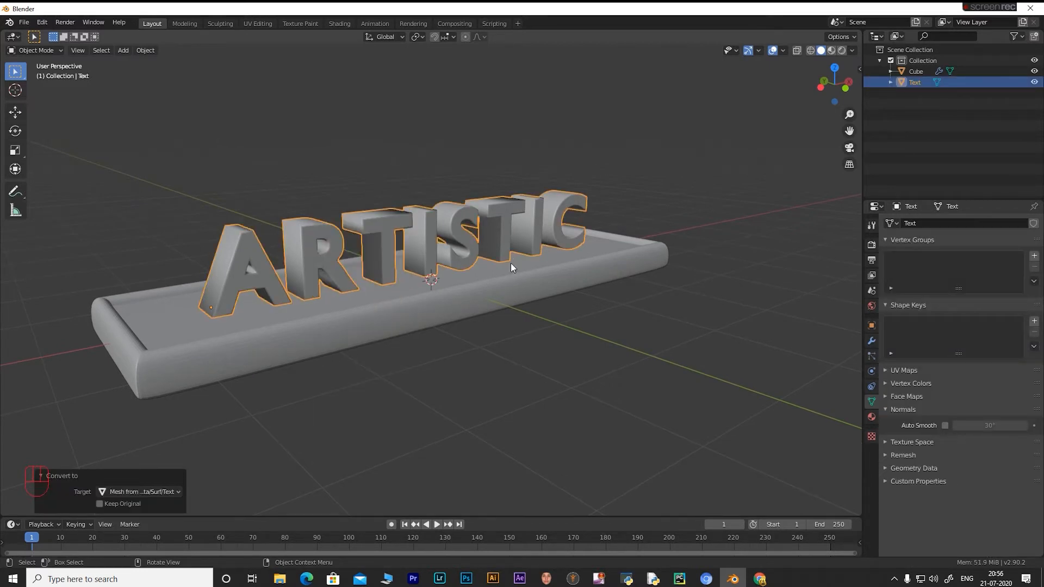
Show the scene in wireframe and add a Remesh modifier in Sharp mode to the lettering.
click(809, 51)
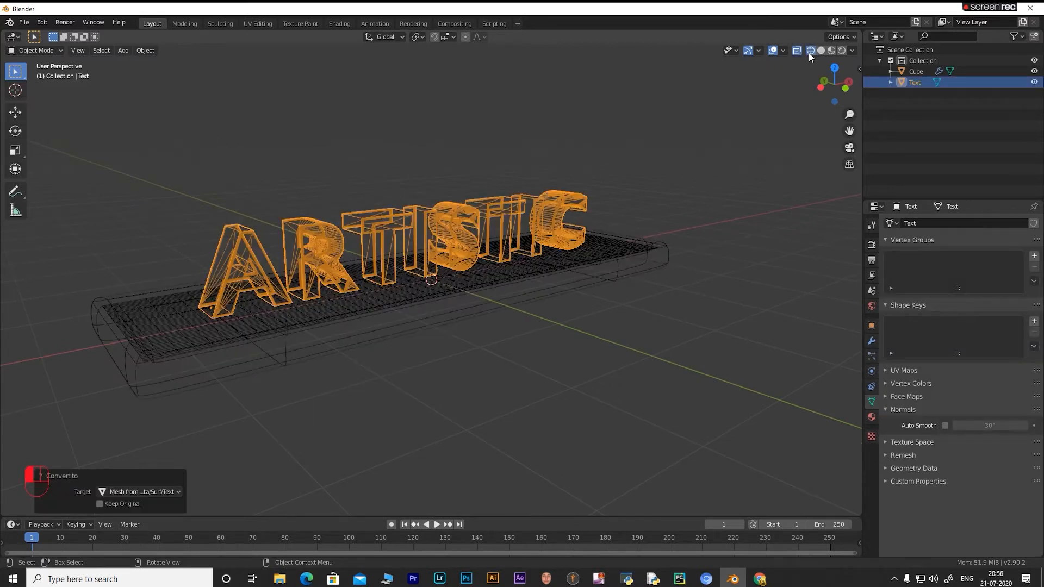
mouse_move(432, 240)
middle_down()
mouse_move(394, 240)
mouse_move(432, 243)
middle_up()
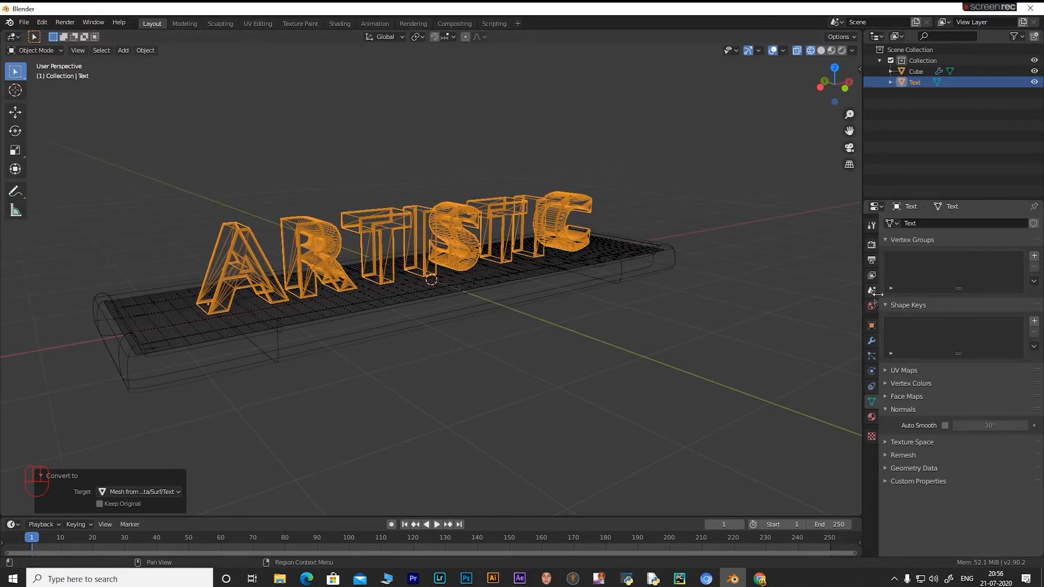
click(871, 342)
click(919, 223)
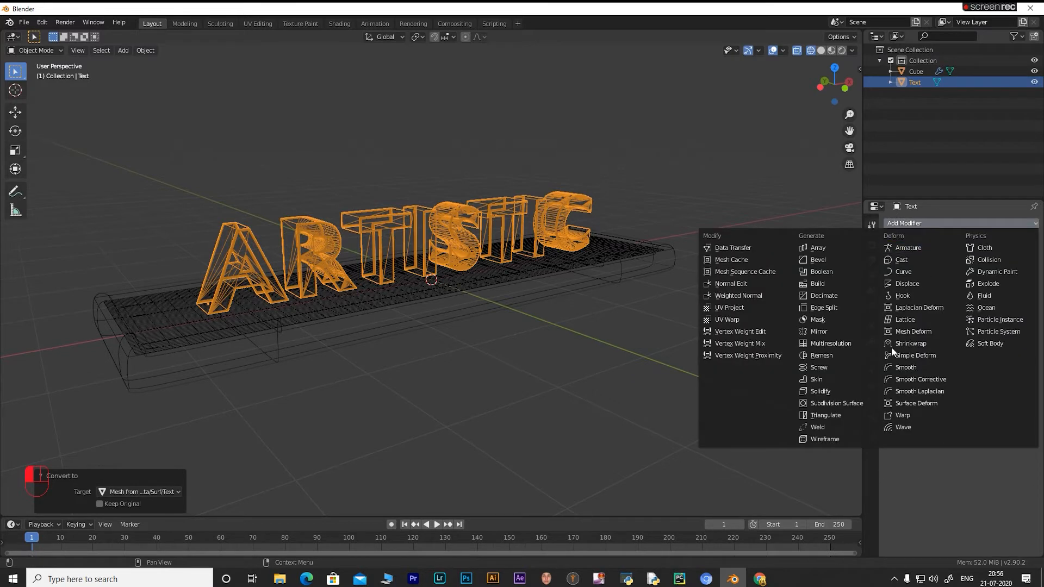
click(826, 356)
click(989, 270)
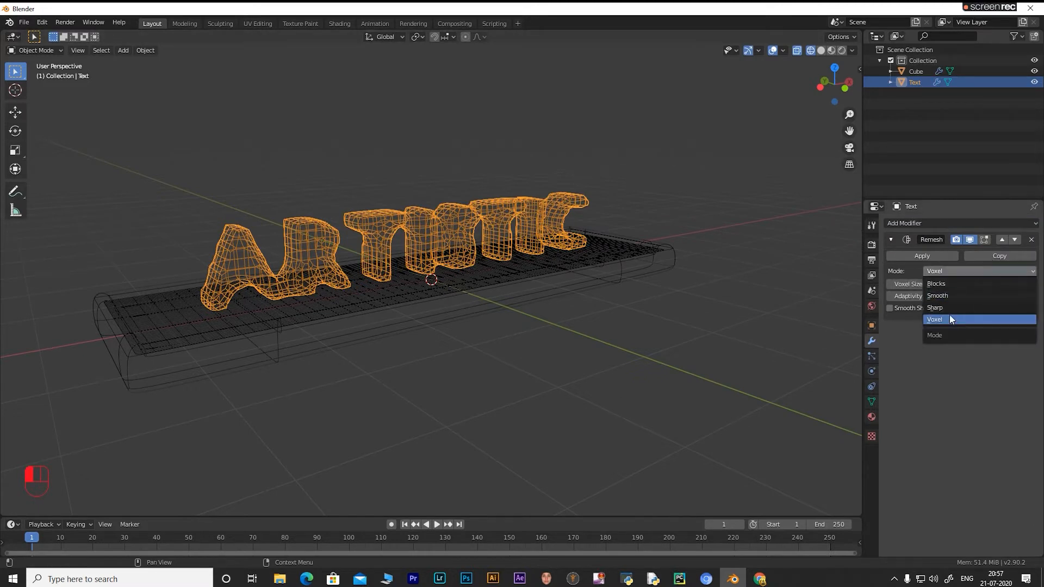
click(947, 308)
Set the Remesh octree depth to 7 and turn off Remove Disconnected Pieces.
click(955, 283)
click(955, 283)
click(955, 283)
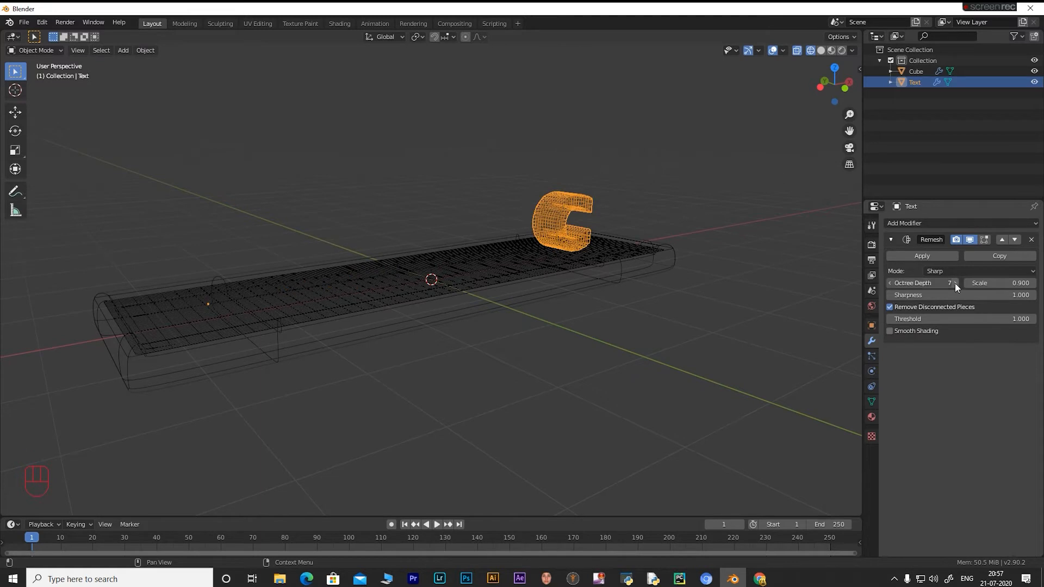
click(955, 284)
click(891, 308)
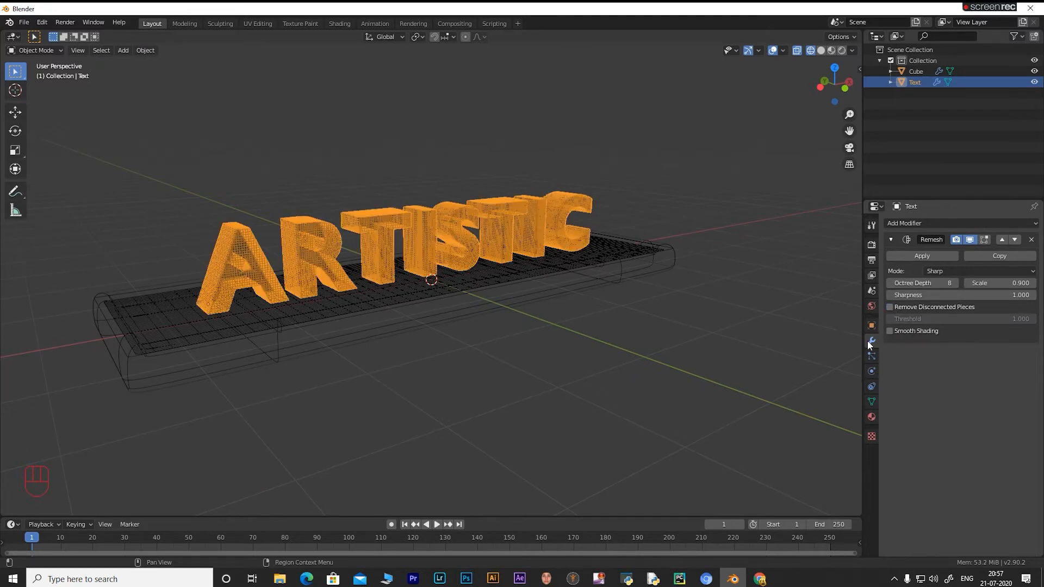
click(892, 283)
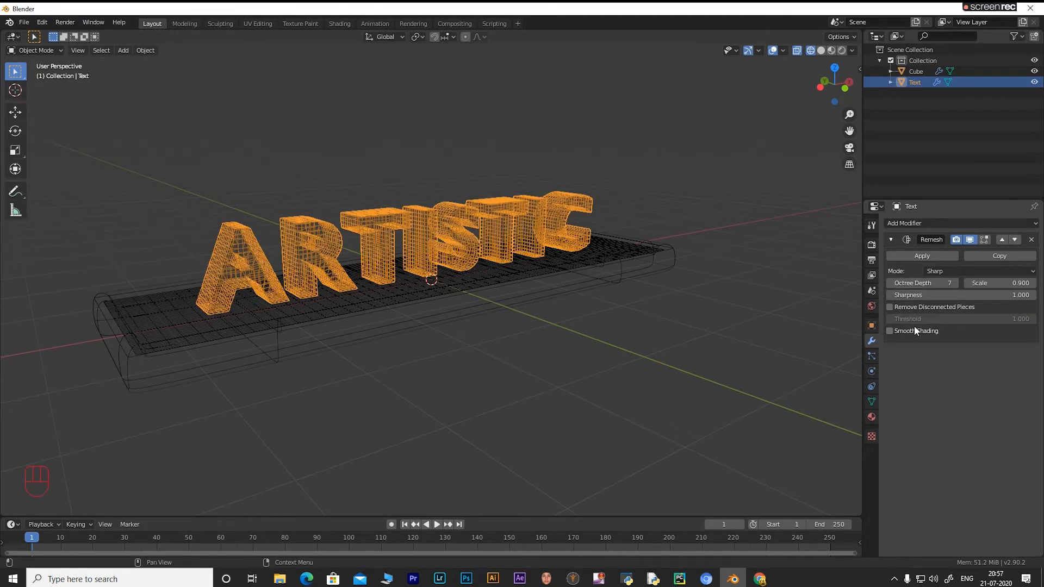
Enable the Remesh modifier's smooth shading and return the viewport to solid display.
click(889, 331)
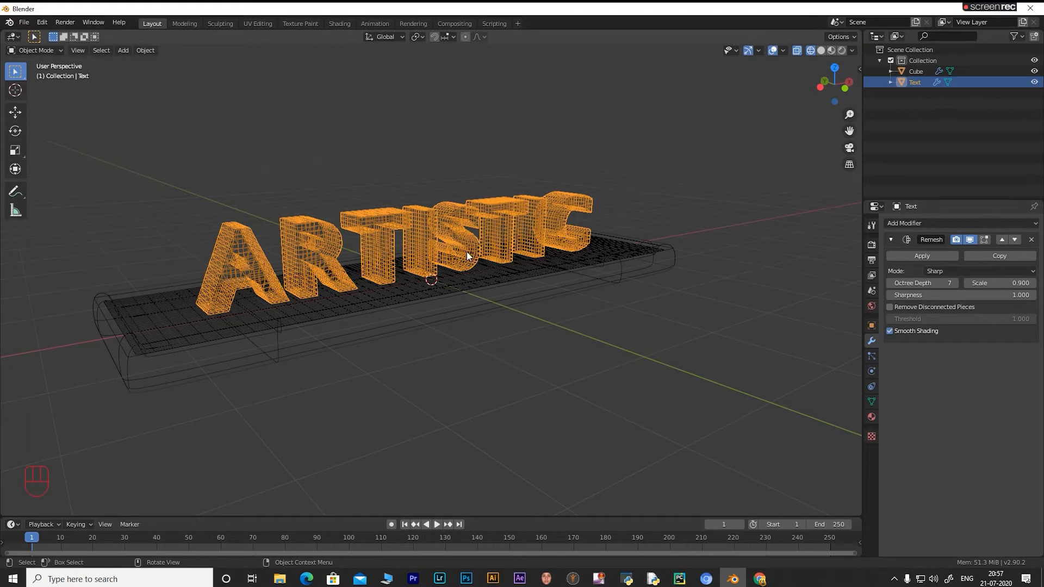
click(821, 51)
mouse_move(590, 249)
middle_down()
mouse_move(556, 240)
mouse_move(569, 235)
mouse_move(530, 238)
mouse_move(553, 233)
mouse_move(625, 255)
middle_up()
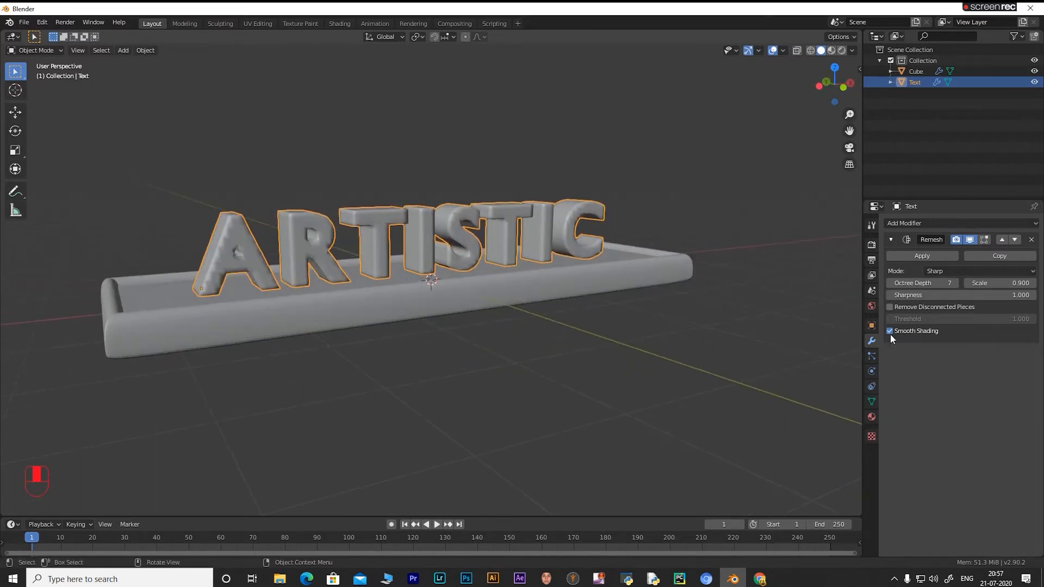
Add a Curve modifier to the ARTISTIC lettering.
click(925, 222)
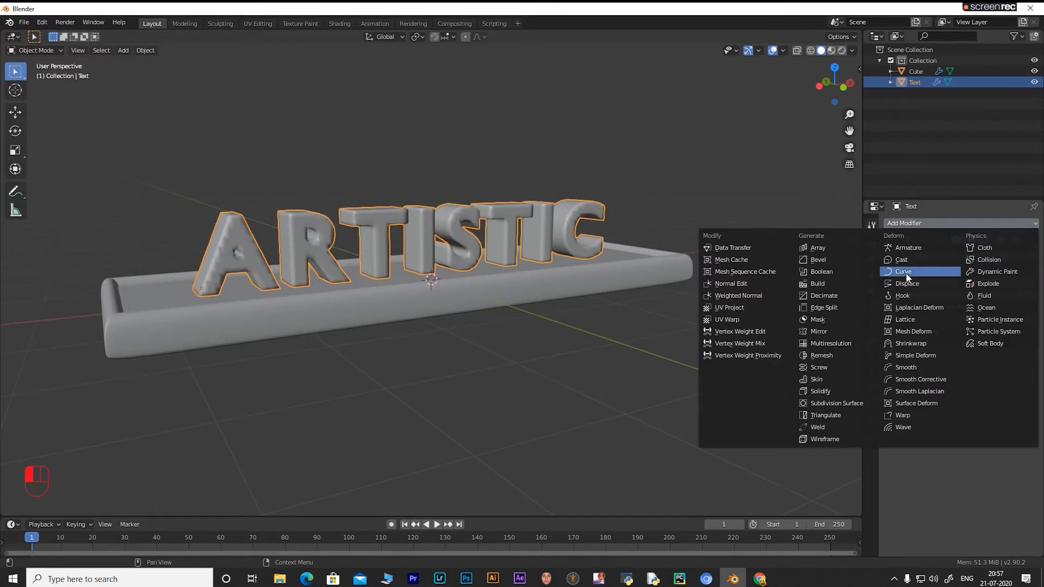
click(905, 272)
key(KP_1)
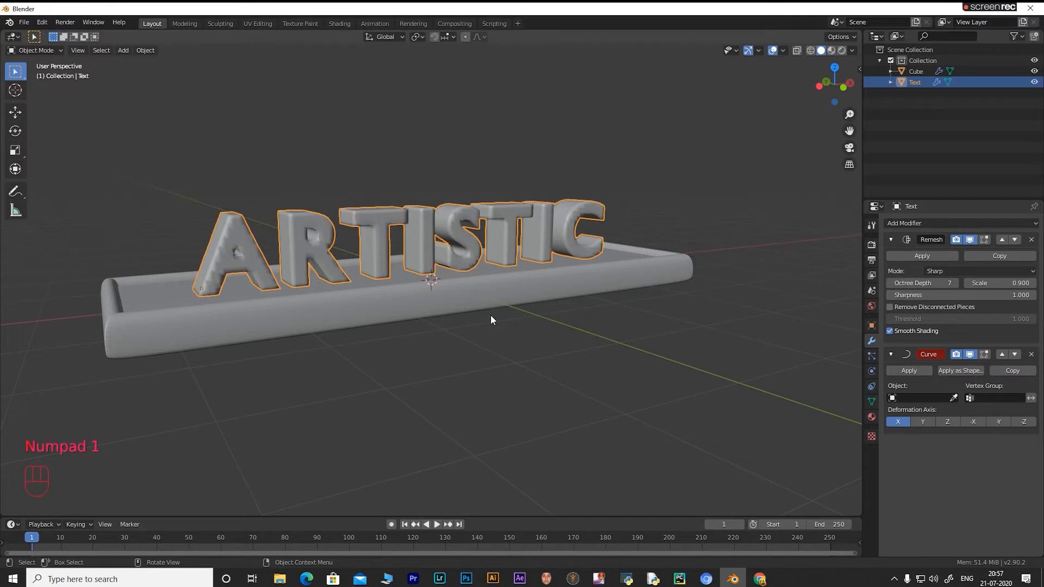
Add a Bezier curve in front view and move it about -1.59 m along Z, below the tray.
key(KP_1)
key(shift+a)
mouse_move(440, 287)
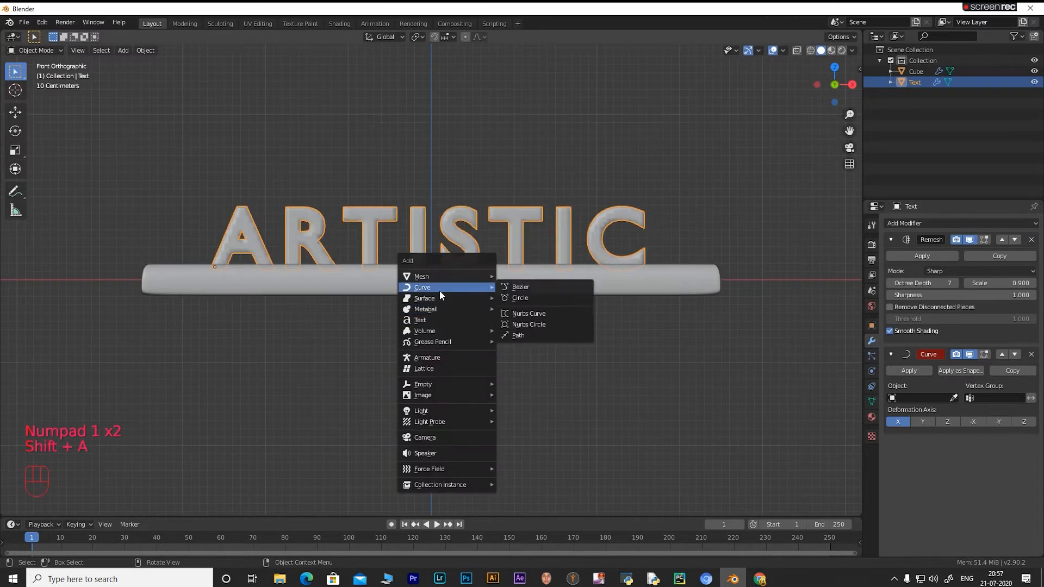
click(520, 287)
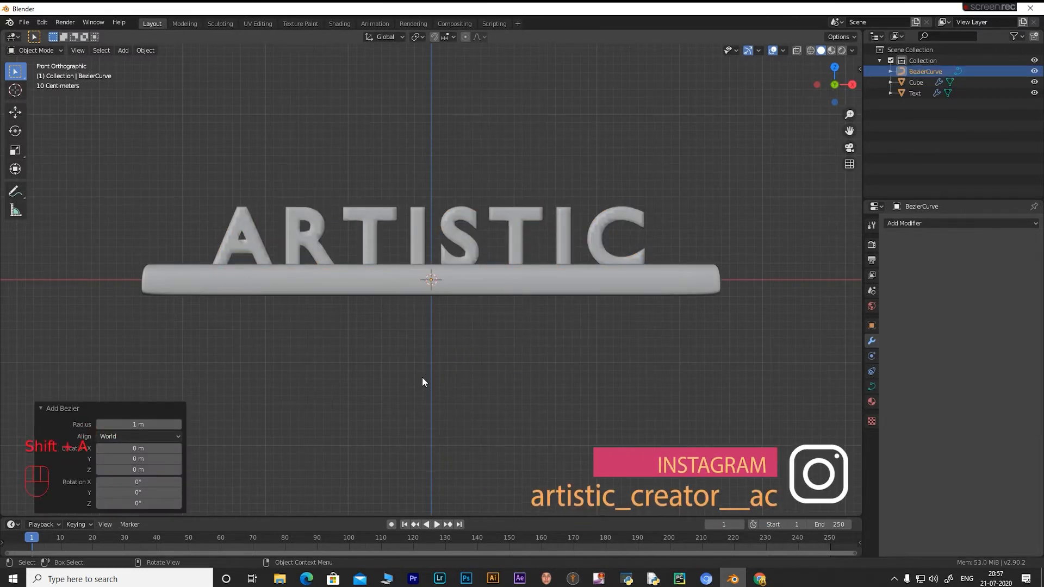
key(g)
key(z)
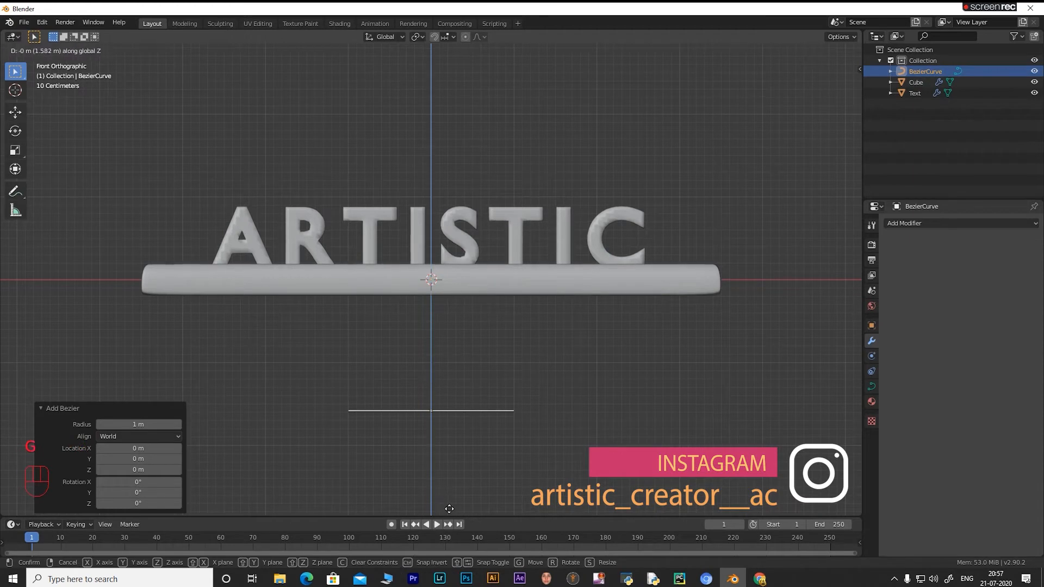
click(449, 507)
key(r)
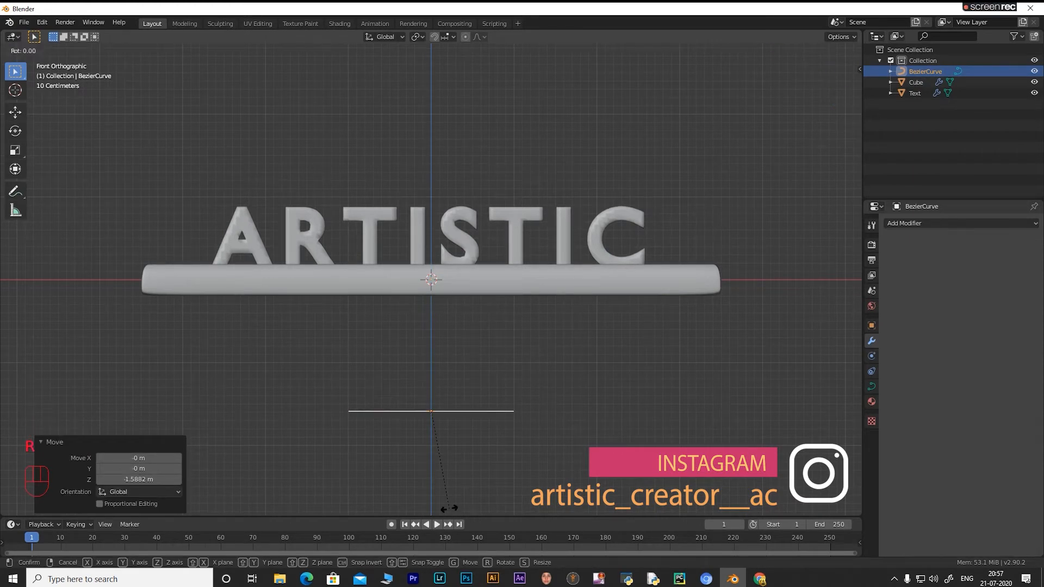
text(r90)
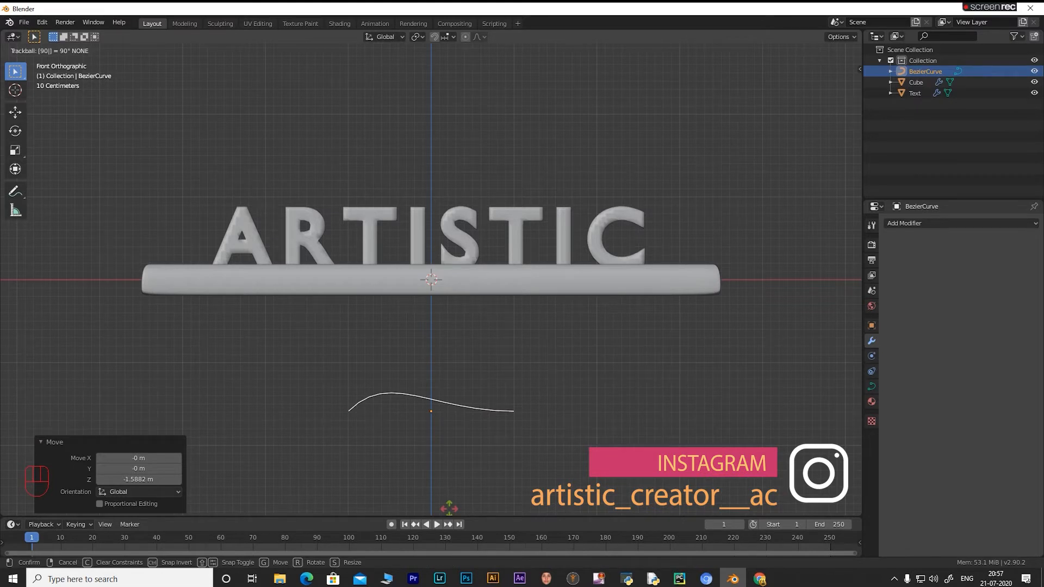
key(Escape)
Rotate the Bezier curve 90° about X and 180° about Z.
text(r)
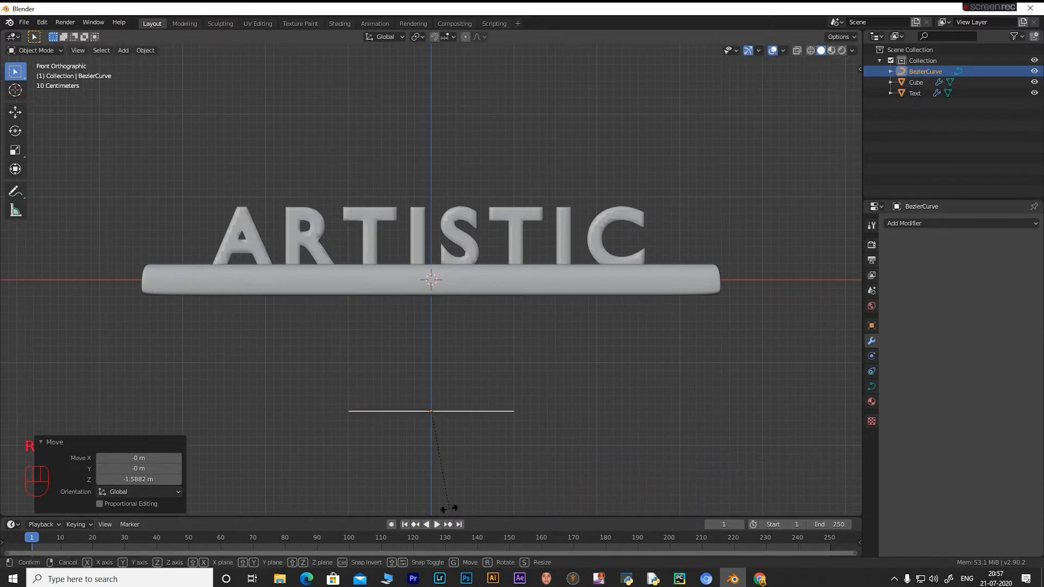
text(x90)
key(Return)
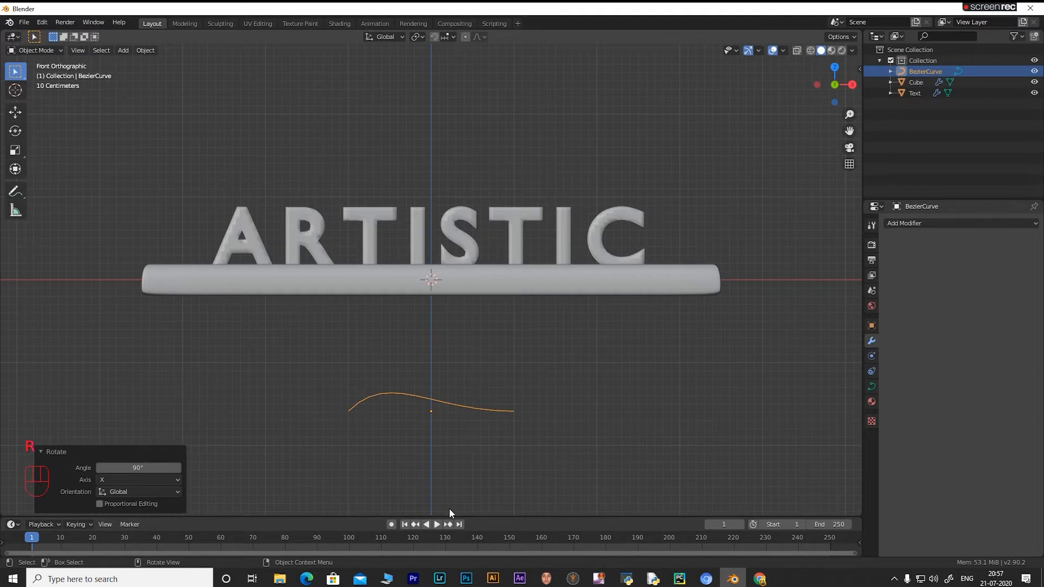
text(r180)
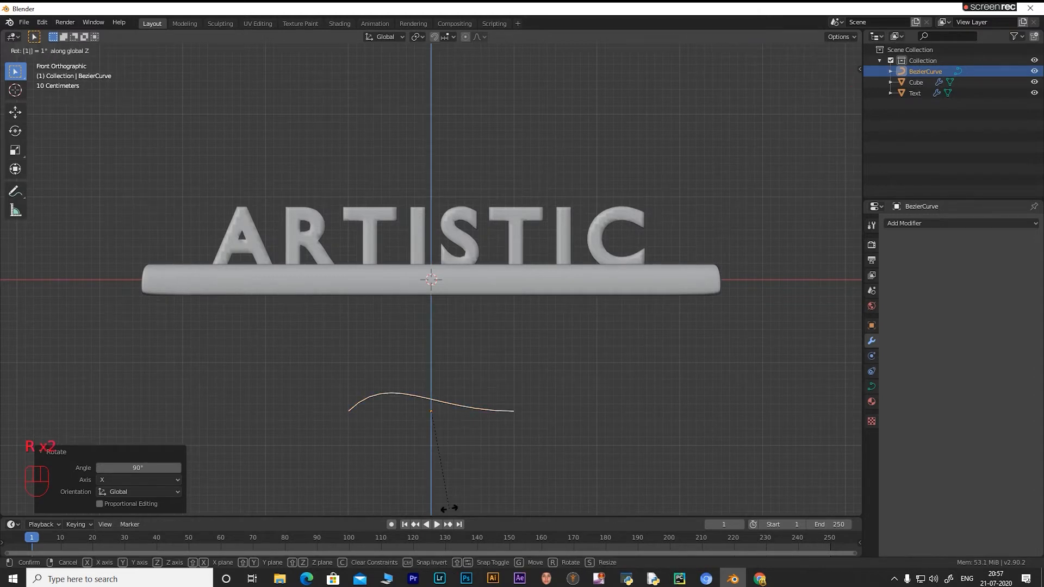
key(Return)
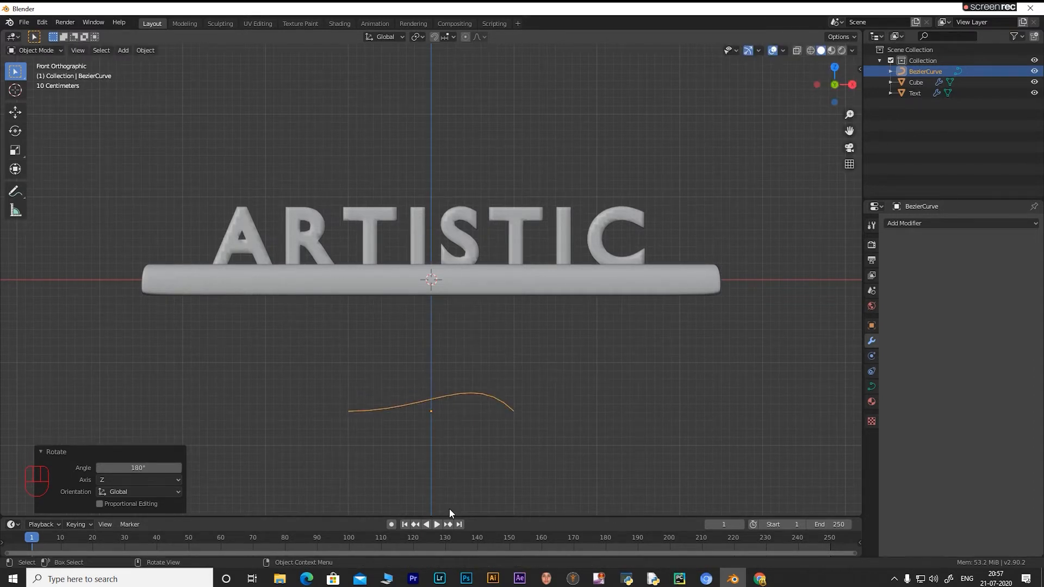
Assign the Bezier curve as the target object of the lettering's Curve modifier.
click(515, 214)
click(955, 399)
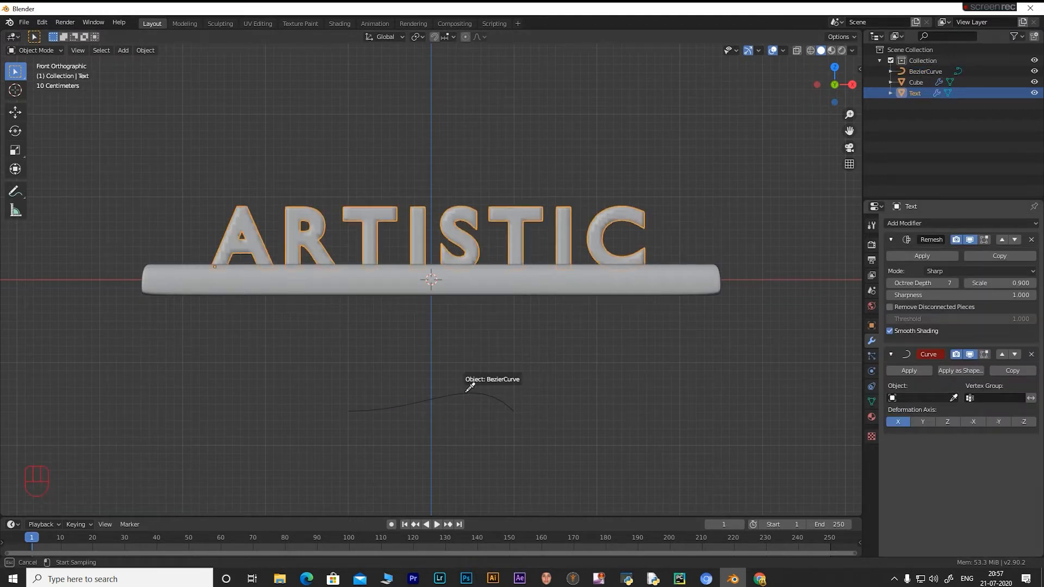
click(471, 390)
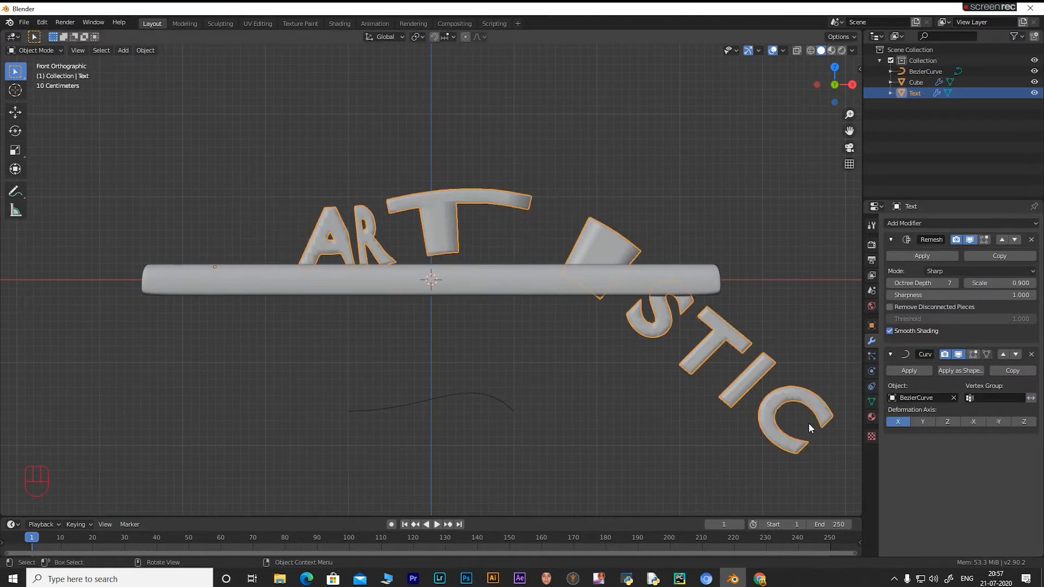
Try sliding the Bezier curve along X to test how it deforms the lettering.
click(509, 409)
key(g)
key(x)
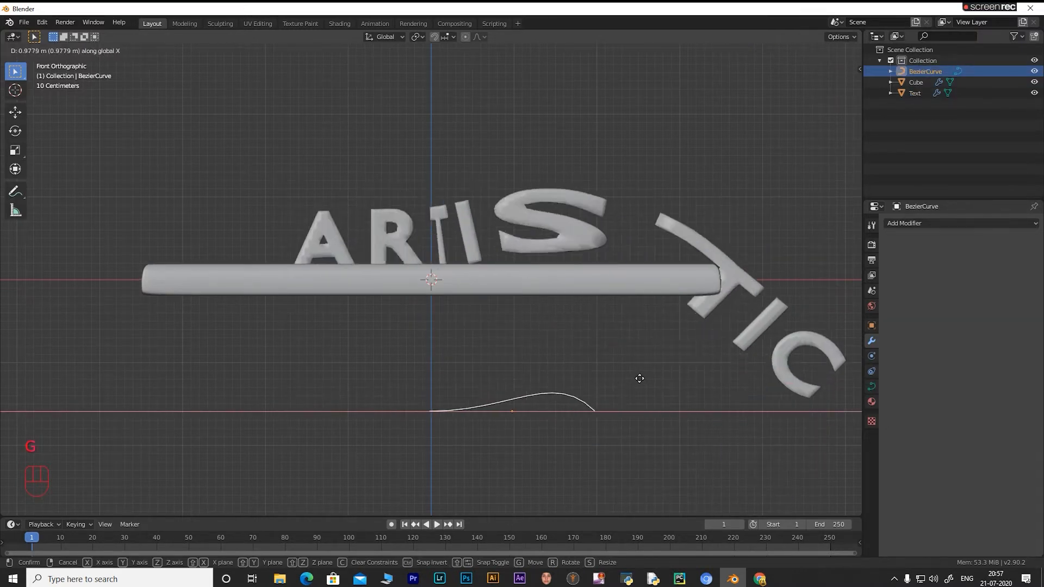
click(506, 408)
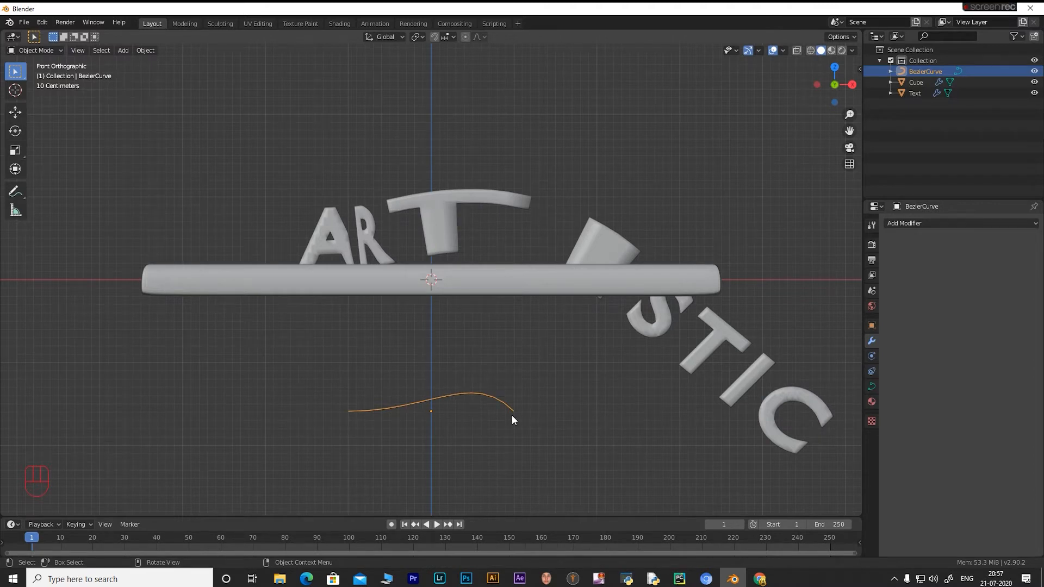
Scale the Bezier curve by 0.3 along X and by 8 along Z.
key(s)
text(x)
text(.3)
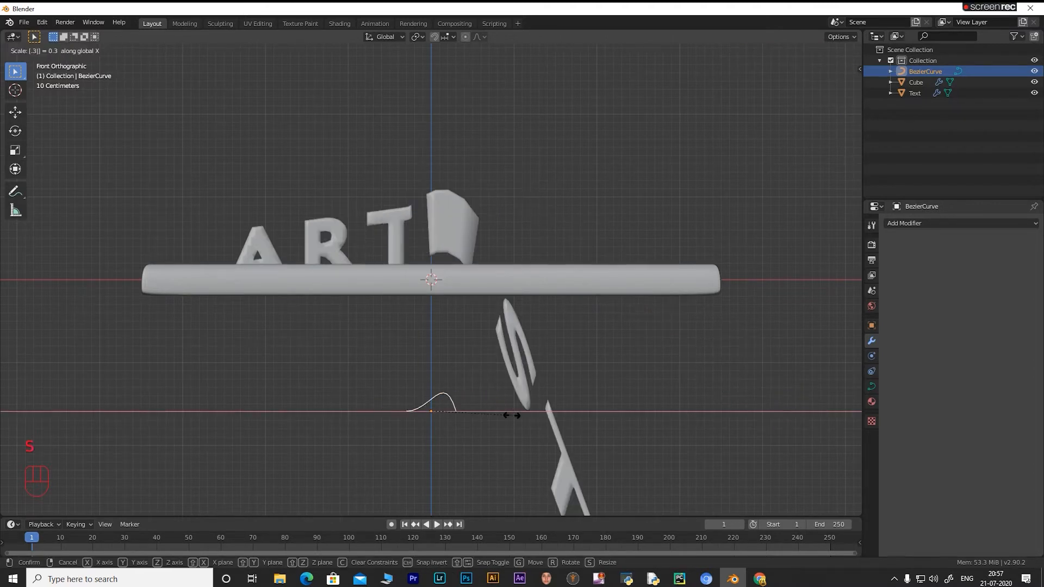
key(Return)
key(s)
text(z8)
key(Return)
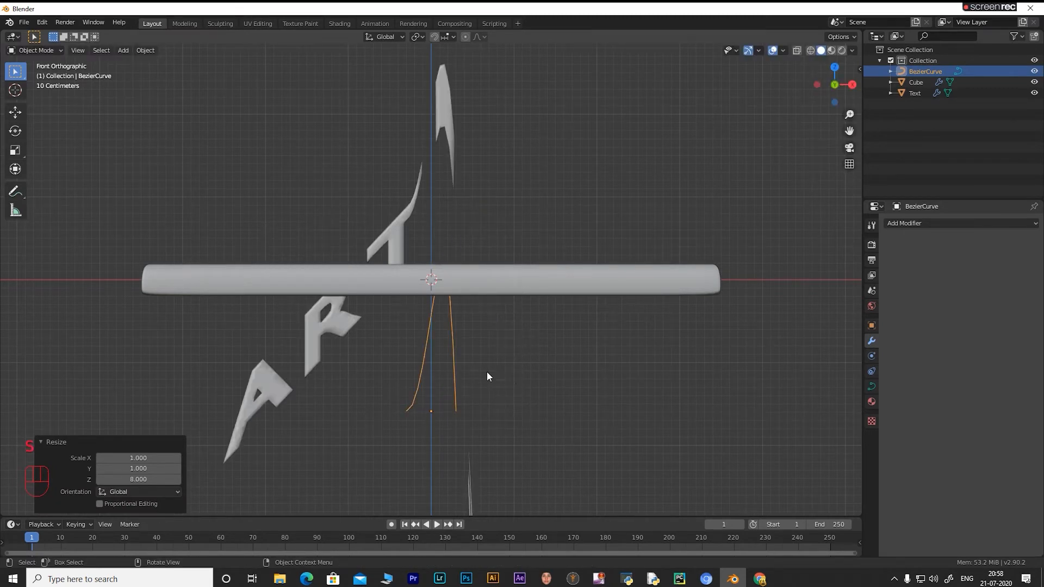
Move the Bezier curve about 3.15 m along X, under the tray's end beneath the last letter.
scroll(485, 369, down, 3)
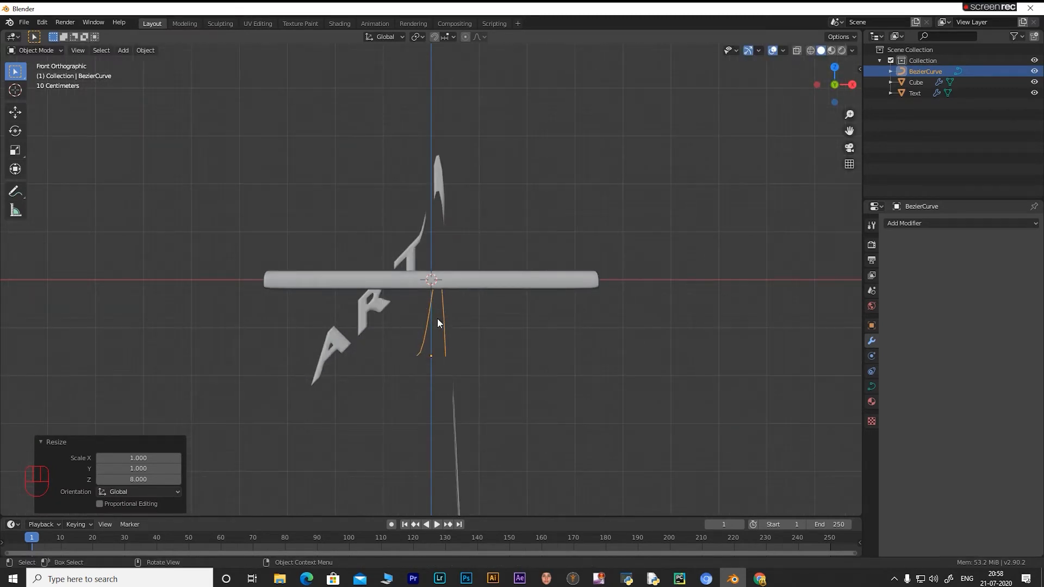
key(g)
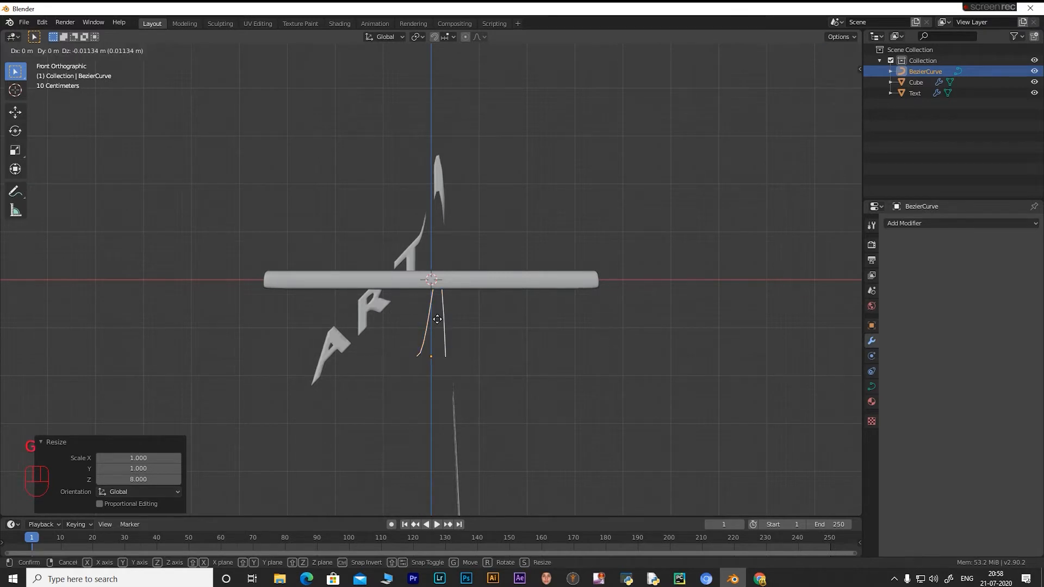
key(x)
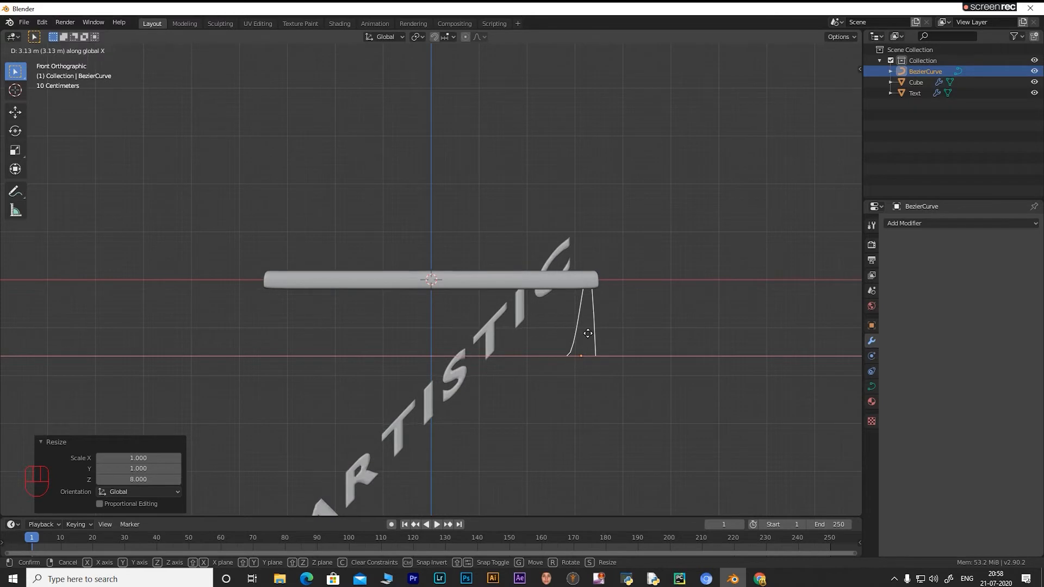
click(590, 344)
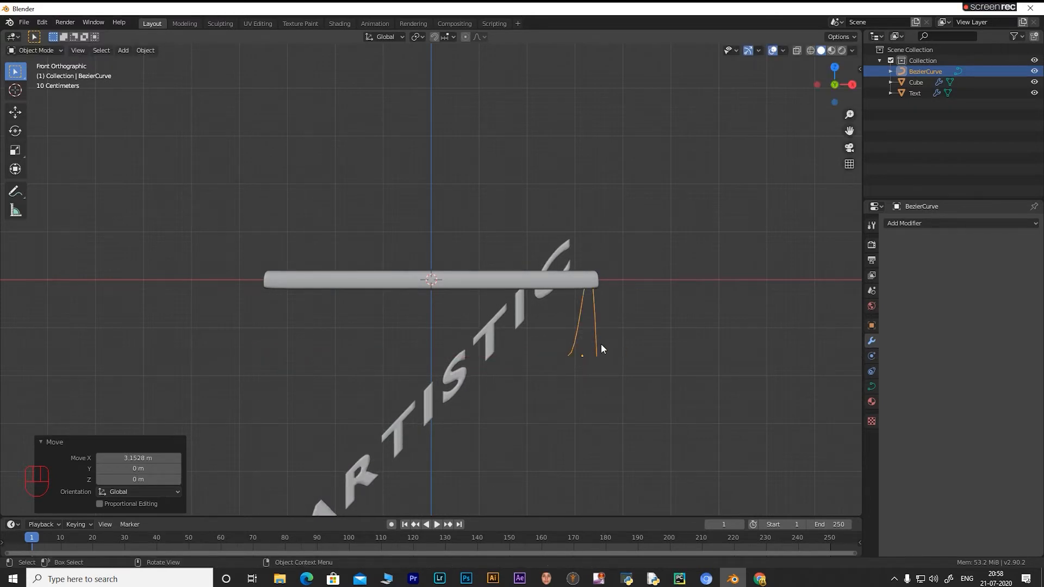
In Edit Mode, pull the outer handle of the curve's first control point along negative X and upward until the lettering stands straight on the tray.
key(Tab)
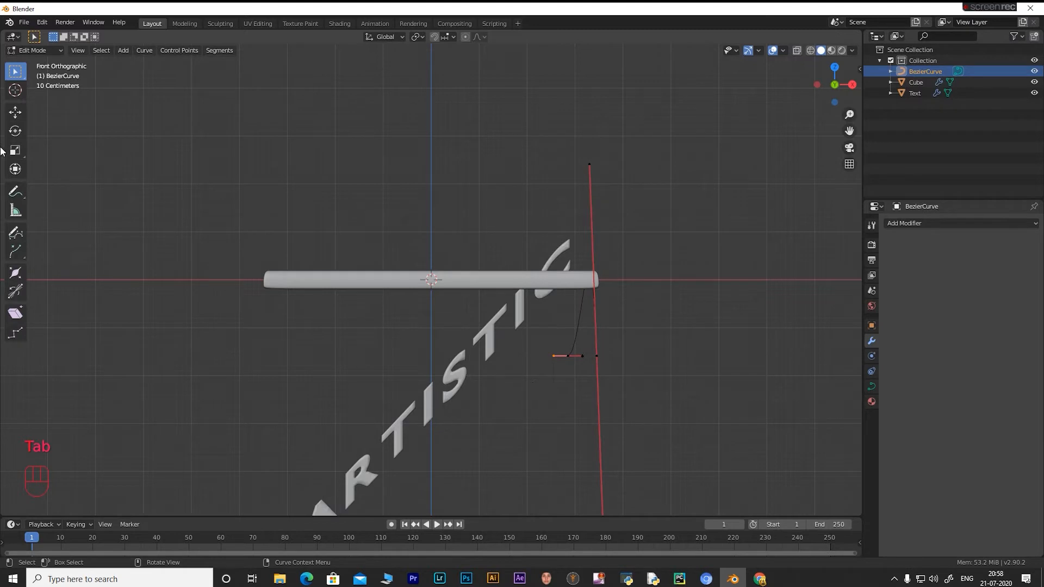
click(15, 113)
drag(599, 355, 468, 355)
drag(431, 307, 439, 141)
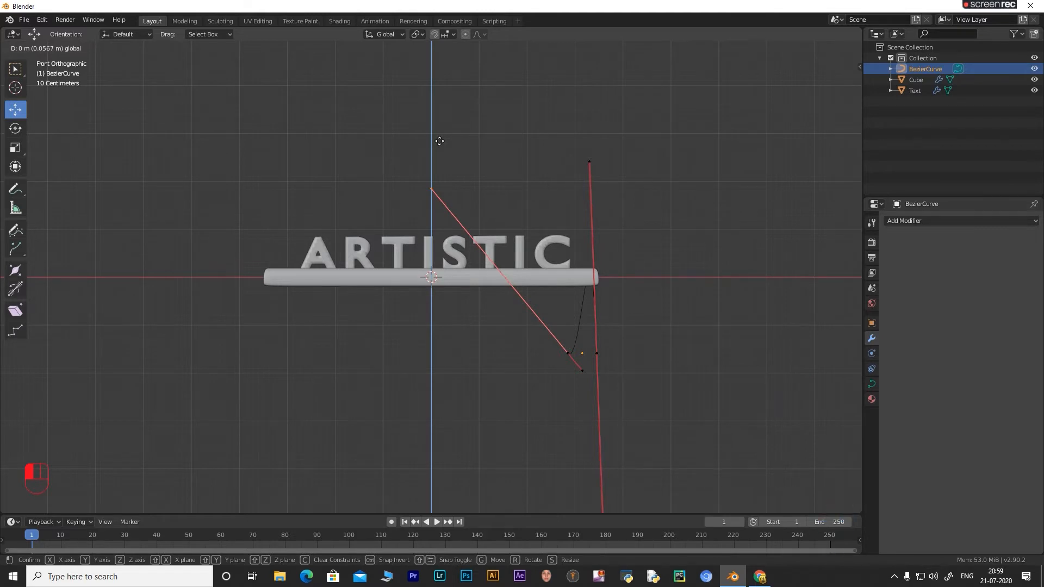
drag(439, 141, 439, 140)
Fine-tune the same handle's height along Z in perspective view, checking the lettering's shape on the tray, and deselect it.
middle_drag(677, 246, 568, 241)
scroll(569, 241, up, 5)
scroll(339, 214, down, 3)
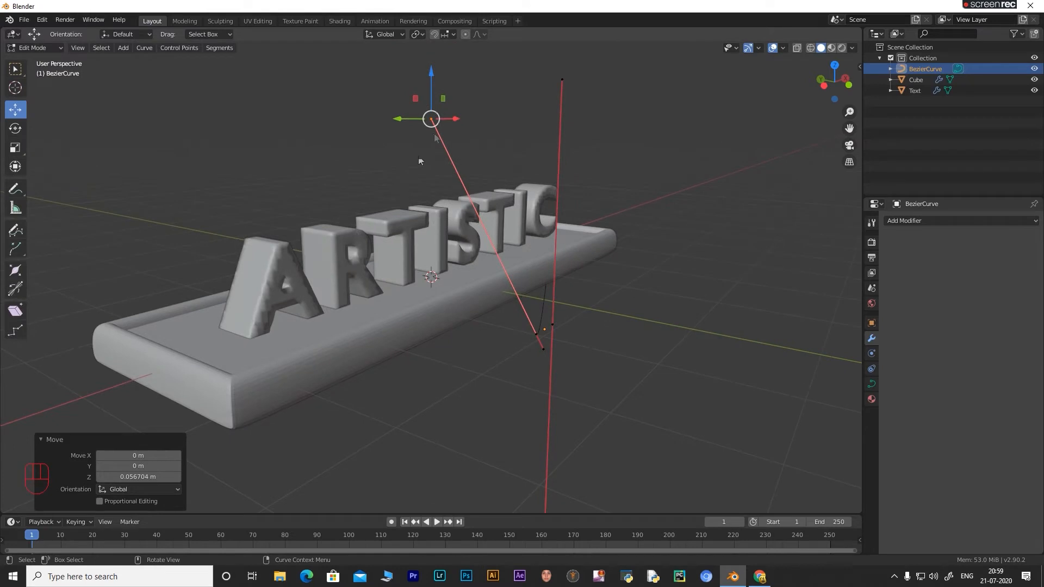
drag(432, 68, 437, 68)
click(713, 226)
middle_drag(712, 226, 685, 224)
scroll(504, 216, down, 1)
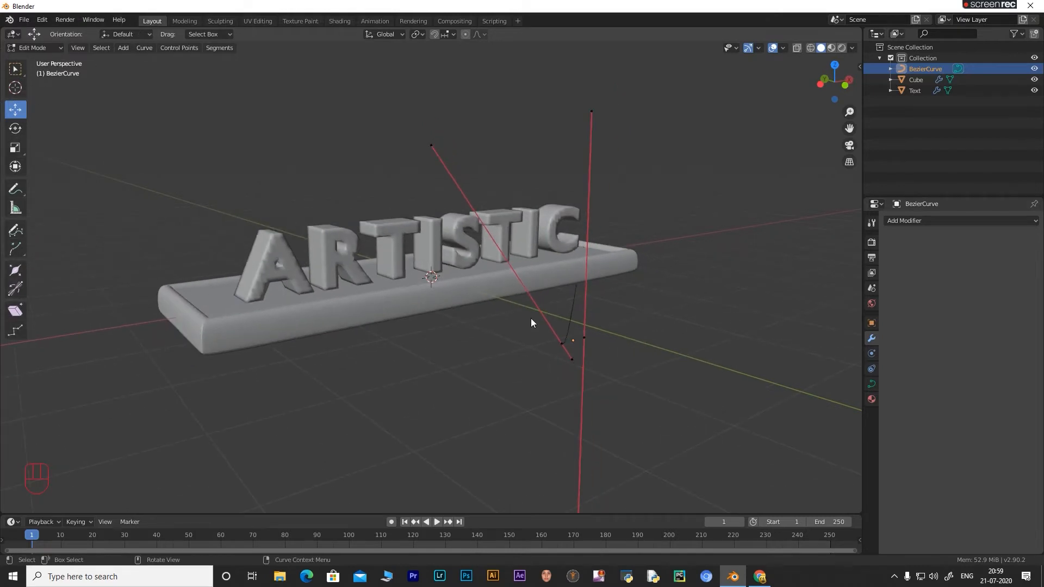
Back in Object Mode, move the Bezier curve about -5.81 m along X and insert a Location keyframe at frame 1.
key(Tab)
key(KP_1)
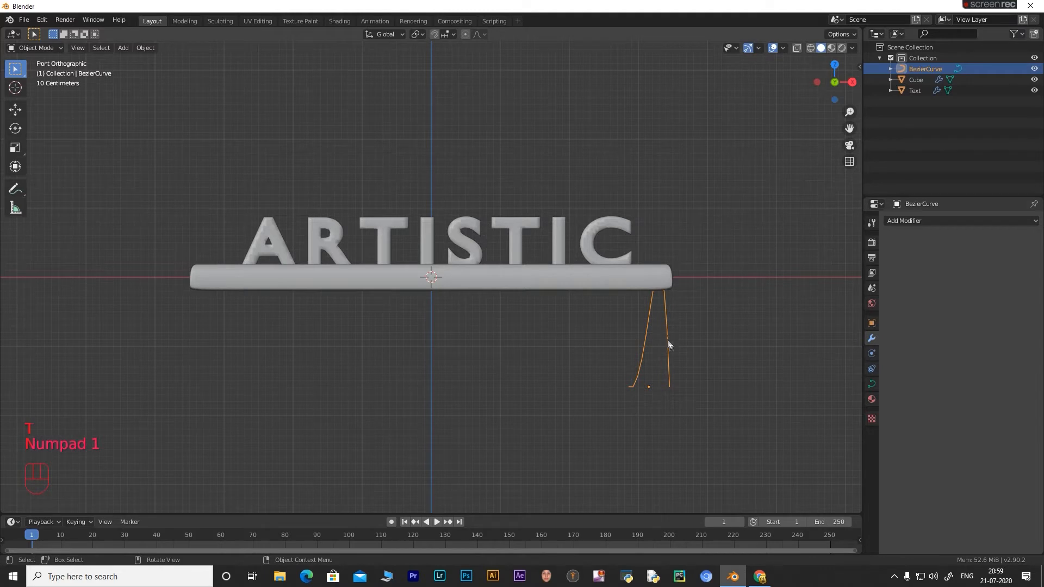
key(g)
key(x)
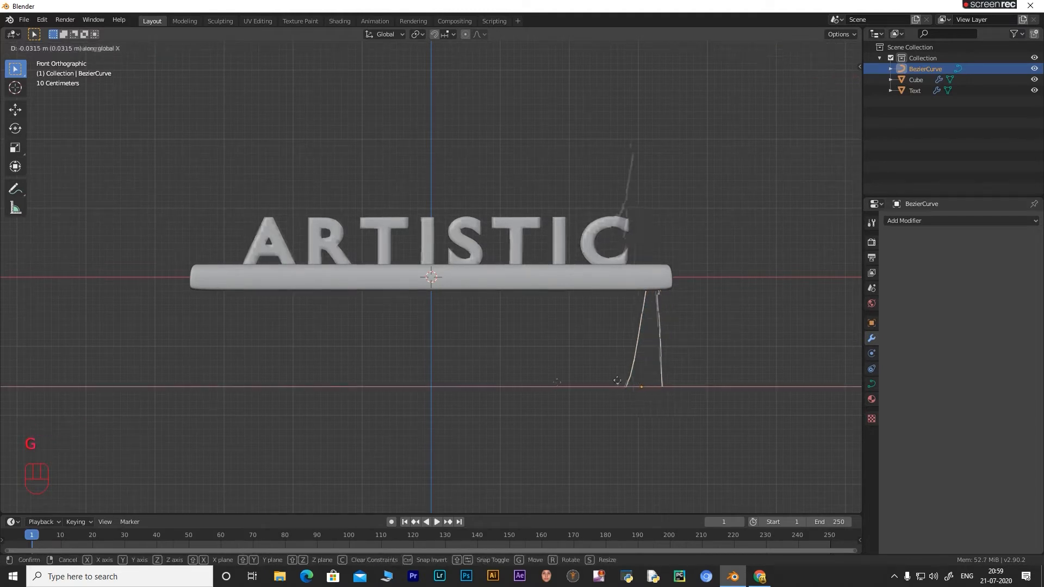
click(244, 359)
middle_drag(463, 342, 436, 363)
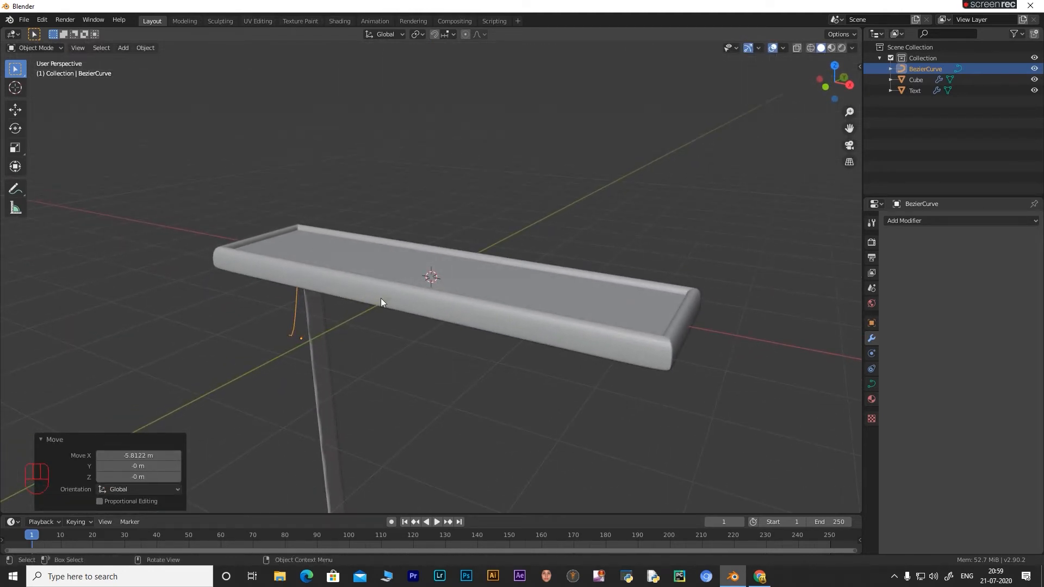
key(i)
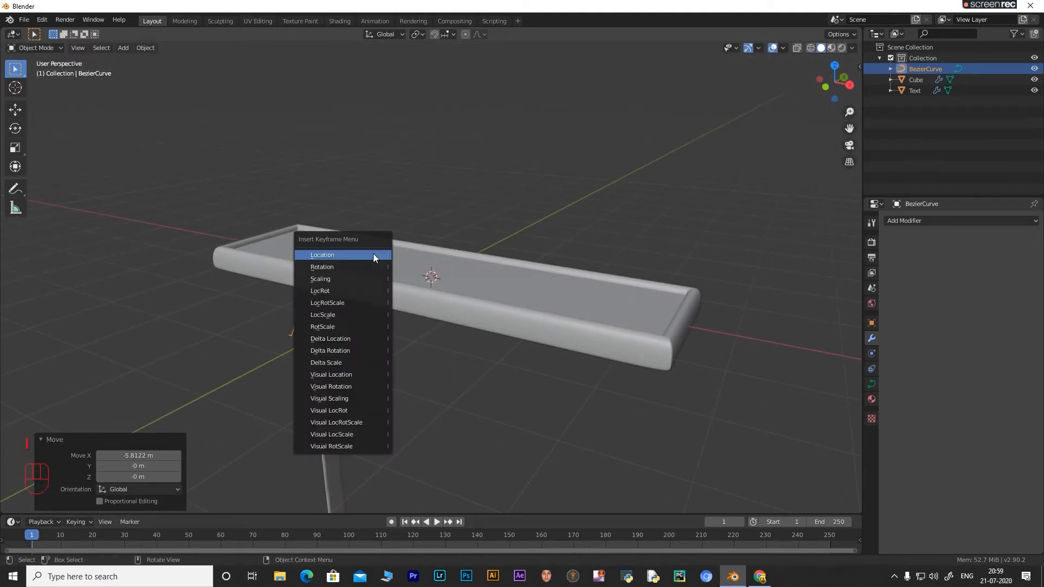
click(373, 254)
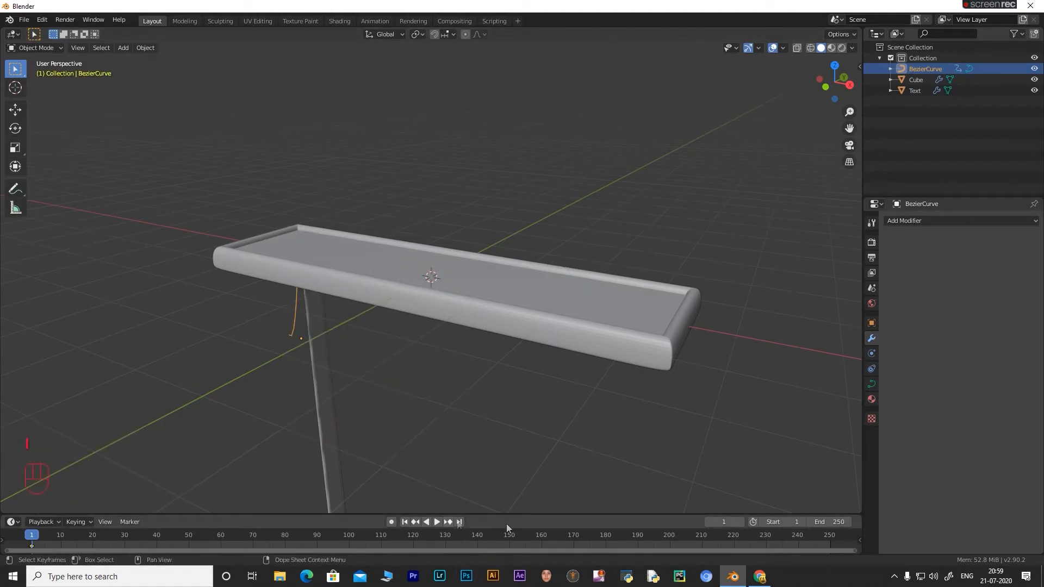
Set the animation's end frame to 150 and go to that last frame.
click(844, 519)
text(150)
key(Return)
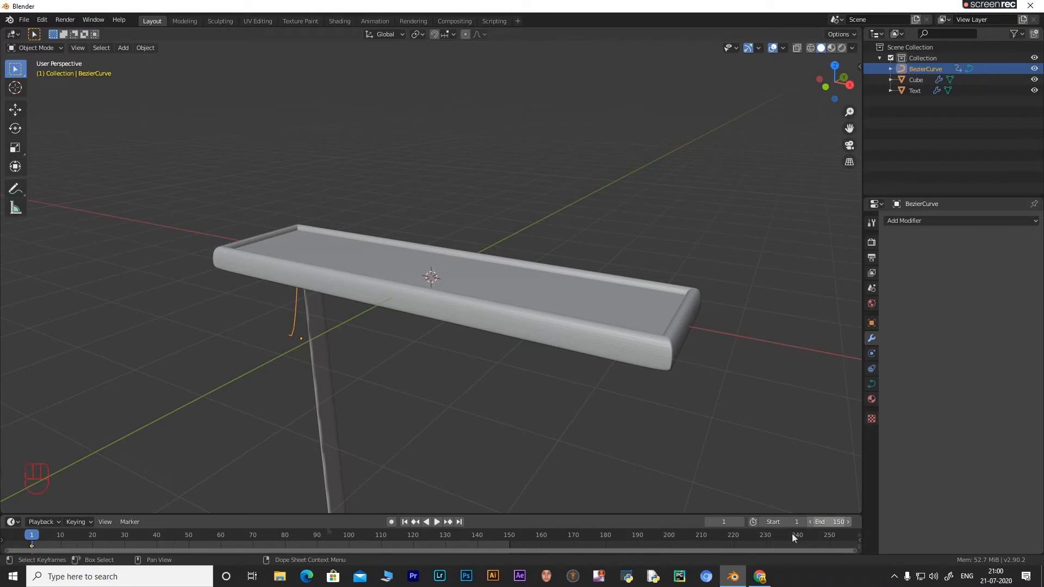
click(459, 521)
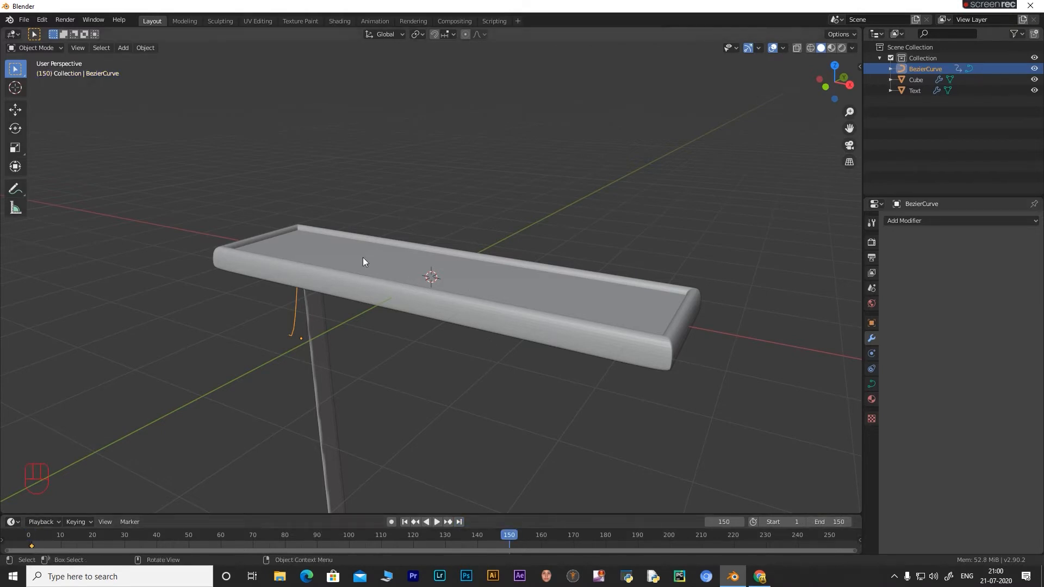
Move the Bezier curve about 5.98 m along X and insert a Location keyframe at frame 150.
key(g)
key(x)
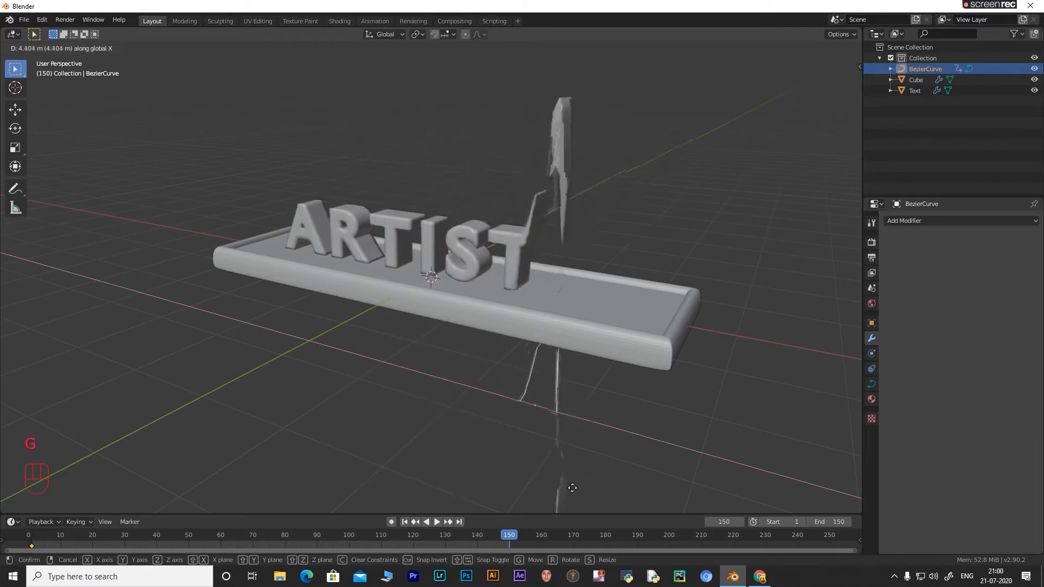
click(677, 484)
key(i)
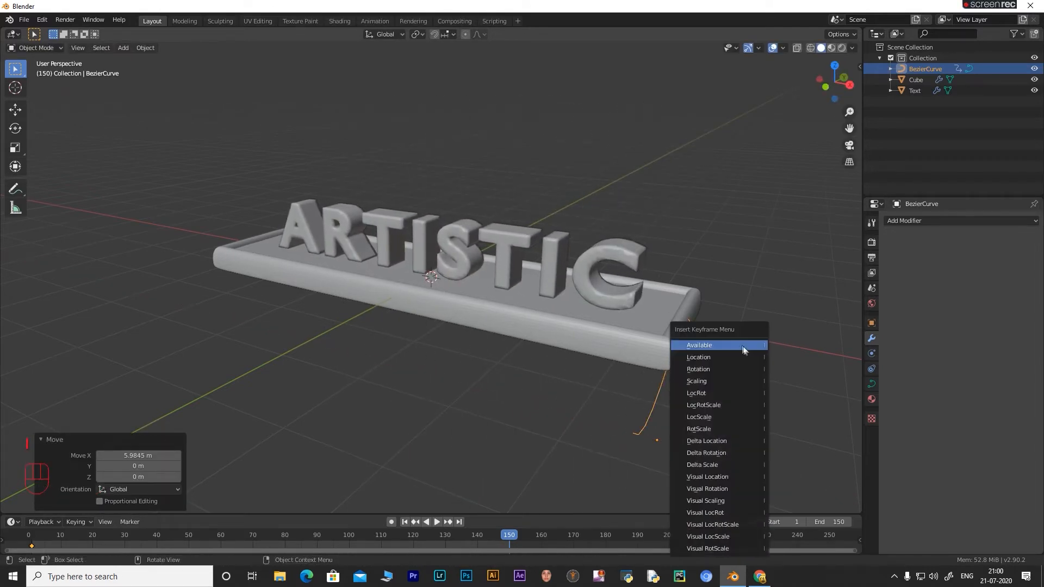
click(735, 356)
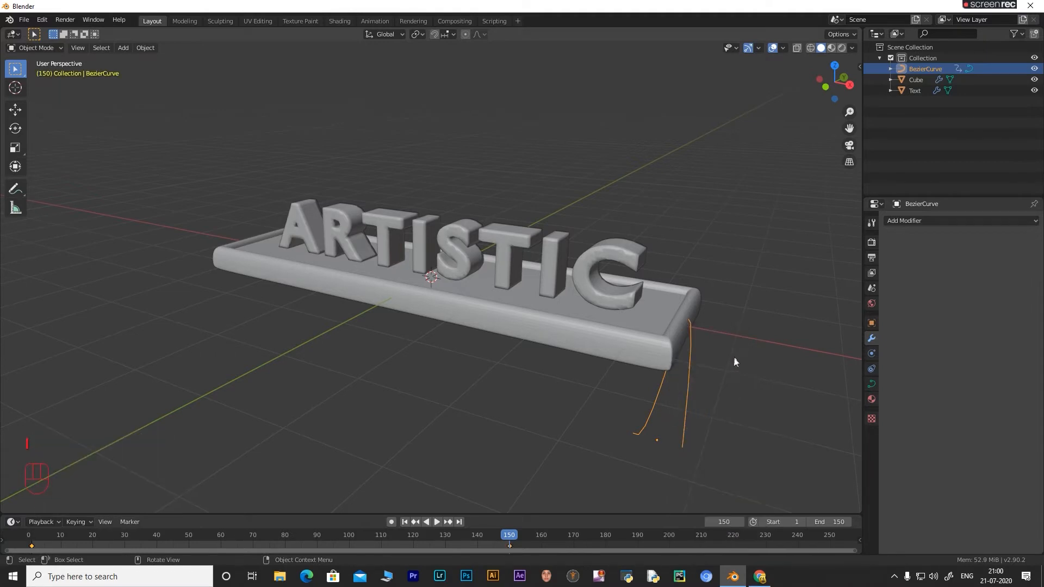
Play the animation from the start to preview the lettering's reveal, and return the timeline to frame 0.
click(405, 522)
click(438, 521)
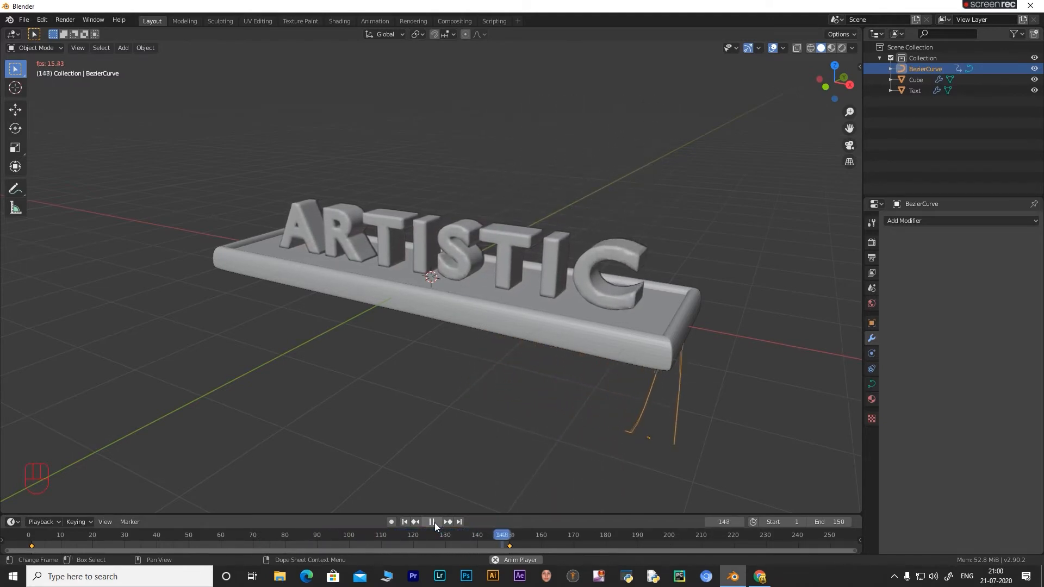
key(space)
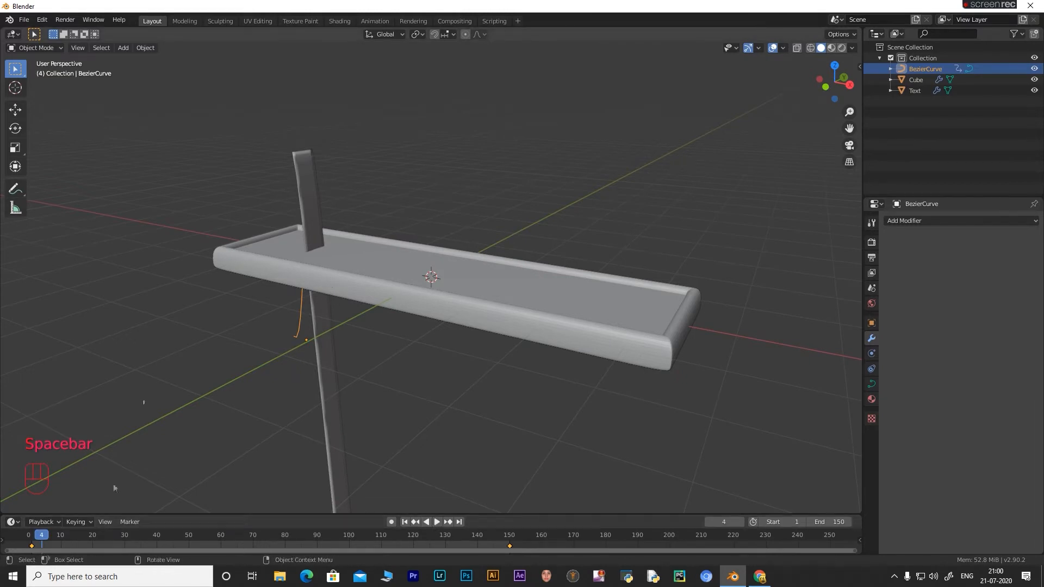
click(28, 540)
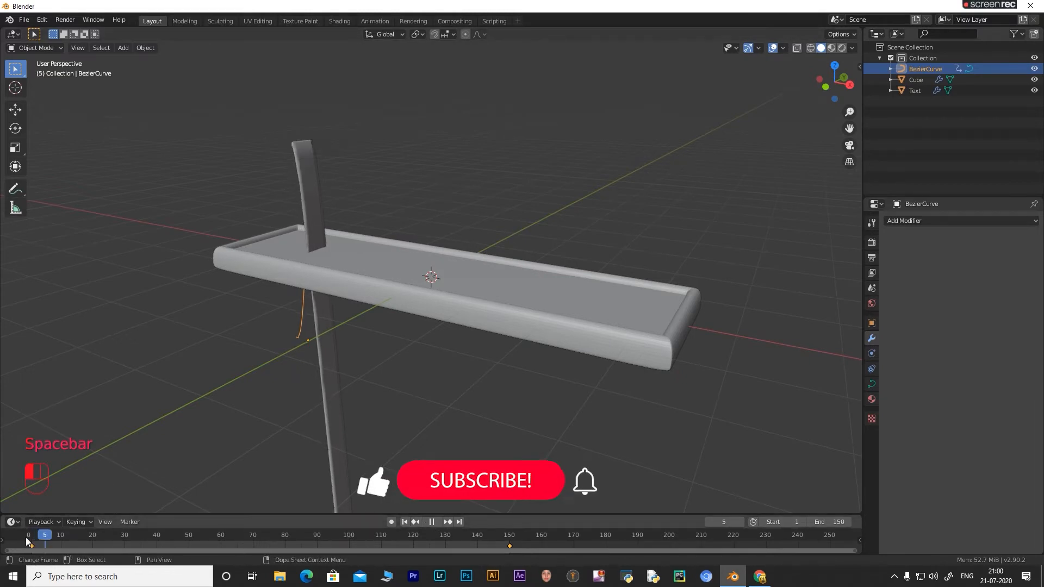
Enable Dynamic Paint physics on the tray and add a canvas to it.
click(540, 323)
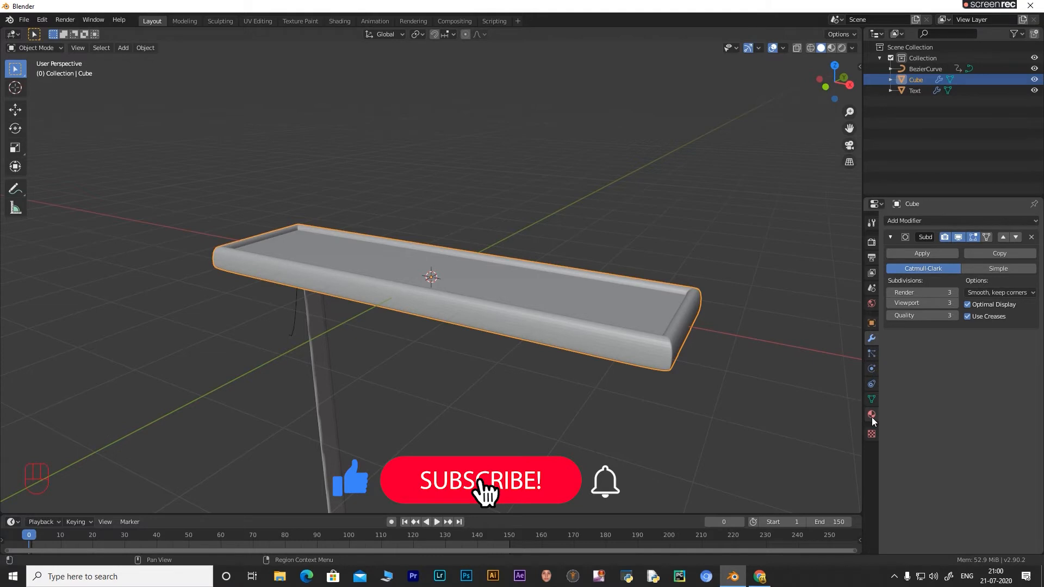
click(871, 368)
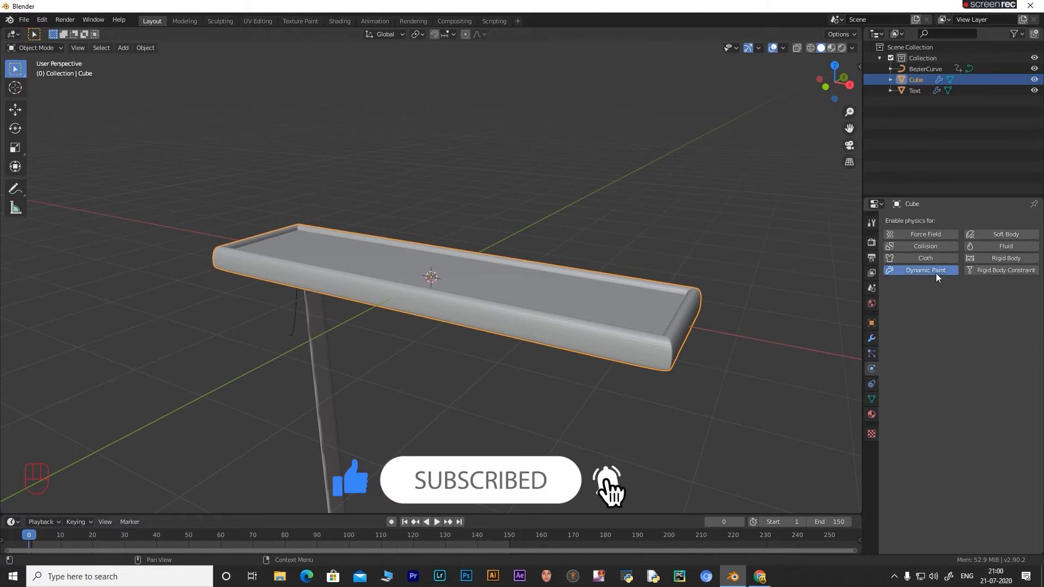
click(935, 272)
click(945, 383)
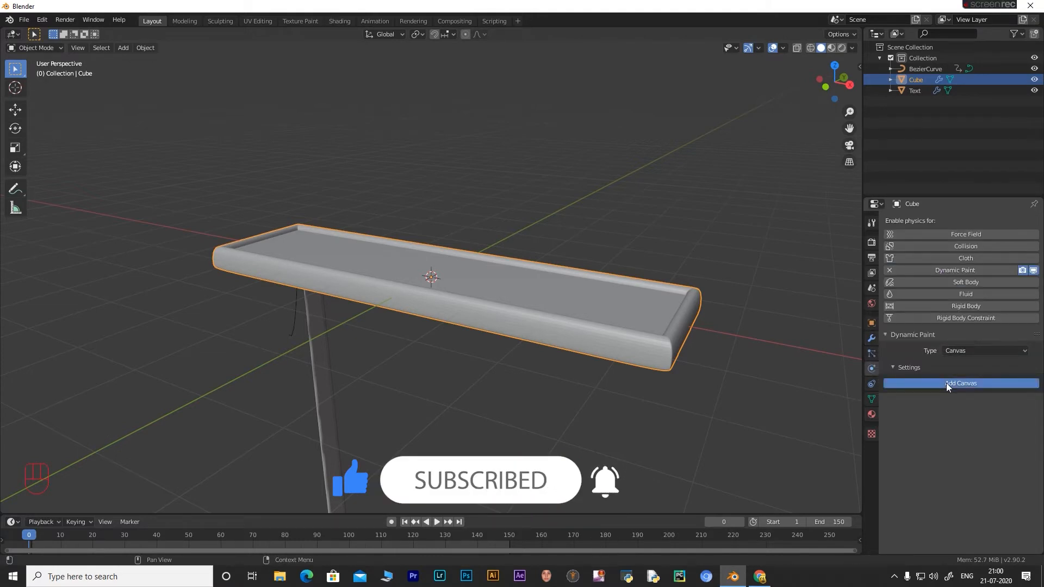
Change the tray canvas's surface type to Waves, with Timescale 0.10 and Damping 0.30.
scroll(978, 471, down, 1)
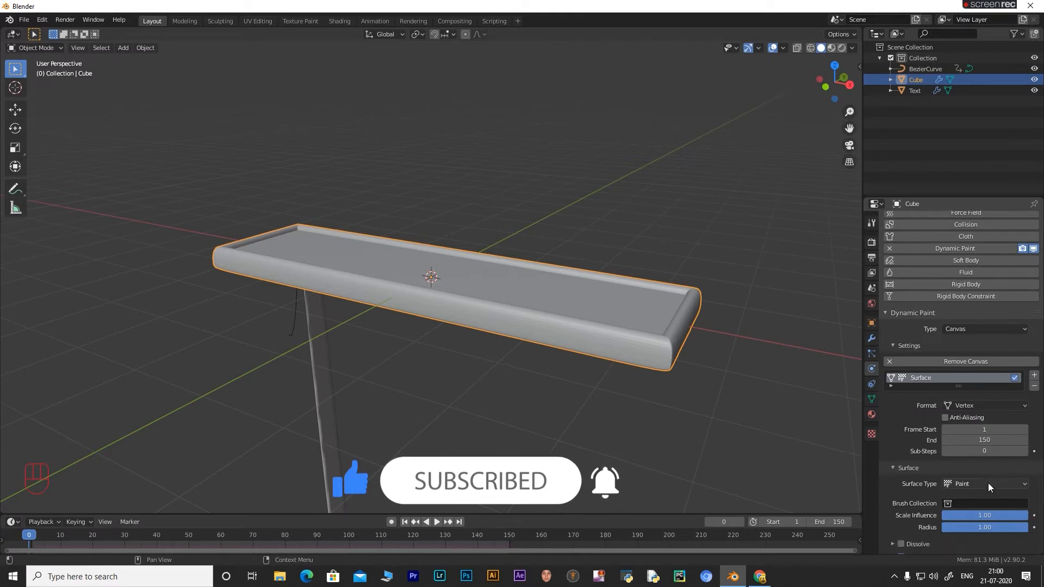
click(987, 483)
click(974, 532)
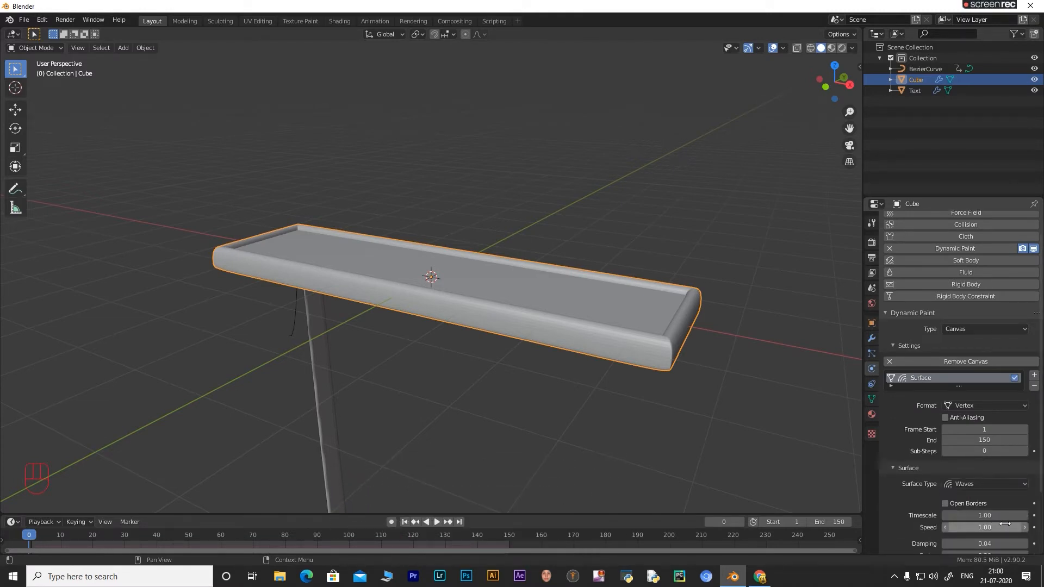
scroll(1000, 492, down, 3)
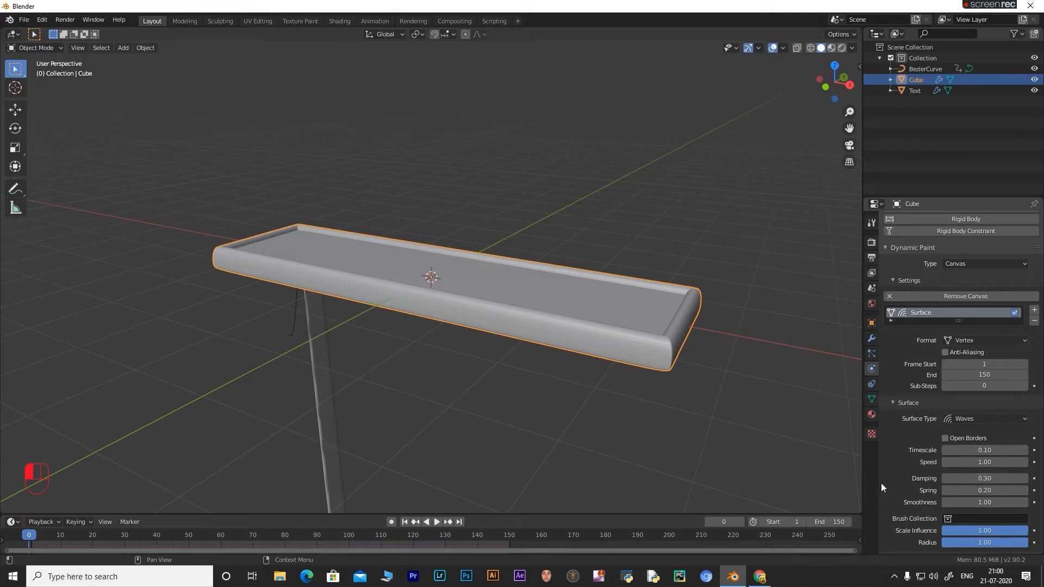
Enable Dynamic Paint on the lettering, add a canvas, and switch its type to Brush to add a brush.
click(325, 377)
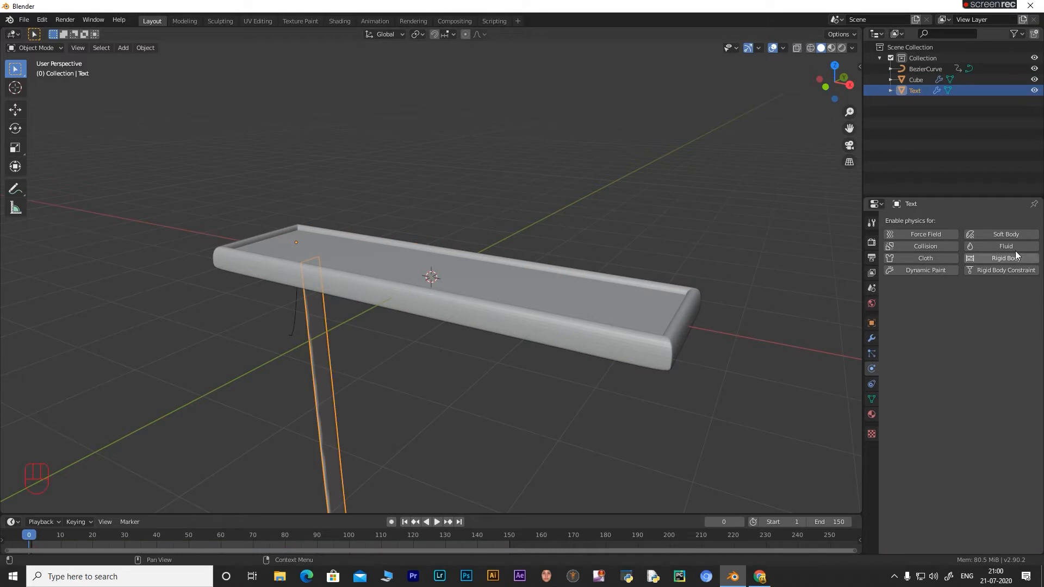
click(937, 270)
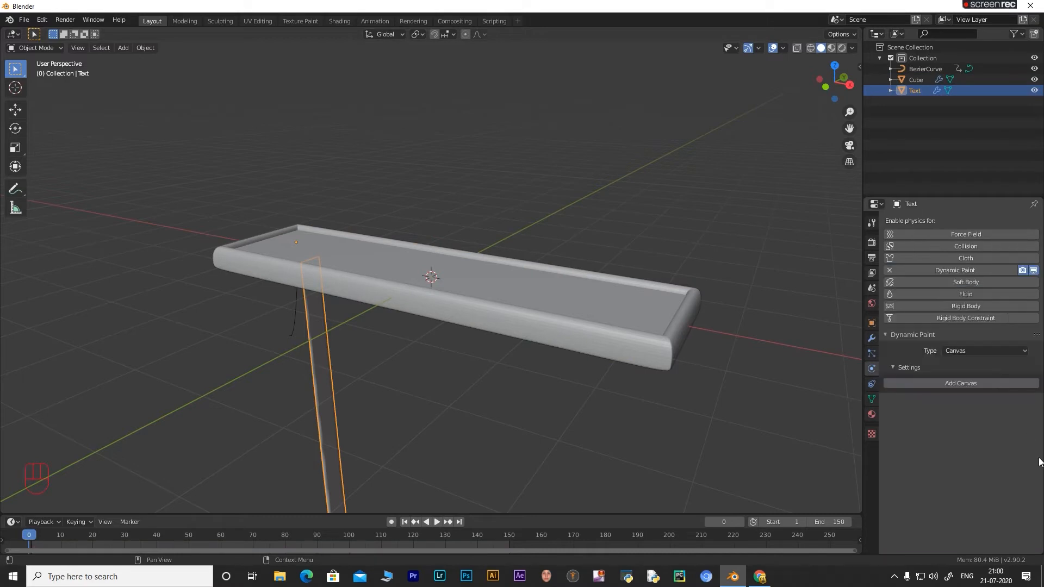
click(987, 383)
scroll(961, 317, down, 1)
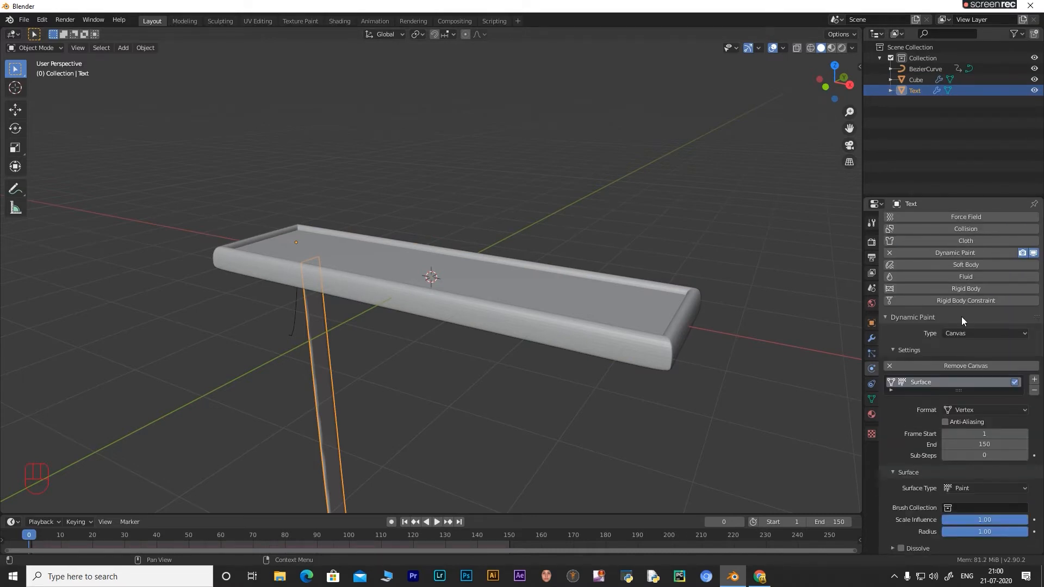
click(965, 334)
click(962, 354)
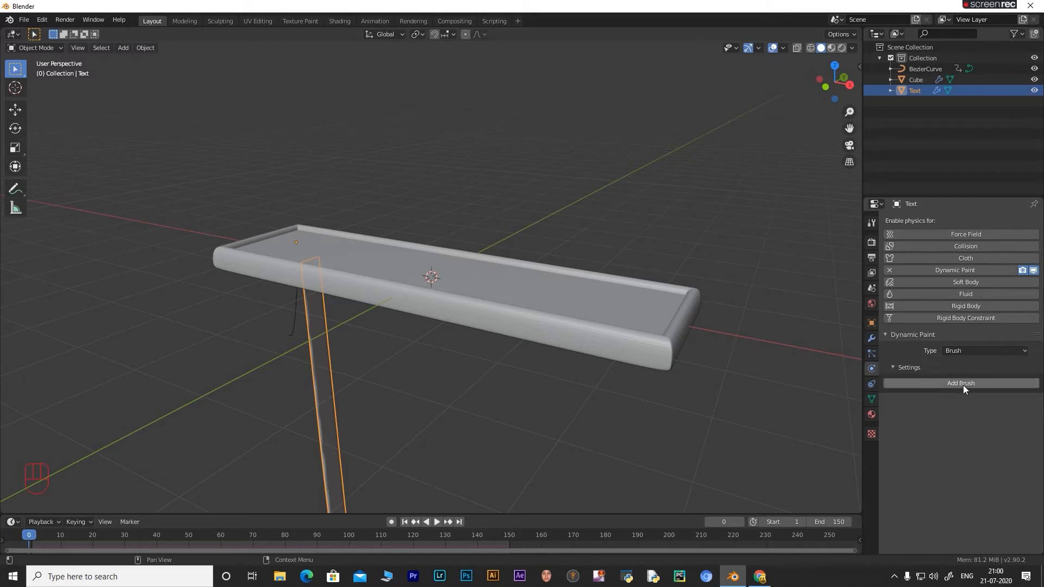
click(956, 383)
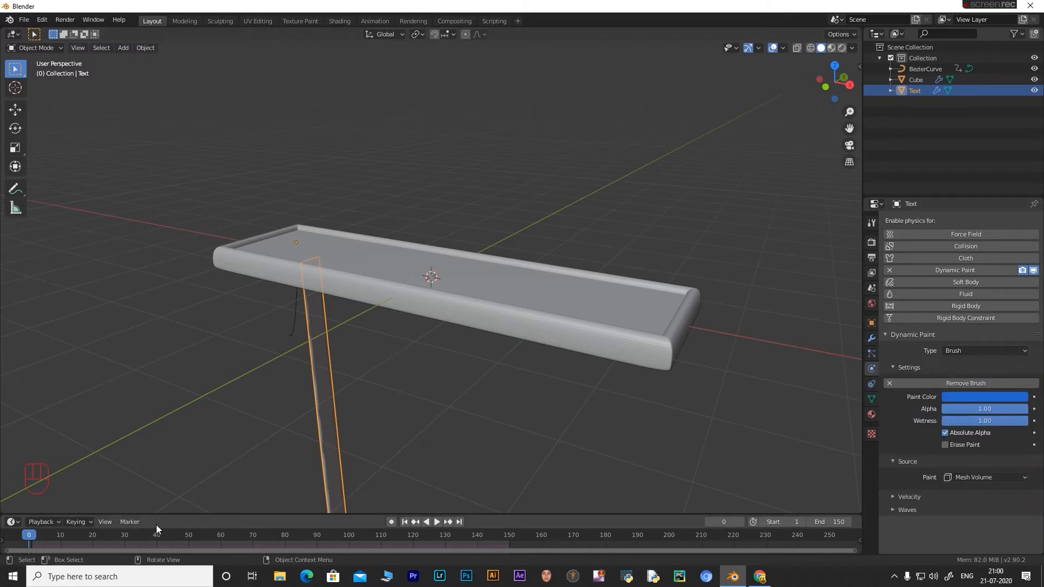
Play the animation briefly to preview how the lettering ripples the tray surface, then stop it.
key(space)
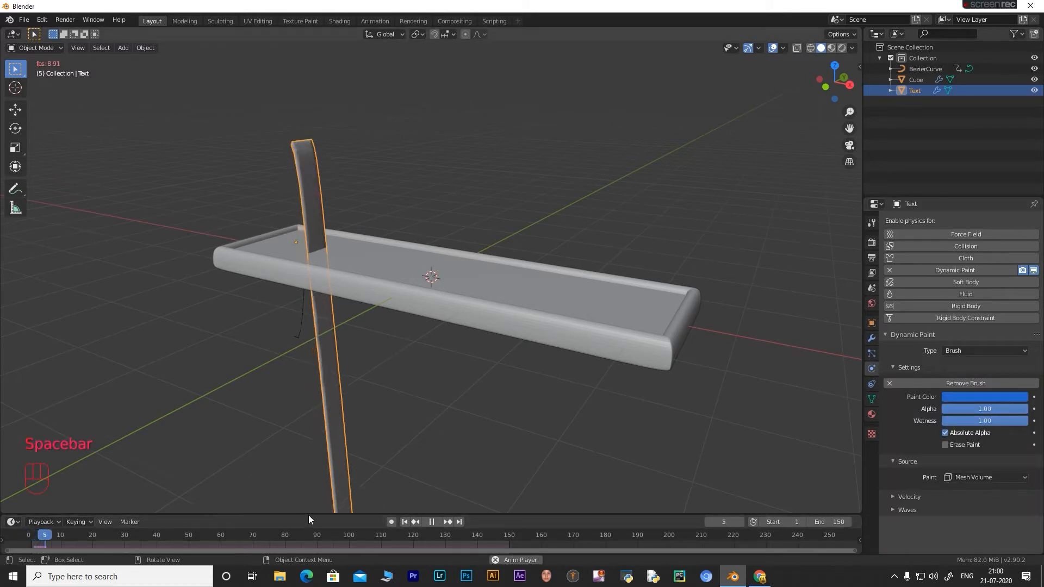
middle_drag(419, 419, 425, 419)
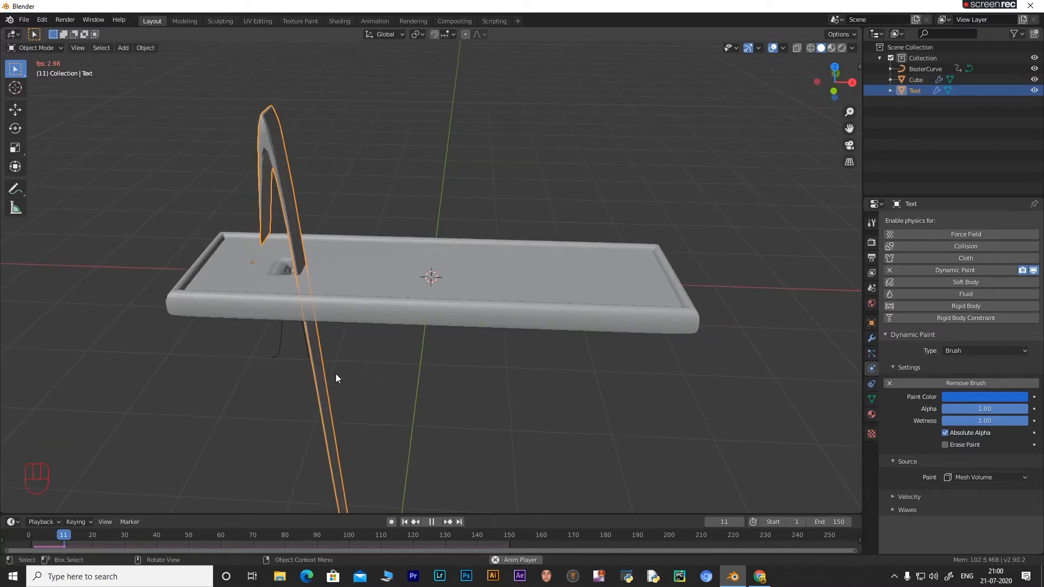
key(space)
Flip the normals of the tray's entire mesh in Edit Mode and return to Object Mode.
click(294, 309)
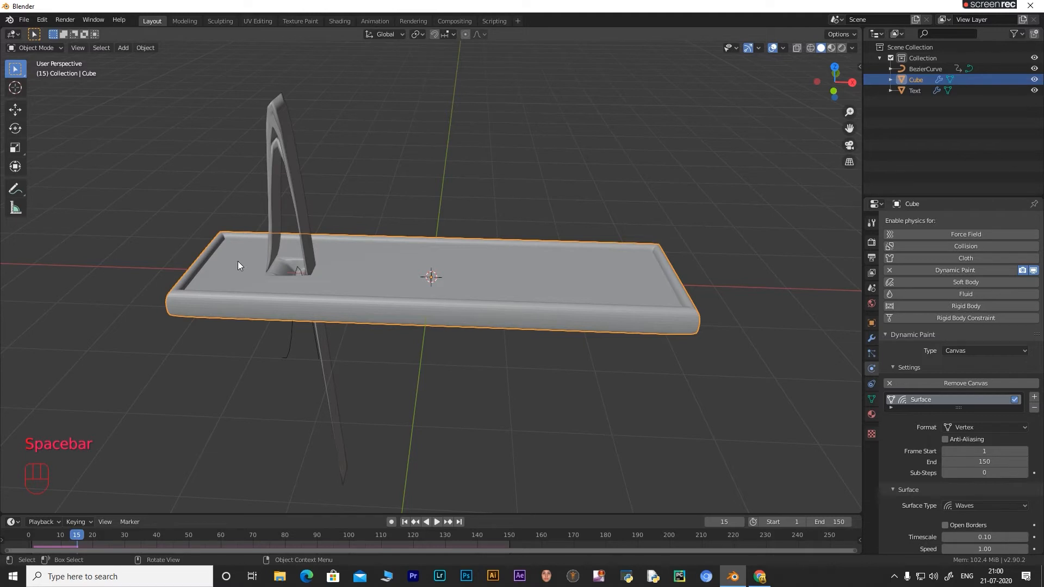
key(Tab)
key(a)
key(a)
key(a)
key(a)
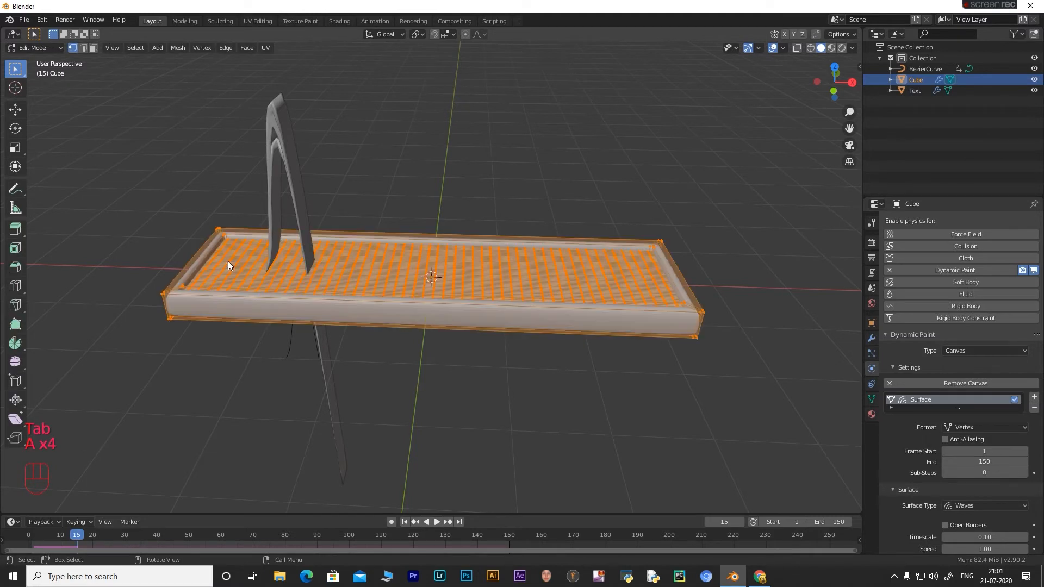
click(175, 49)
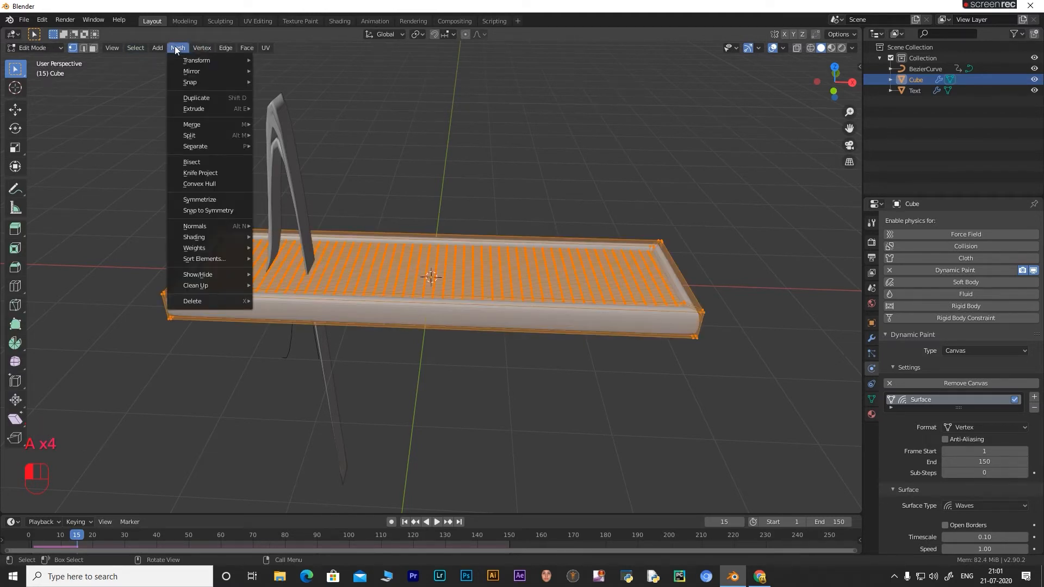
mouse_move(195, 223)
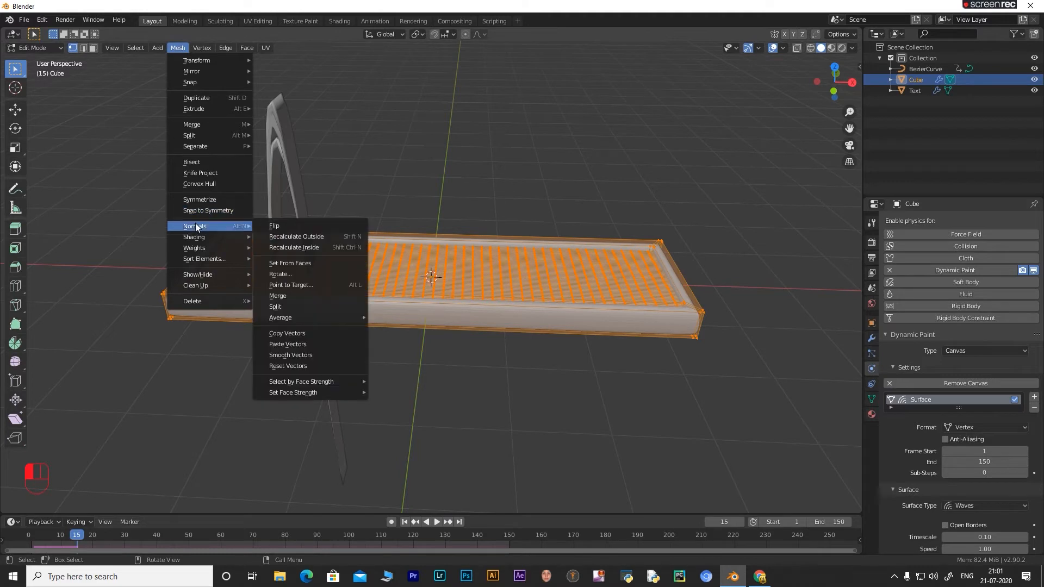
click(295, 225)
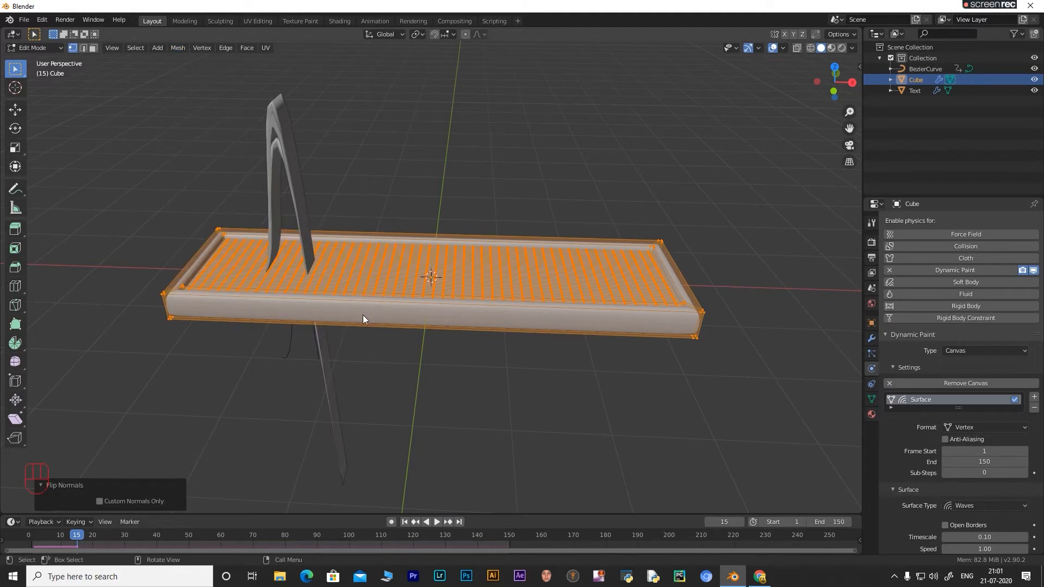
key(Tab)
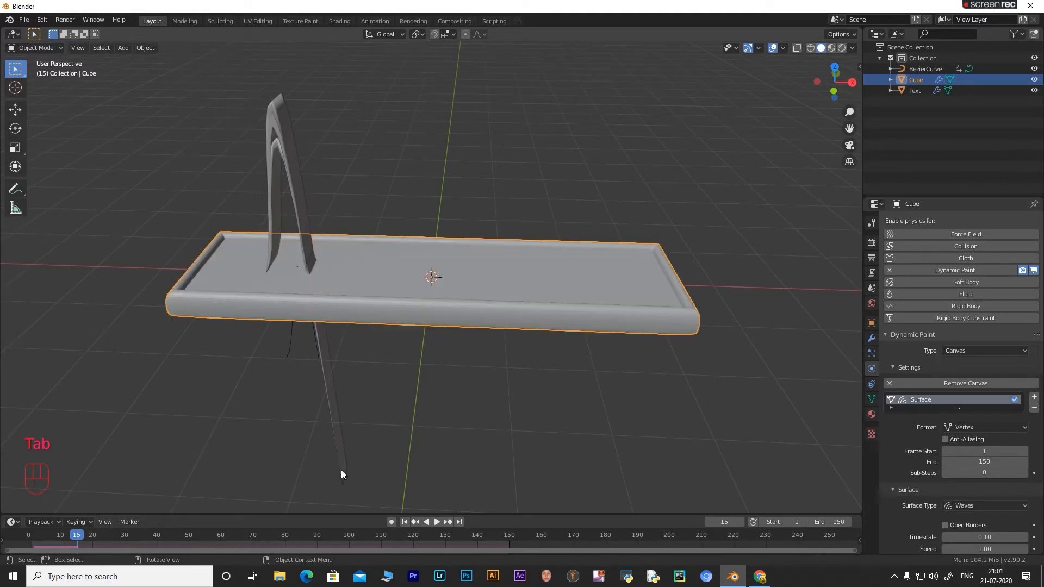
Replay the animation from the start and examine the waves around the emerging letters.
click(406, 523)
key(space)
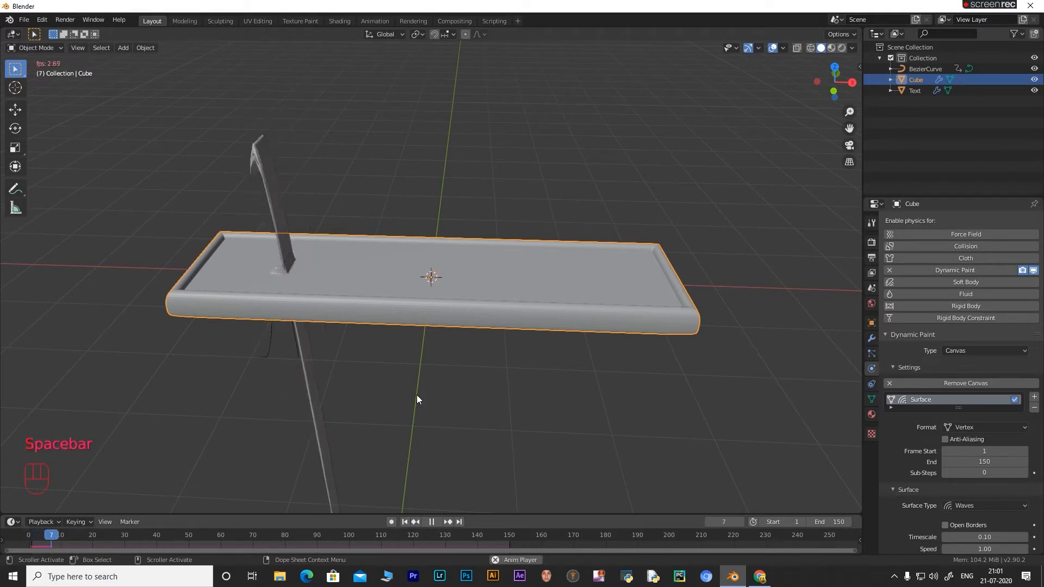
middle_drag(469, 384, 301, 306)
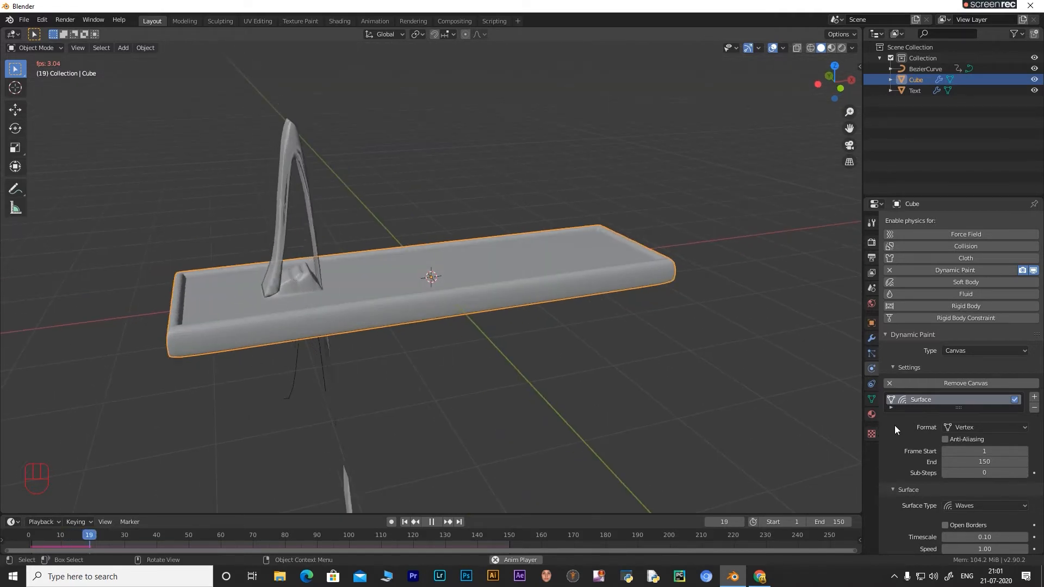
Move the tray's Dynamic Paint modifier above its Subdivision modifier and return the timeline to frame 1.
click(871, 354)
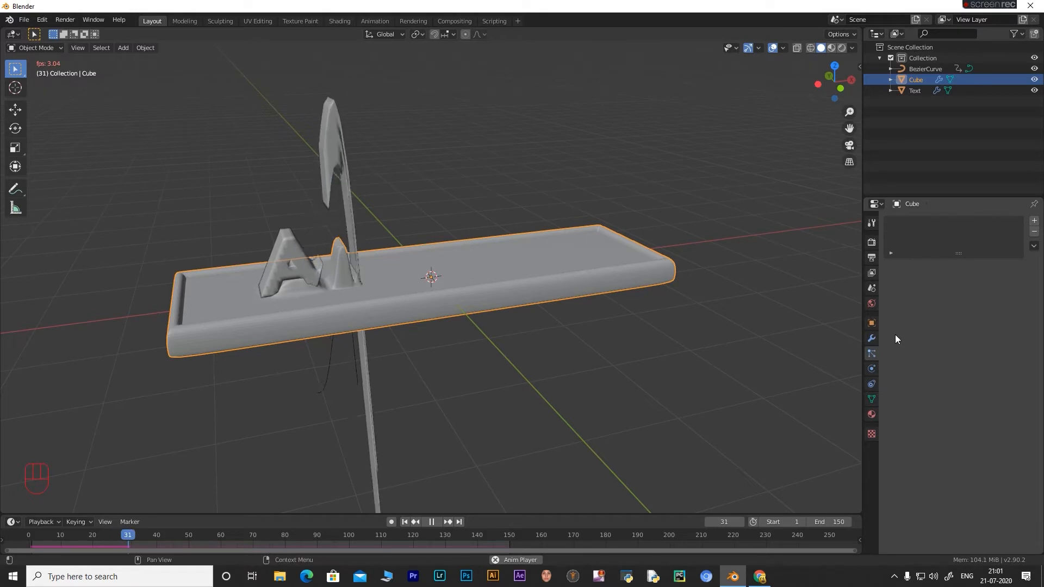
click(871, 339)
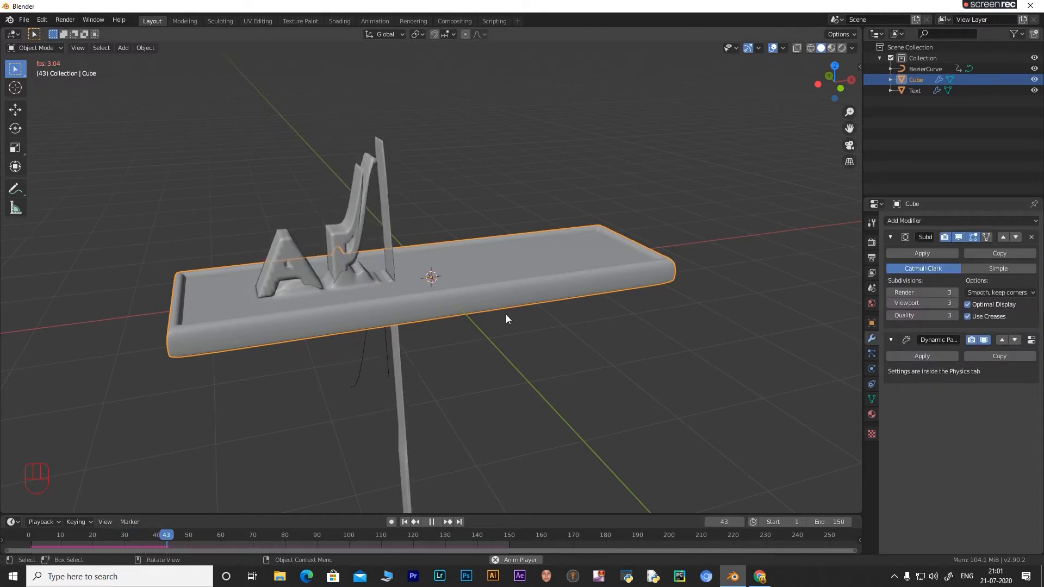
click(1004, 340)
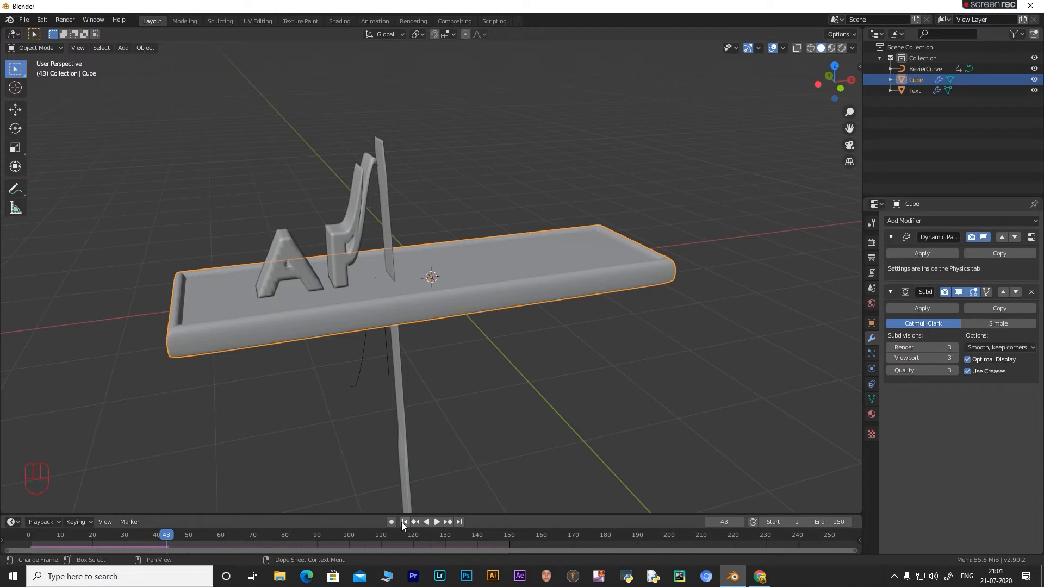
key(shift+Left)
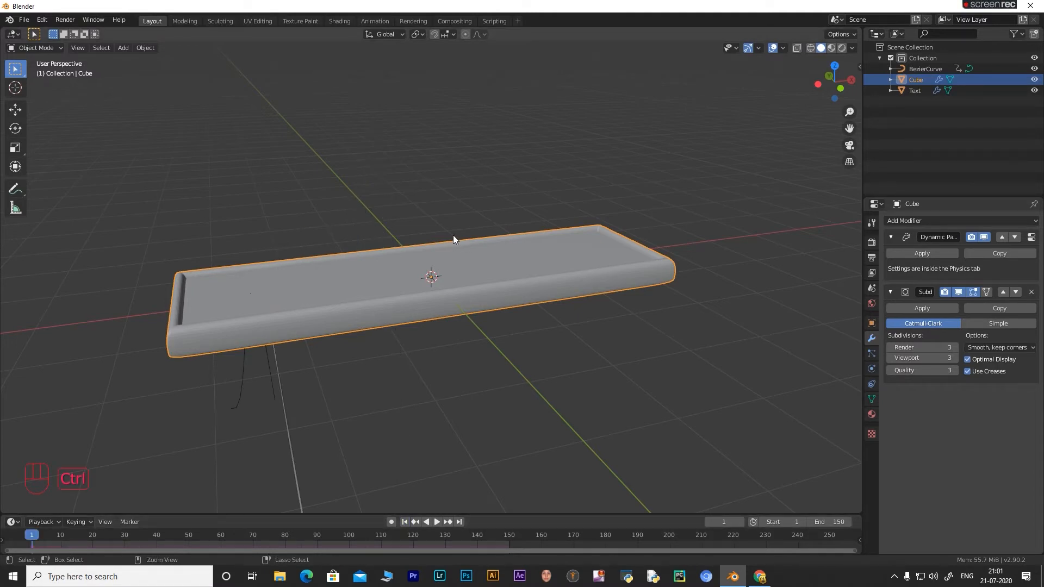
Save the project to the Desktop as CHOCOLATE1.blend.
key(ctrl+s)
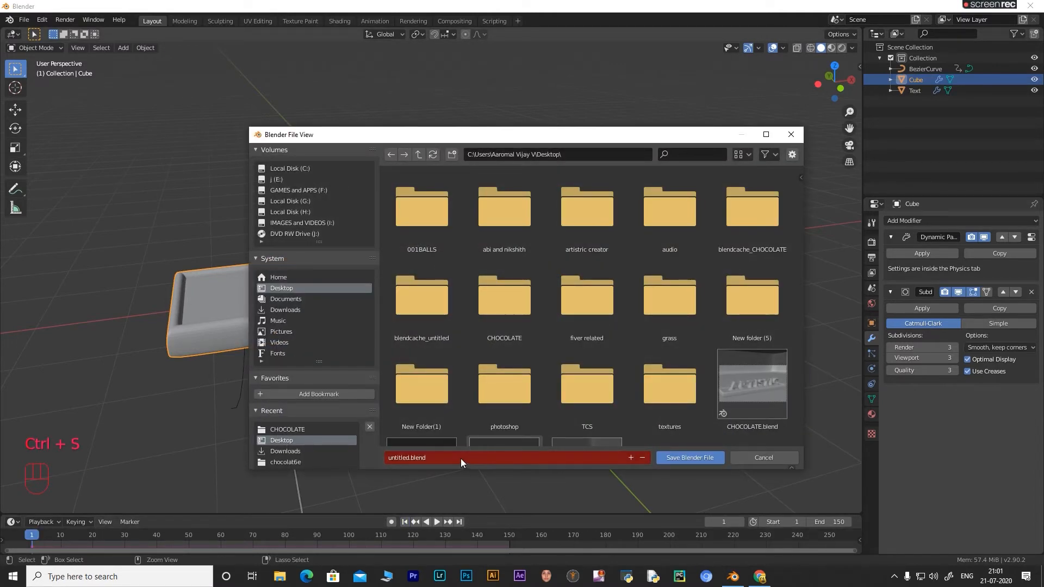
key(t)
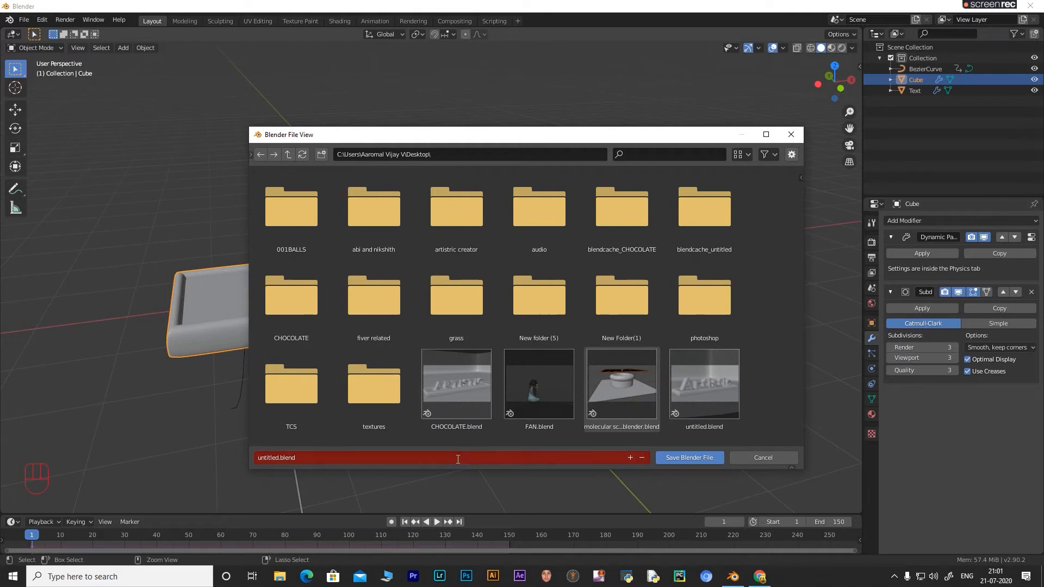
click(459, 458)
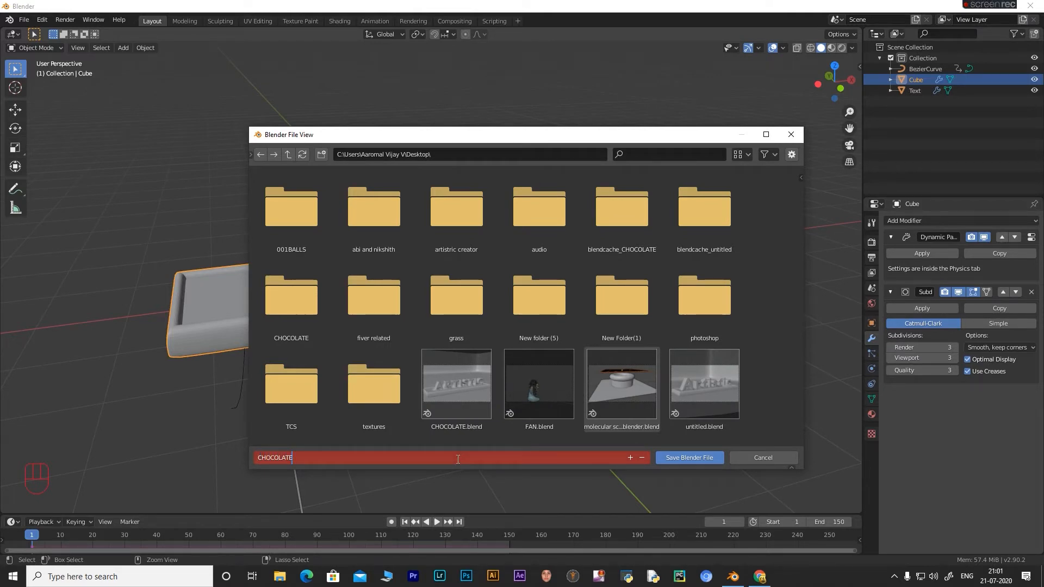
click(683, 461)
click(684, 462)
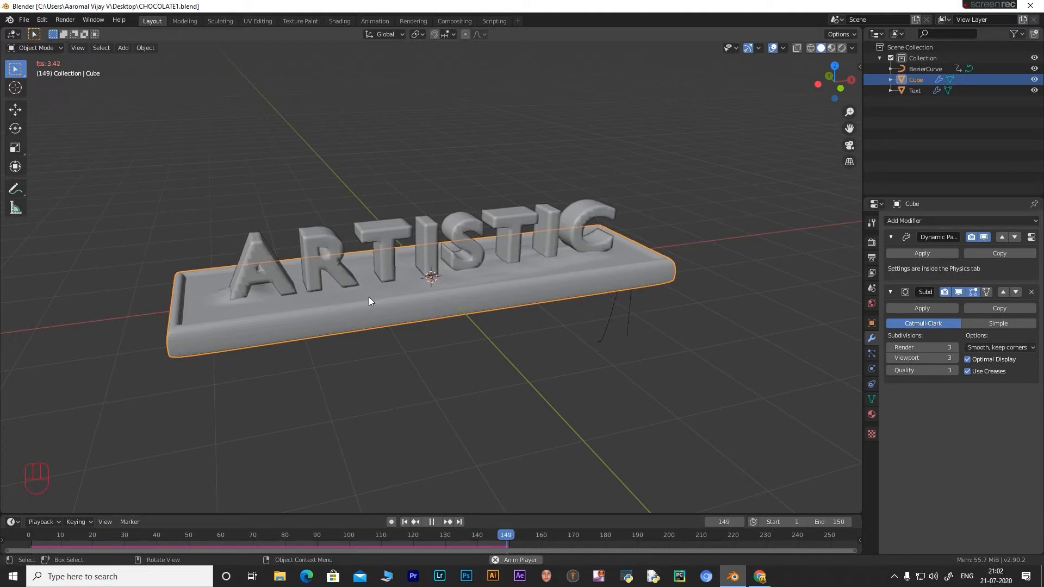
Stop playback and, in front view with X-ray on, select the tray's linked inner surface and raise it slightly along Z.
key(space)
key(KP_1)
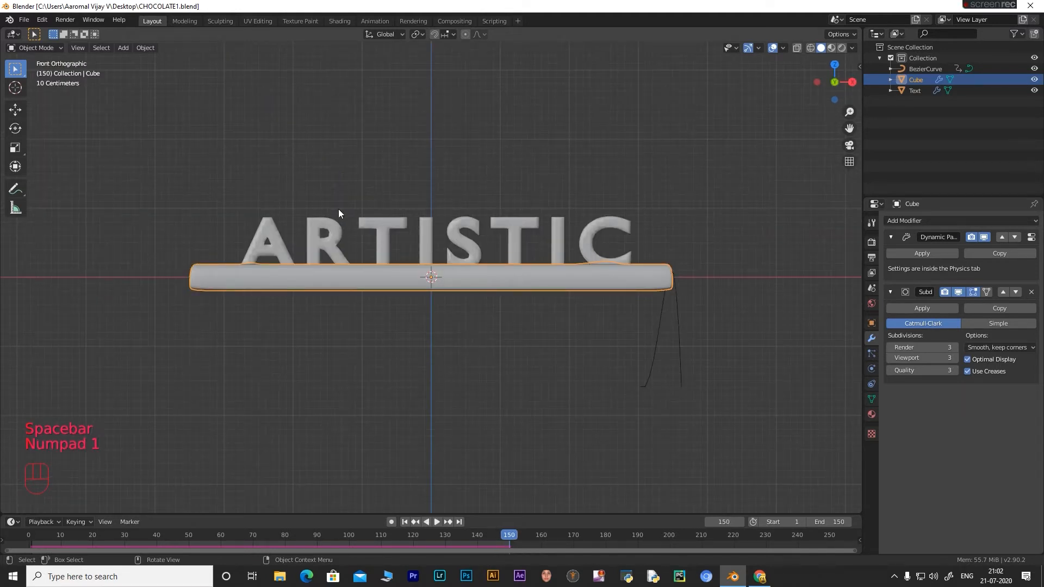
scroll(341, 212, up, 4)
key(Tab)
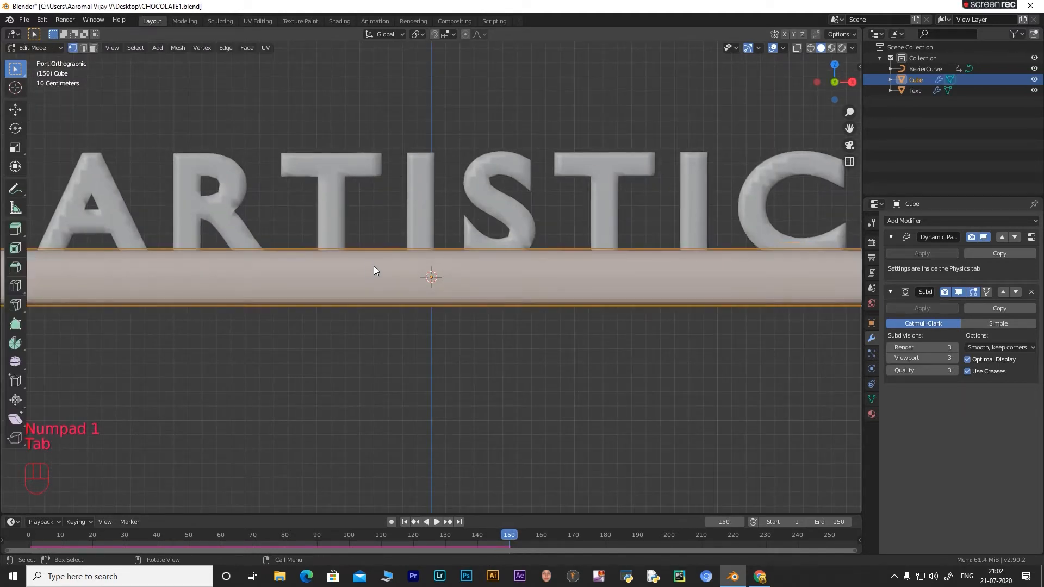
click(797, 47)
scroll(351, 252, up, 7)
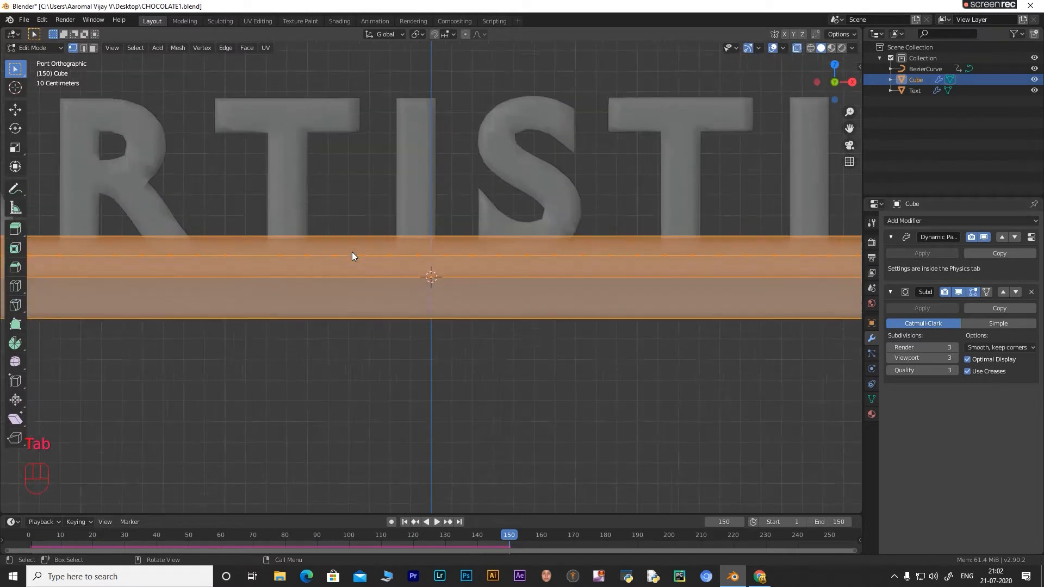
click(364, 224)
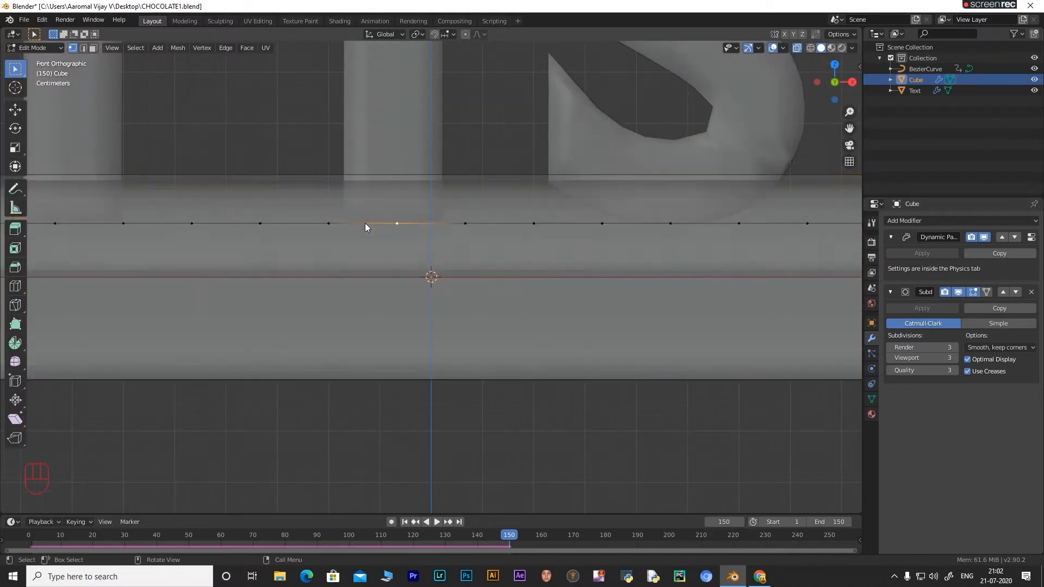
key(l)
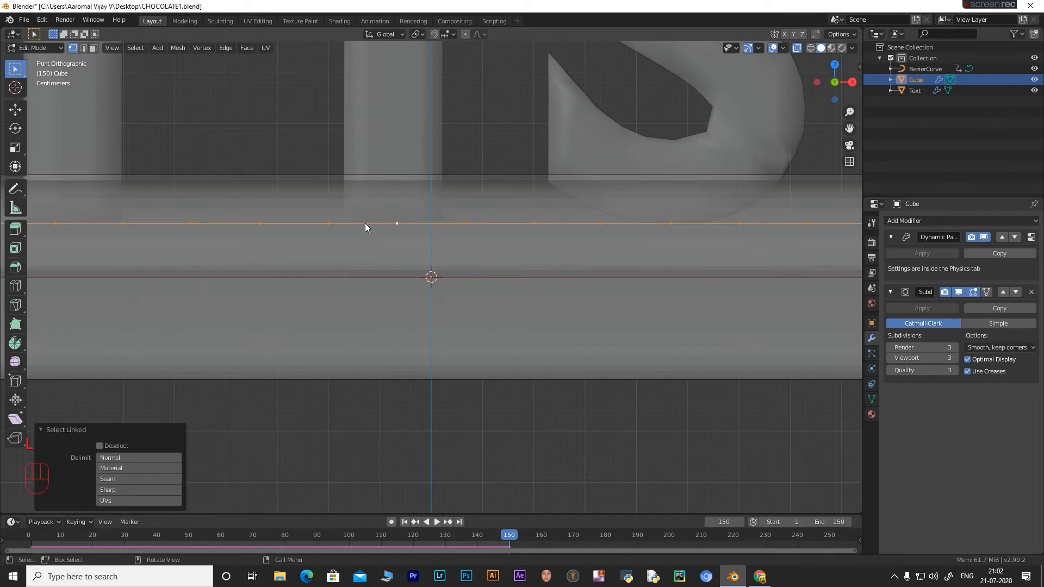
key(g)
key(z)
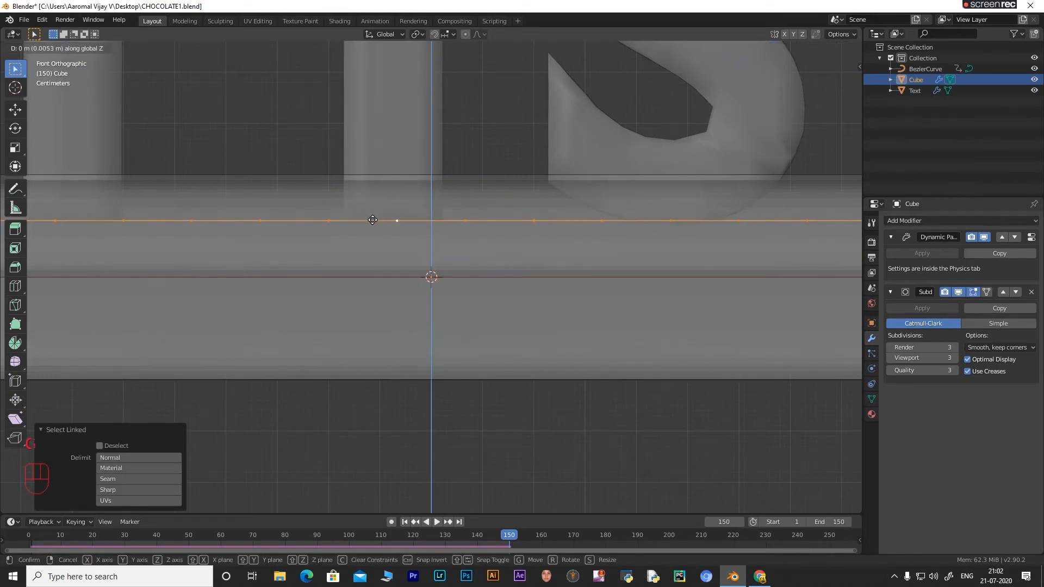
click(389, 216)
scroll(493, 135, down, 3)
middle_drag(494, 135, 514, 185)
key(Tab)
scroll(500, 199, down, 4)
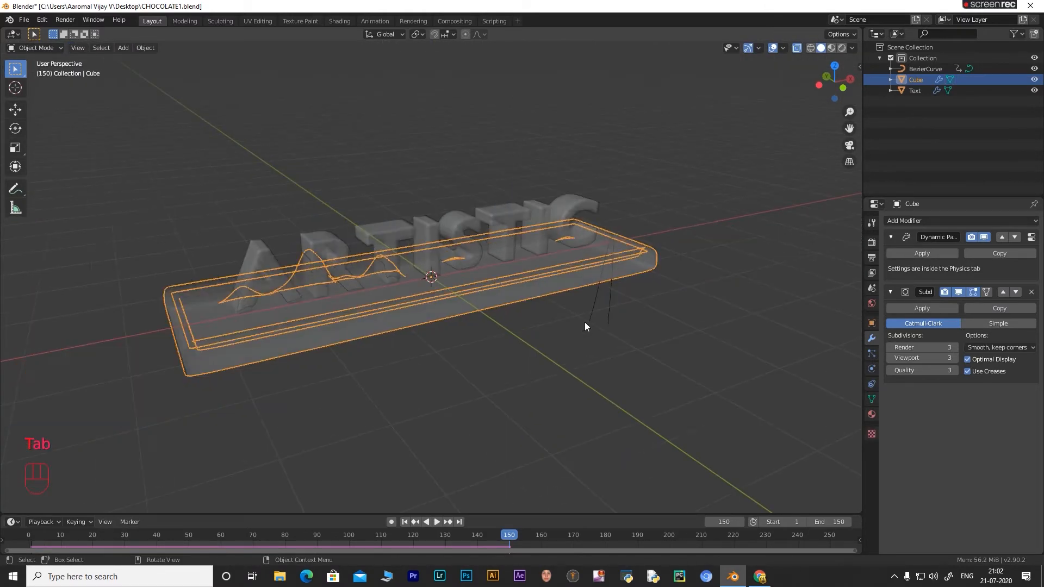
Select the Bezier curve and turn off X-ray display.
click(585, 322)
middle_drag(421, 285, 459, 271)
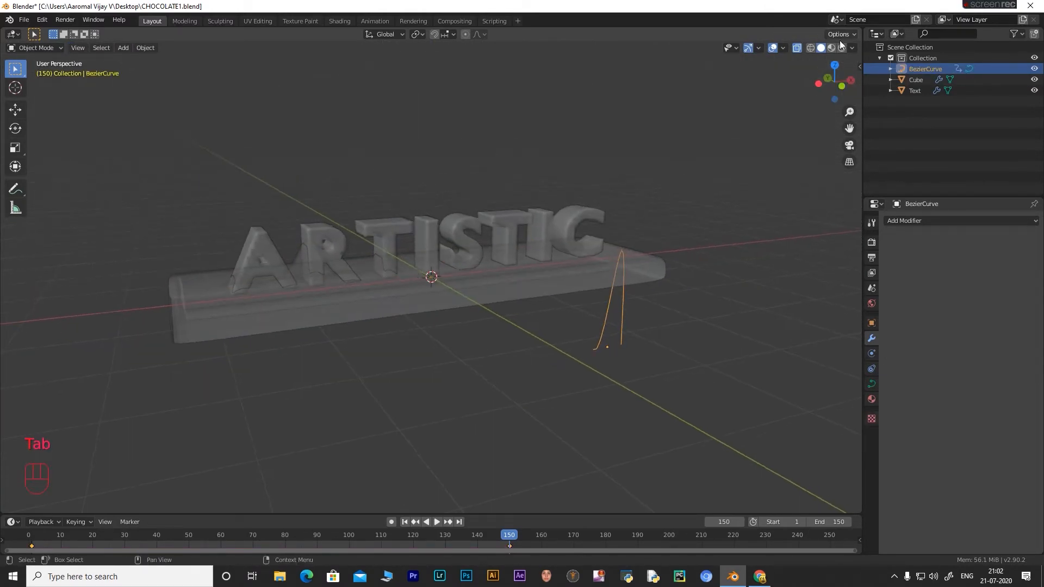
click(796, 48)
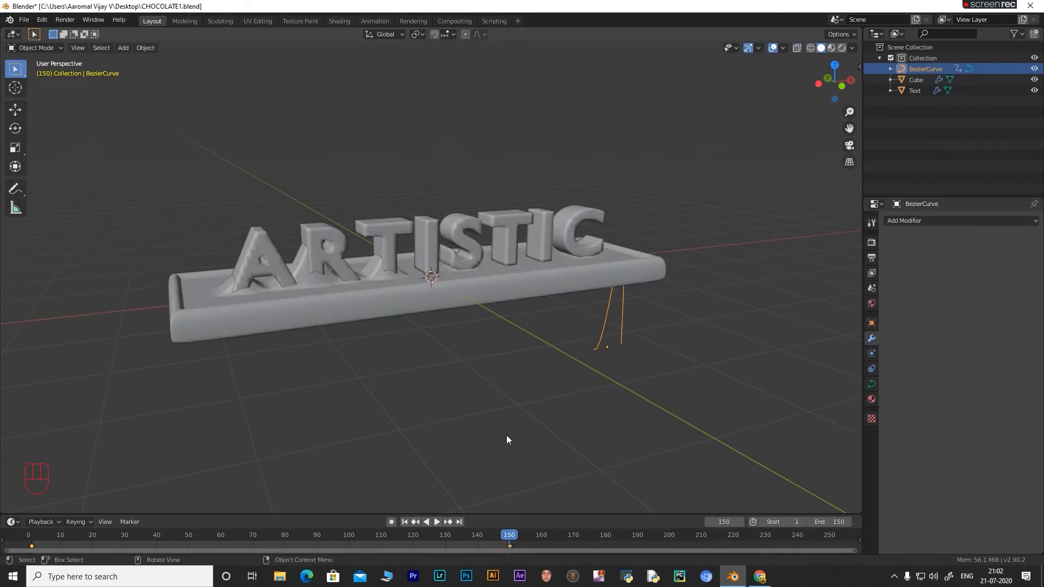
Replay the animation from the start with the raised inner surface, stop it, and save the file.
click(404, 522)
key(space)
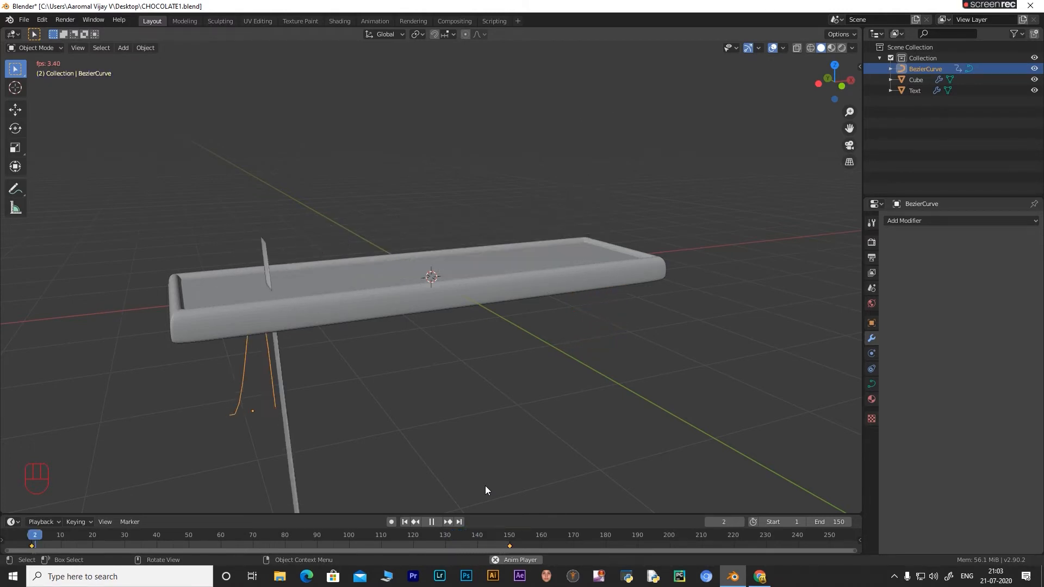
key(space)
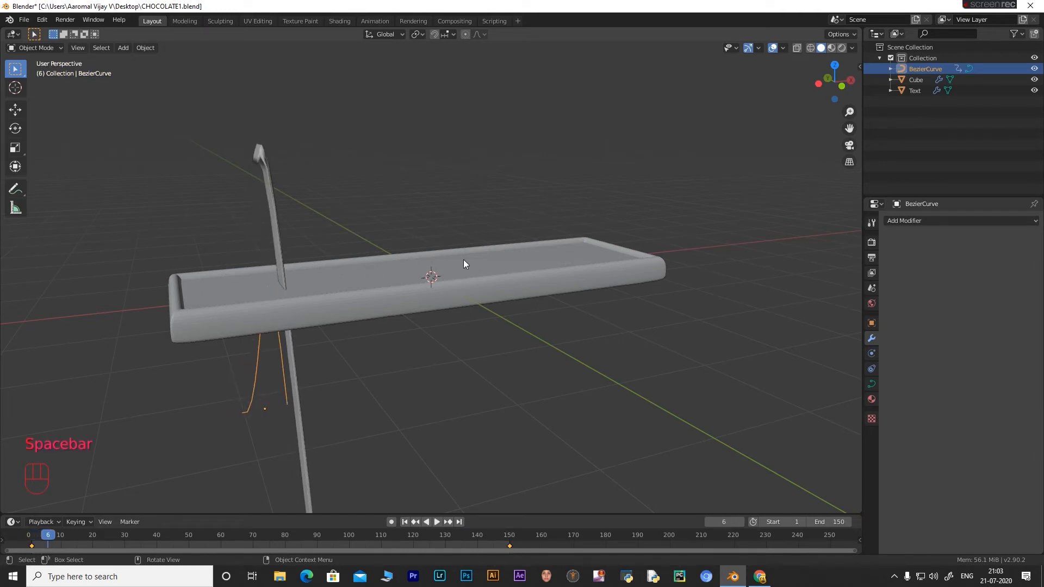
key(ctrl+s)
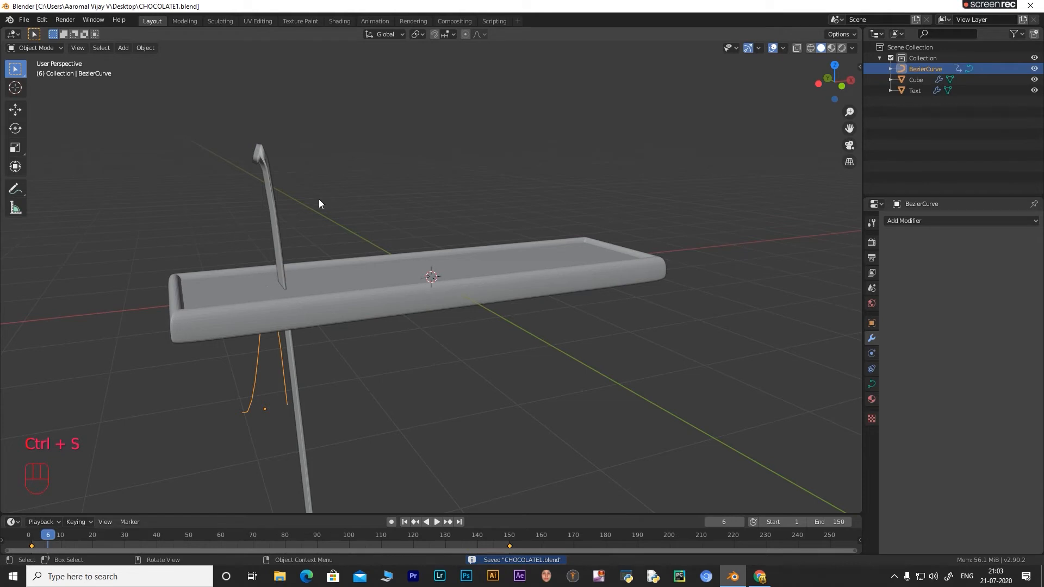
Add a mesh plane and lower it about 0.176 m along Z to the underside of the tray.
mouse_move(439, 282)
middle_down()
mouse_move(431, 295)
mouse_move(453, 293)
middle_up()
key(shift+a)
mouse_move(455, 259)
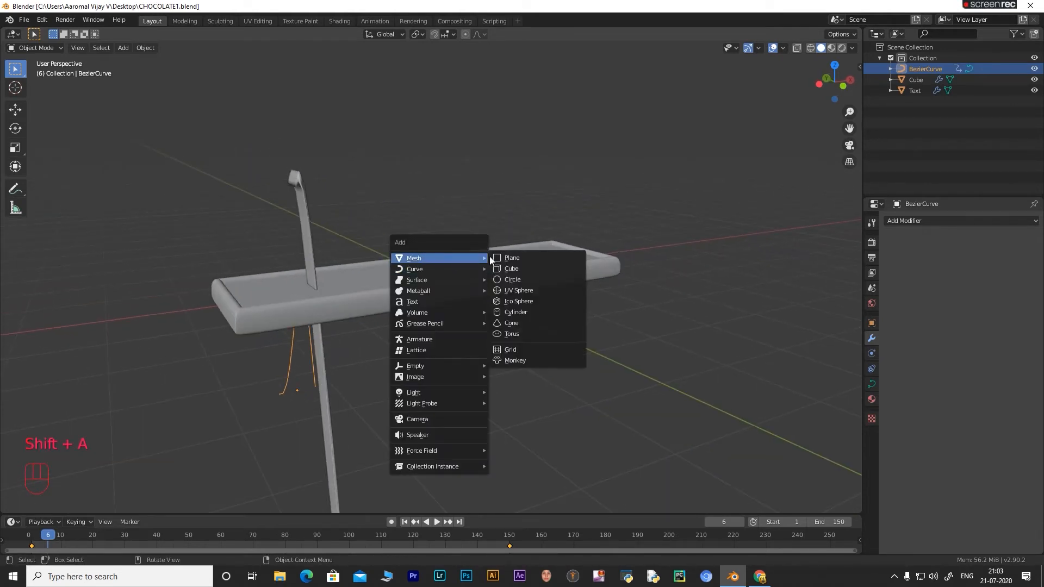
click(496, 259)
key(g)
key(z)
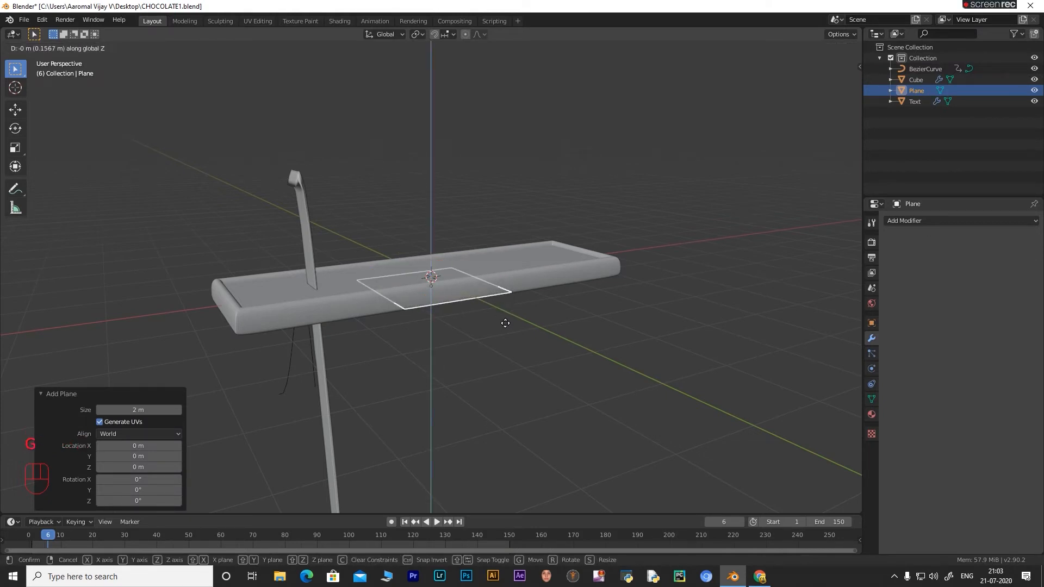
click(505, 325)
Scale the plane up about 19.5 times to form a large floor beneath the tray.
key(KP_1)
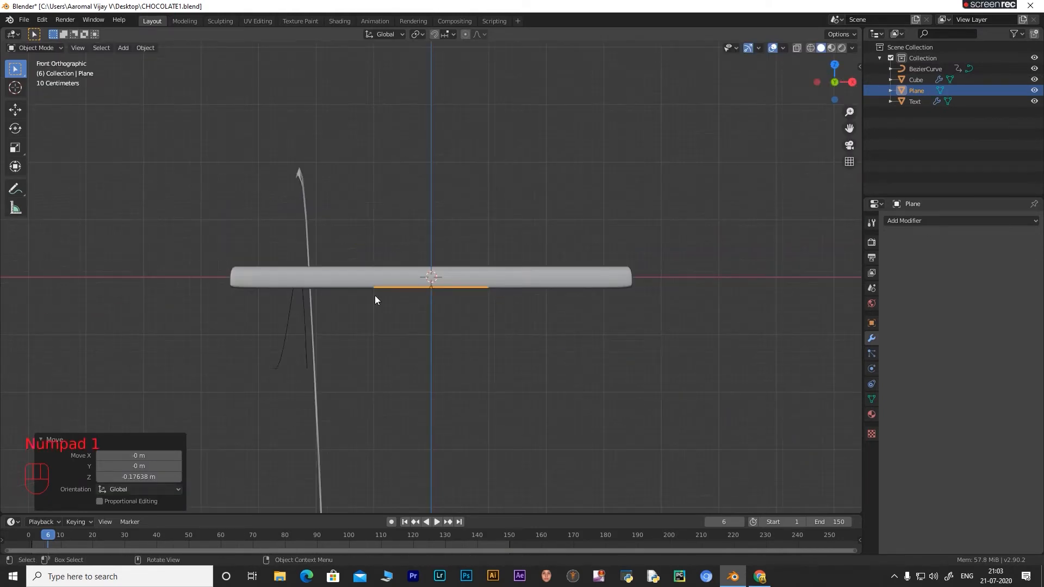
key(s)
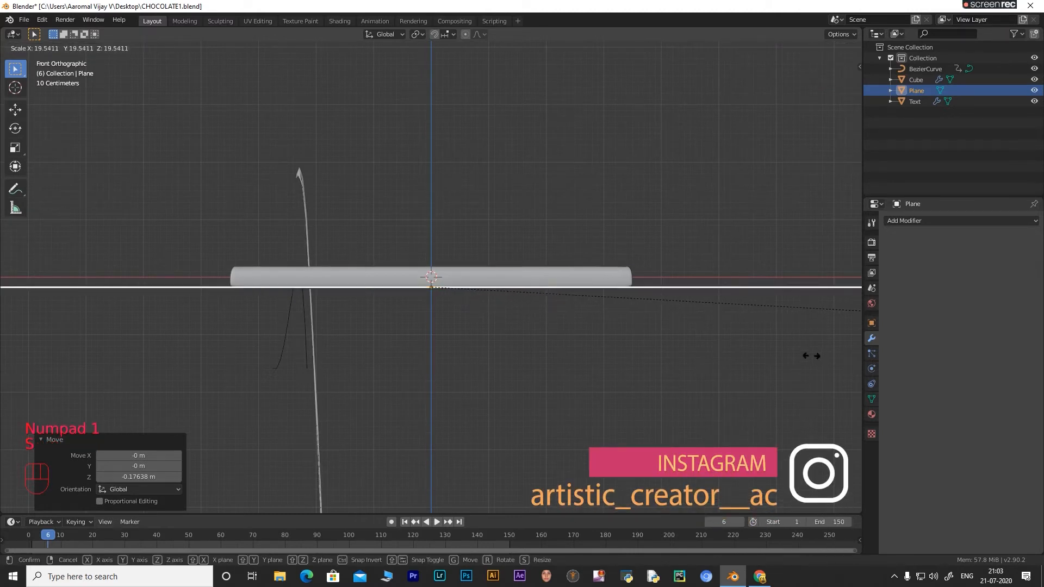
click(750, 343)
key(KP_1)
middle_drag(680, 310, 551, 283)
scroll(550, 279, down, 7)
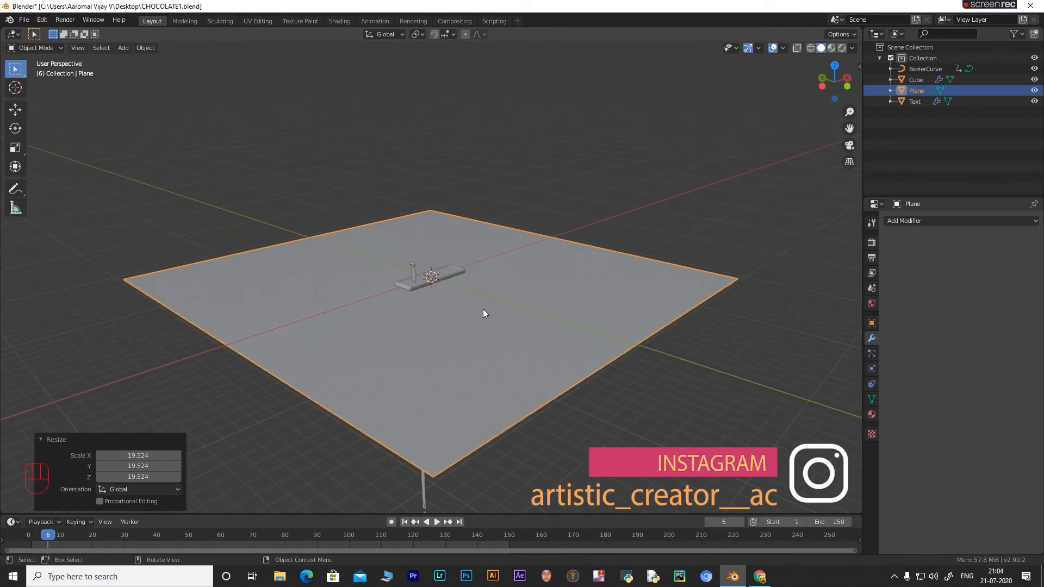
Move the floor plane within the horizontal plane by about 10.74 m in X and 12.62 m in Y.
key(g)
key(shift+z)
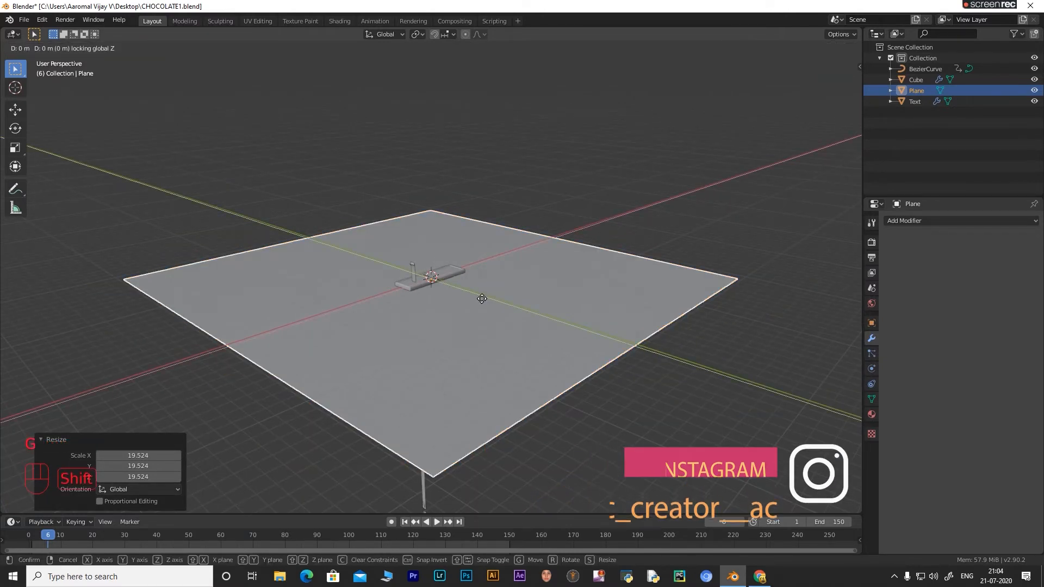
click(471, 262)
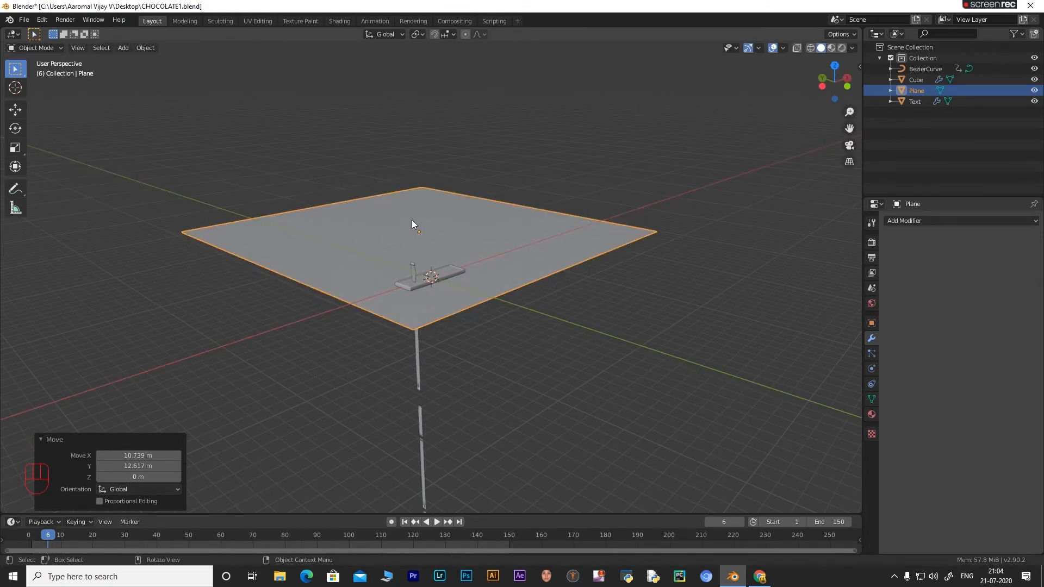
In Edit Mode, extrude the floor's two back edges upward about 14.9 m to form two backdrop walls.
key(Tab)
click(179, 179)
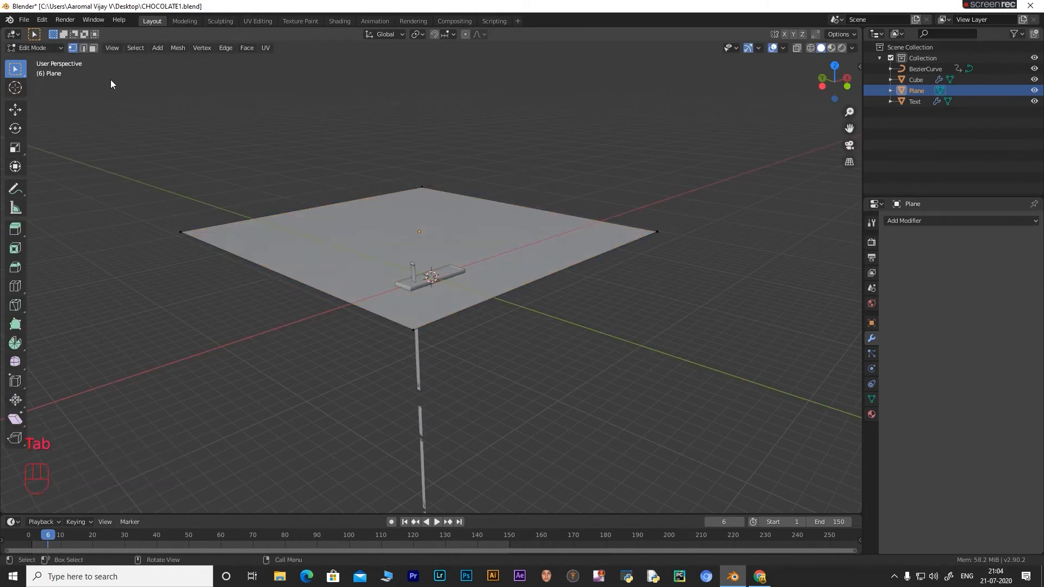
key(2)
click(83, 48)
click(372, 189)
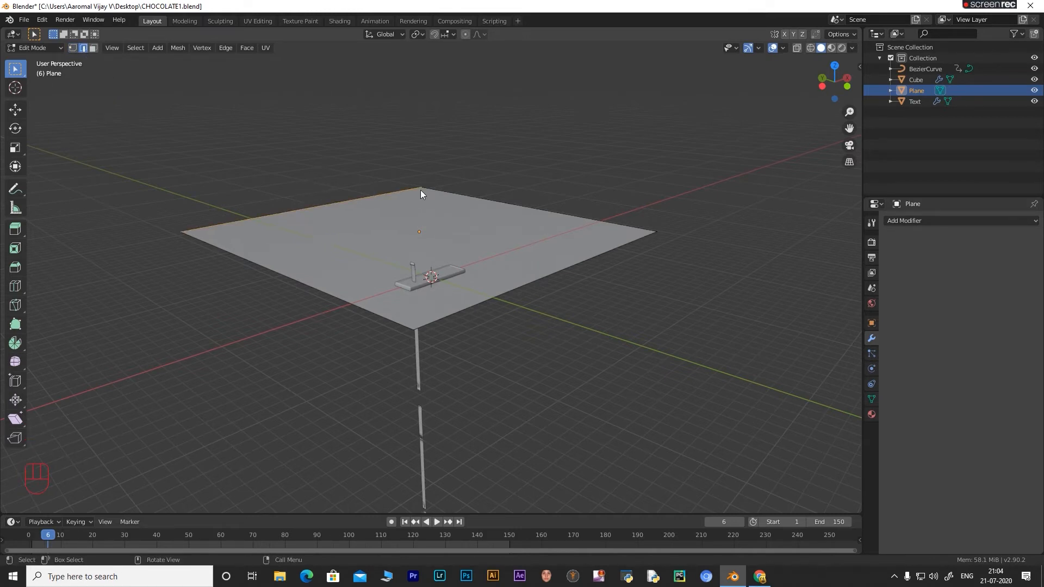
shift+click(555, 216)
key(e)
click(551, 133)
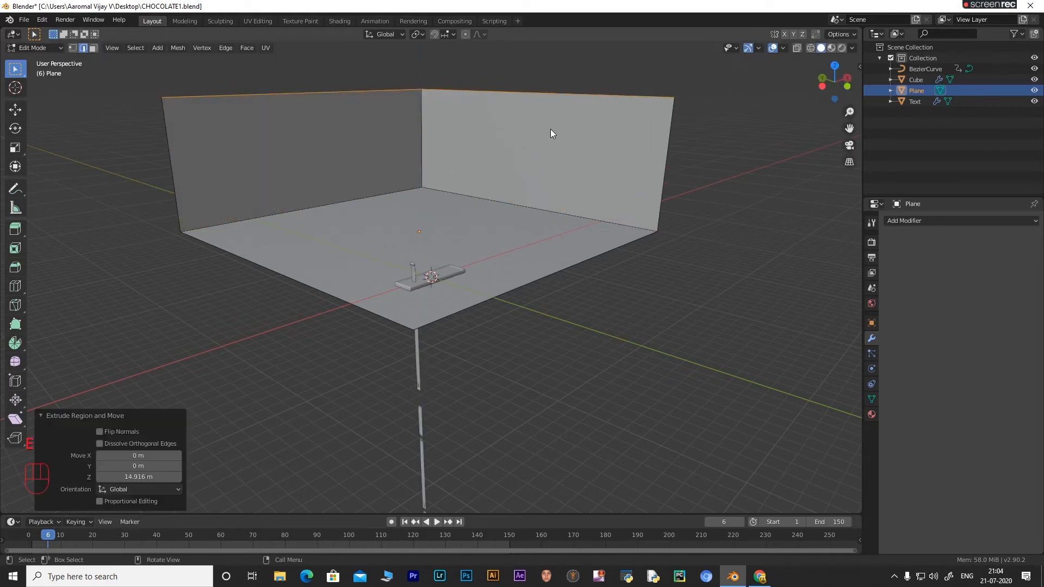
Add one loop cut through each wall and the floor near the back corner, slid to factors of about -0.66 and -0.645.
key(ctrl+r)
drag(396, 174, 498, 138)
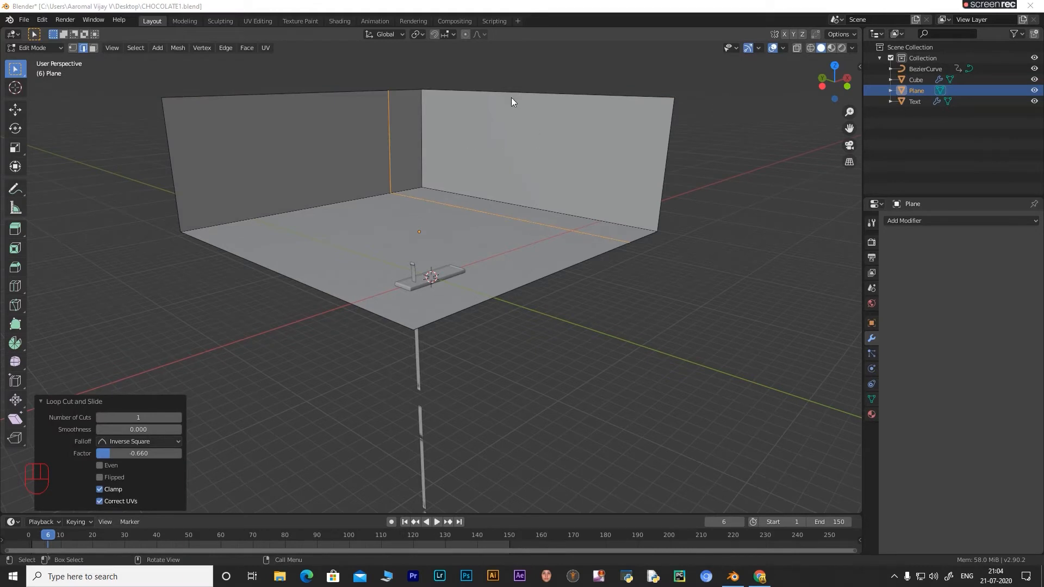
click(171, 285)
key(ctrl+r)
drag(508, 108, 426, 118)
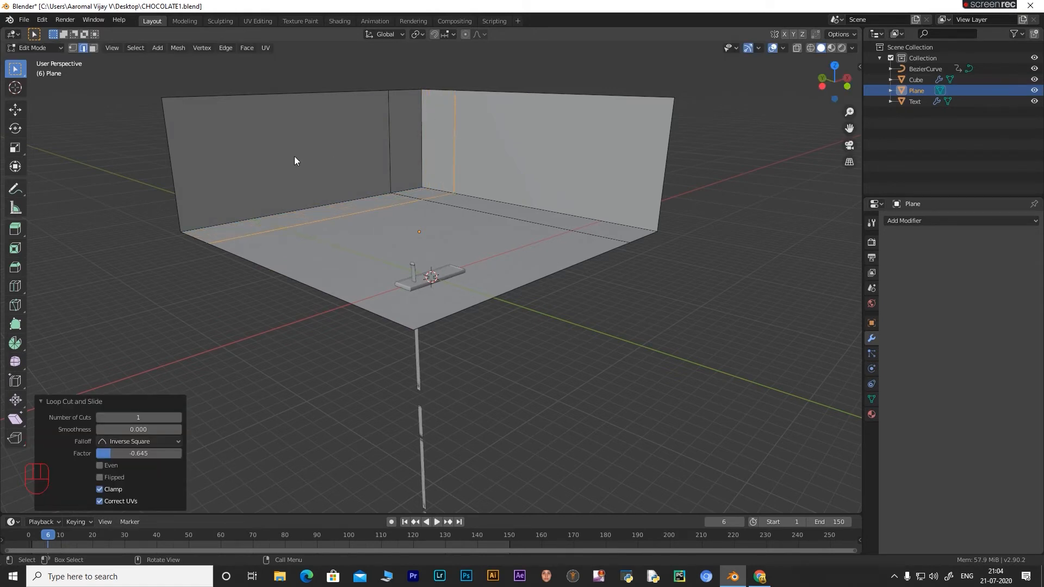
Add a horizontal loop cut around both walls just above the floor, and return to Object Mode.
key(ctrl+r)
drag(157, 152, 171, 188)
click(642, 291)
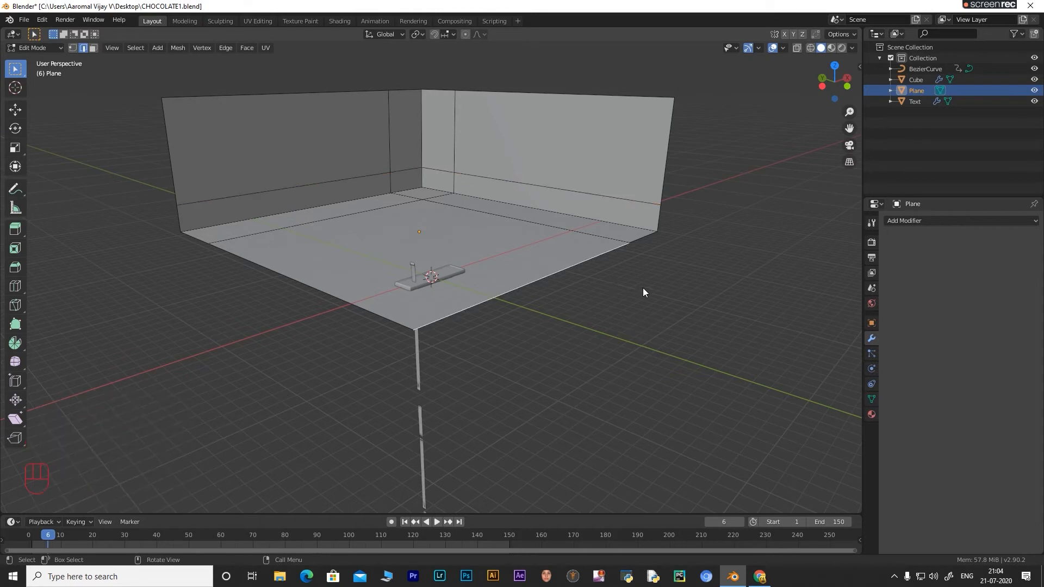
key(Tab)
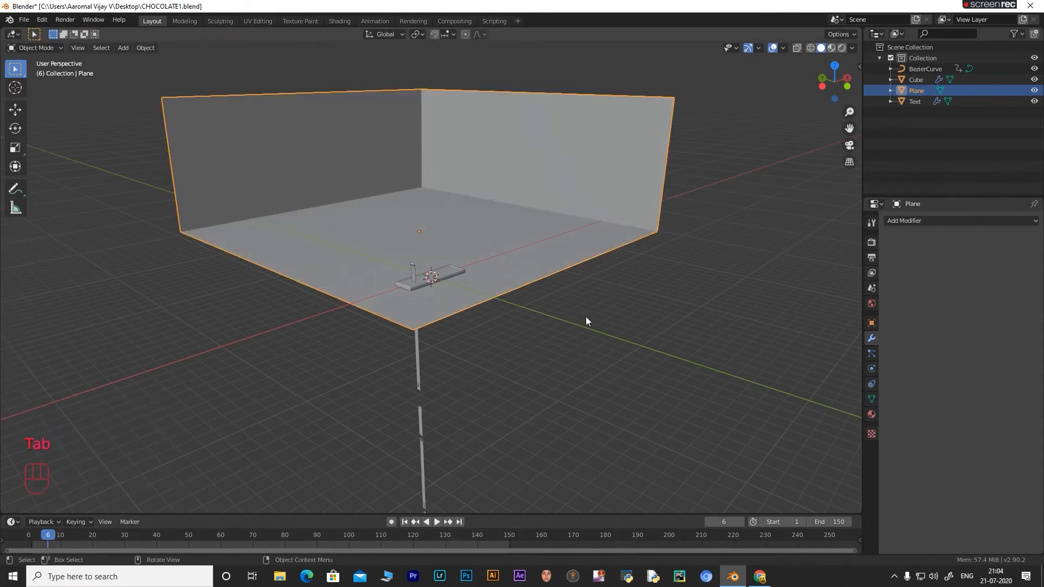
Add a Subdivision Surface modifier to the backdrop with 2 viewport subdivisions.
click(903, 222)
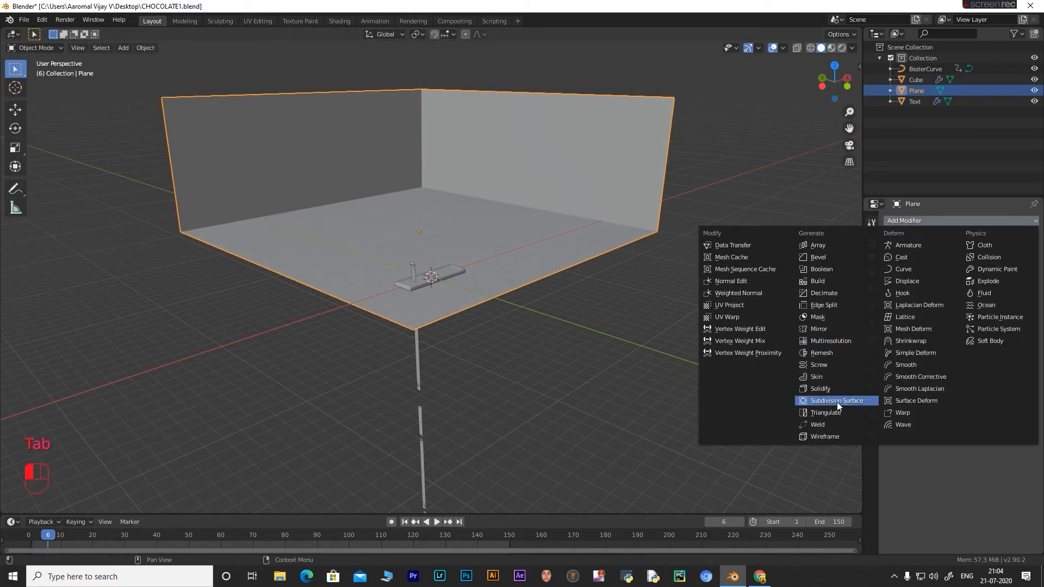
click(837, 404)
click(954, 303)
Shade the backdrop smooth, enable Auto Smooth at 30° in its normals settings, and deselect it.
right_click(541, 204)
click(514, 204)
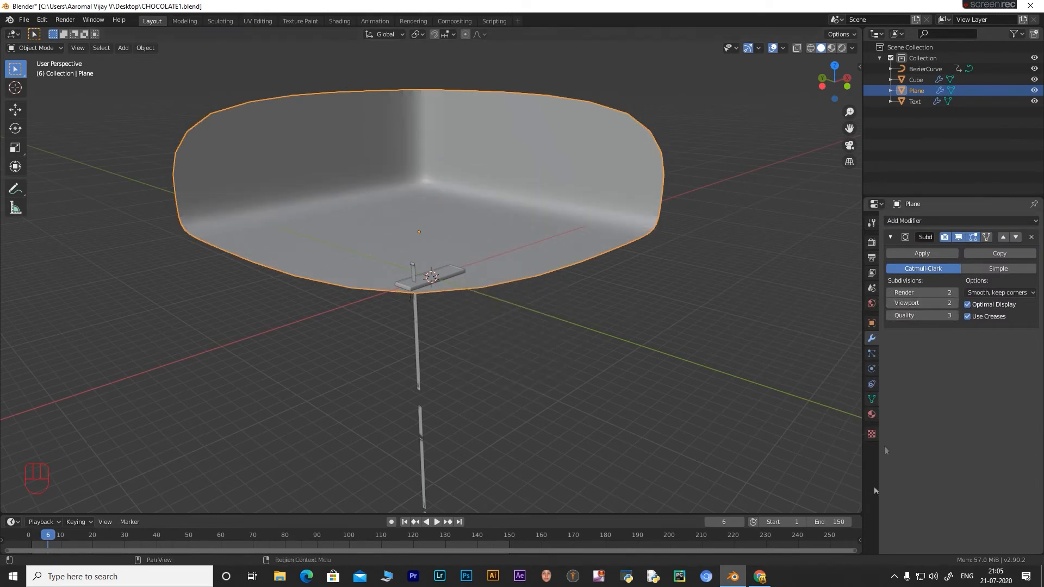
click(871, 399)
click(944, 423)
click(634, 305)
Go to frame 150, frame the risen lettering with the tray, and add a camera aligned to this view.
middle_drag(435, 190, 424, 197)
middle_drag(386, 297, 382, 286)
scroll(384, 286, up, 10)
middle_drag(451, 274, 445, 273)
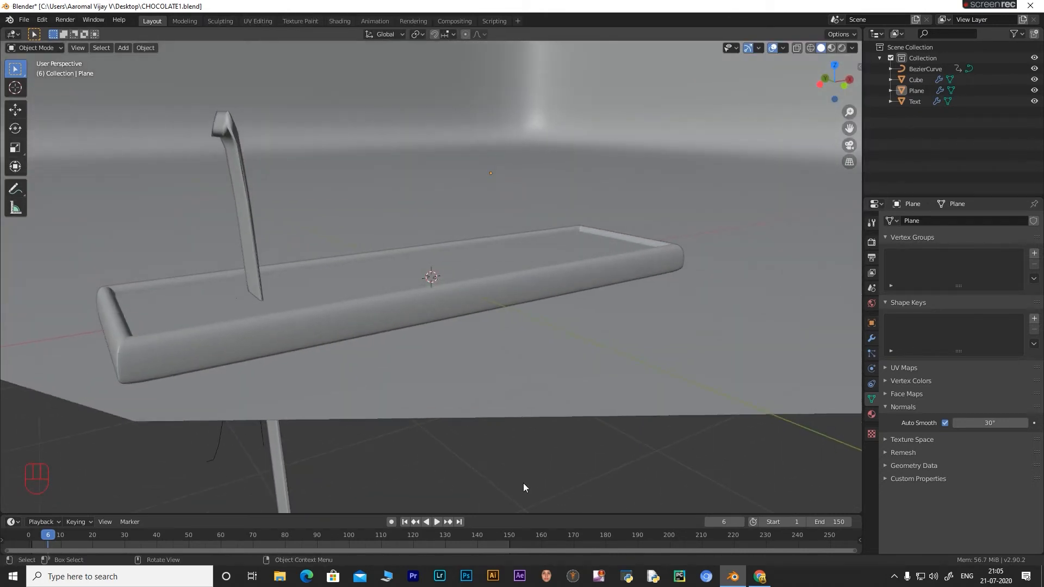
click(459, 522)
mouse_move(541, 418)
middle_down()
mouse_move(547, 406)
mouse_move(529, 406)
mouse_move(549, 407)
mouse_move(541, 399)
middle_up()
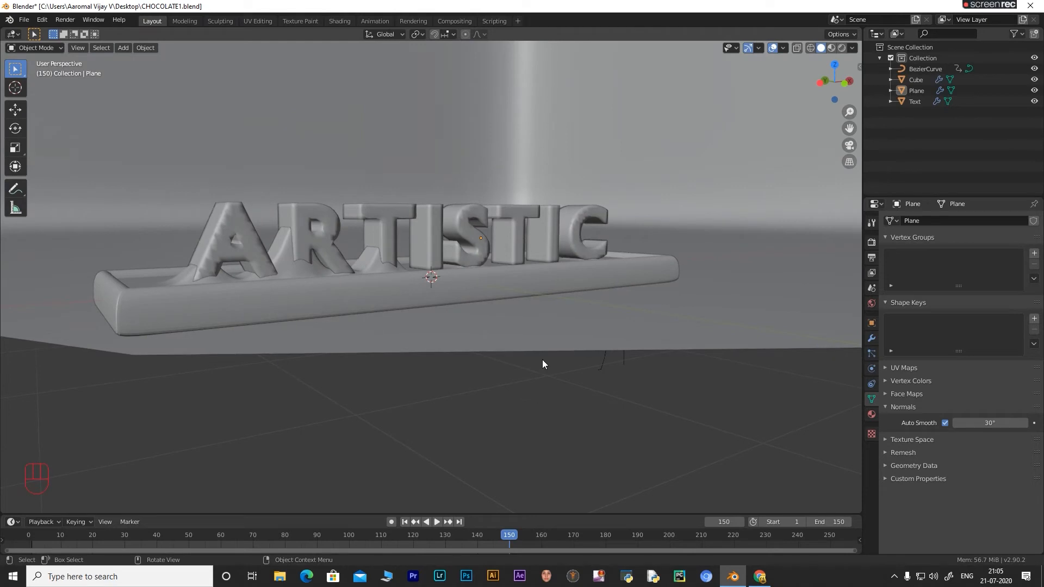
key(shift+a)
click(490, 504)
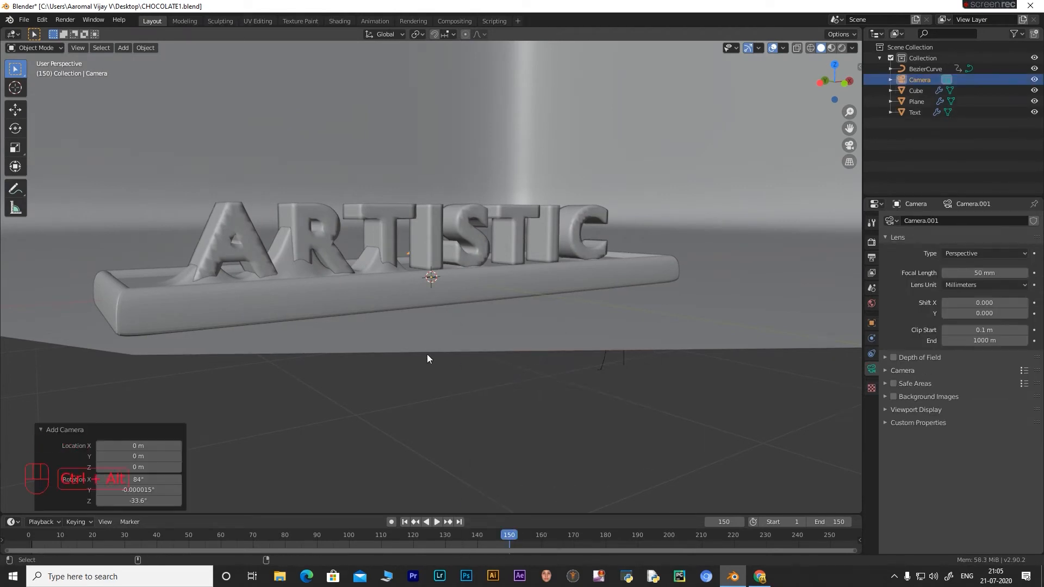
key(ctrl+alt+KP_0)
Pull the camera back along its local Z axis by about -1.89, -2.84, 0.36 m, and reposition it to fit the whole tray.
key(g)
key(z)
key(z)
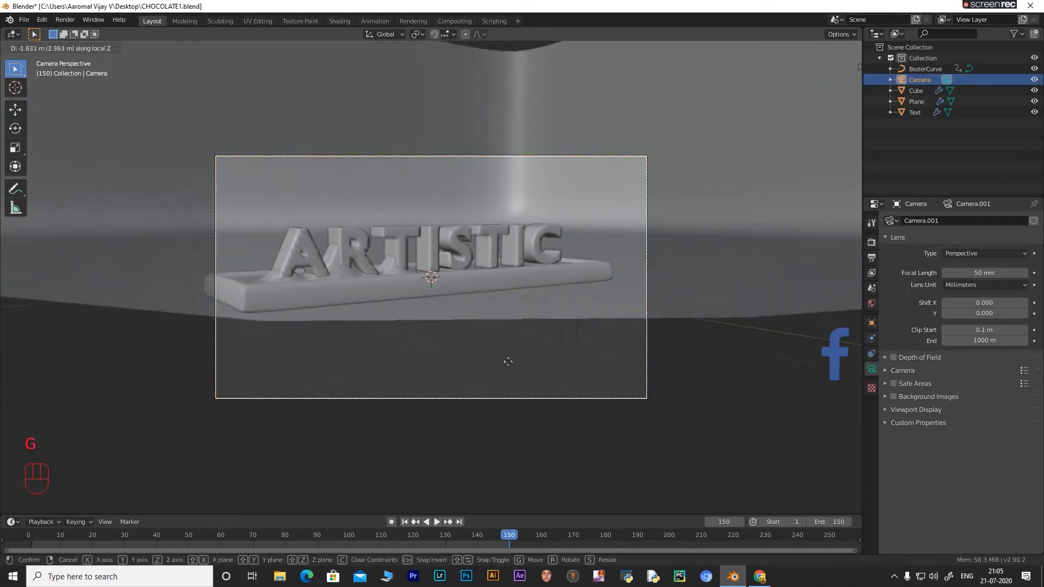
click(514, 359)
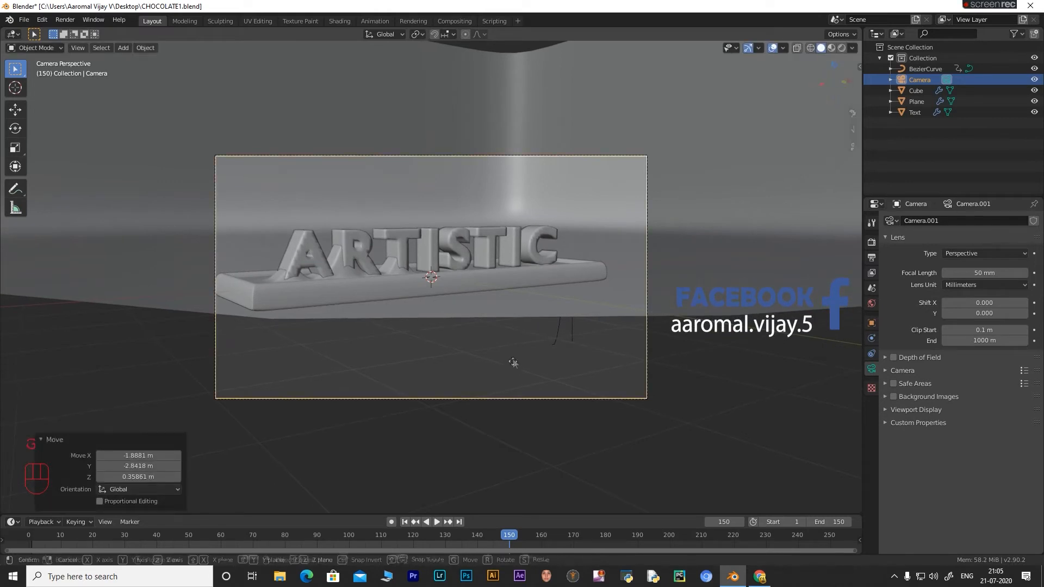
key(g)
click(482, 351)
Scale the backdrop plane up about 1.9 times so that it fills the camera frame.
click(492, 347)
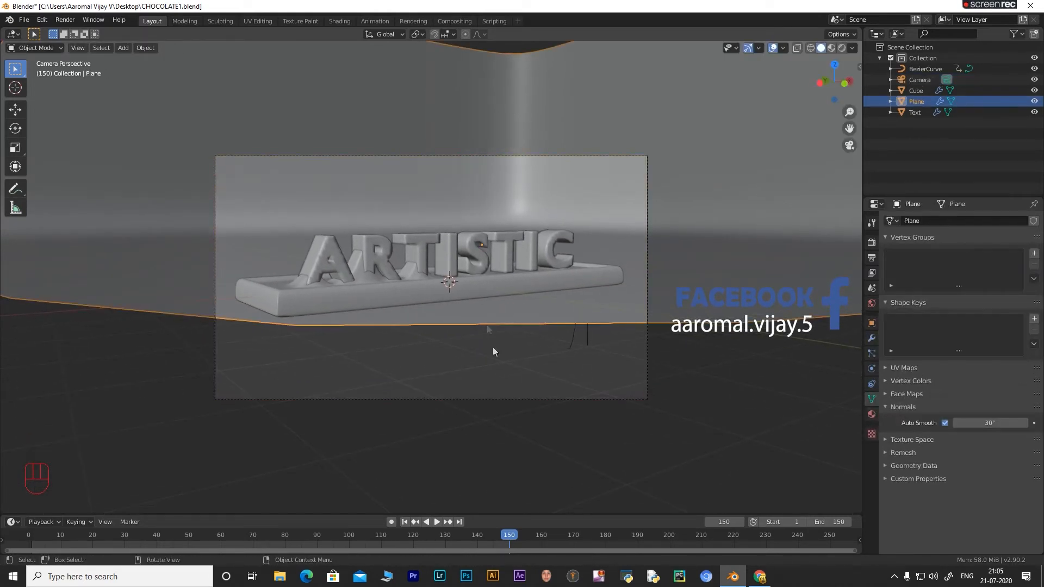
key(s)
click(661, 394)
key(s)
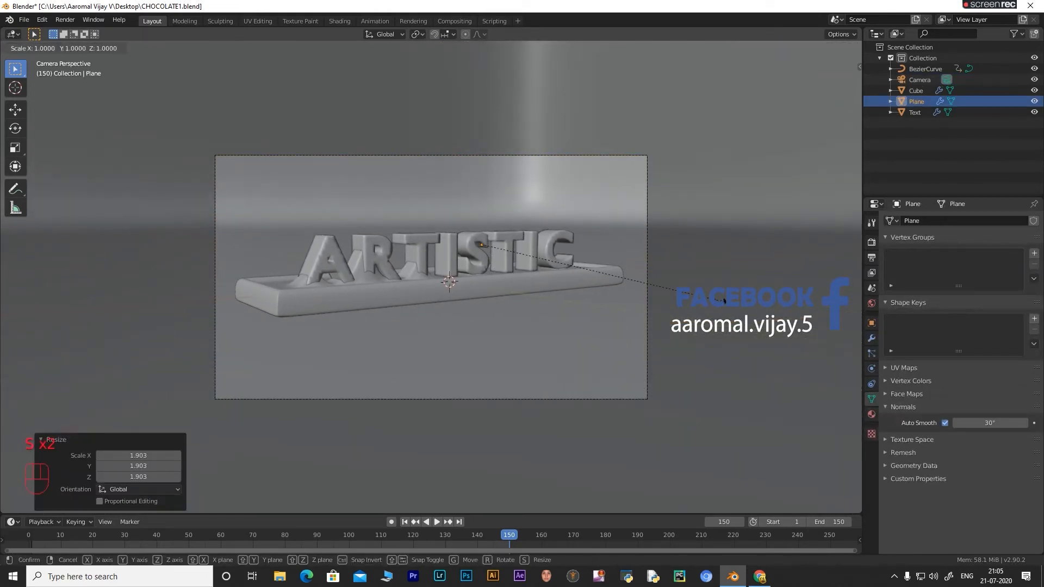
key(shift+z)
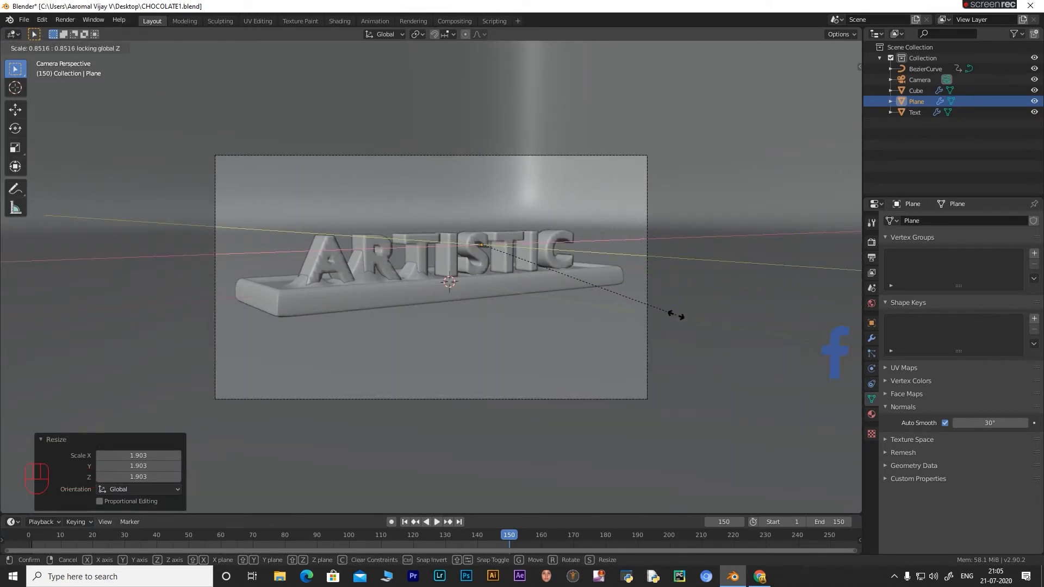
right_click(675, 315)
Move the backdrop horizontally by about -5.05 m in X and -3.88 m in Y, and check it through the camera.
key(g)
key(shift+z)
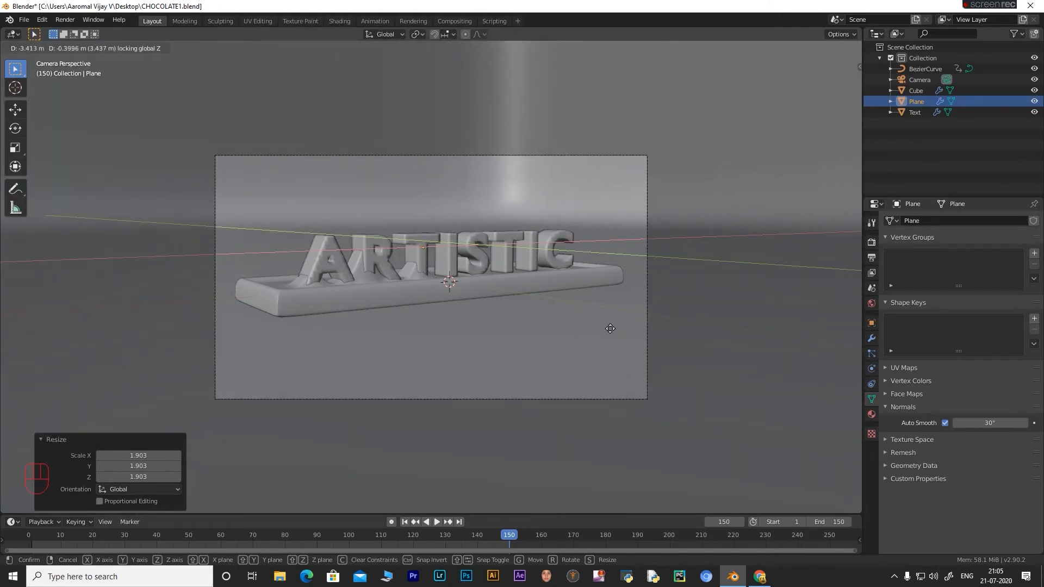
click(656, 362)
scroll(646, 357, down, 5)
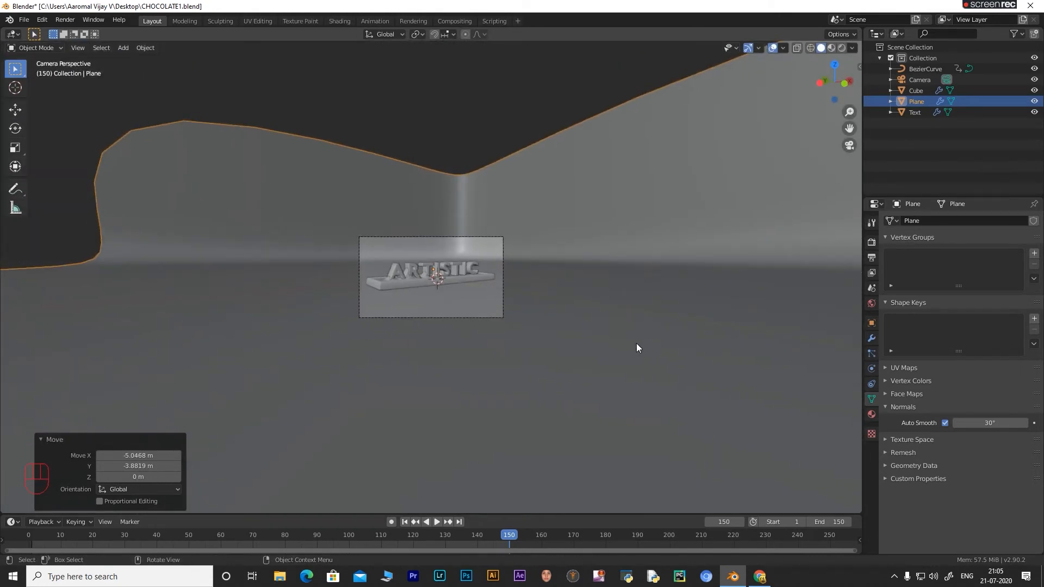
middle_drag(457, 306, 377, 288)
key(KP_0)
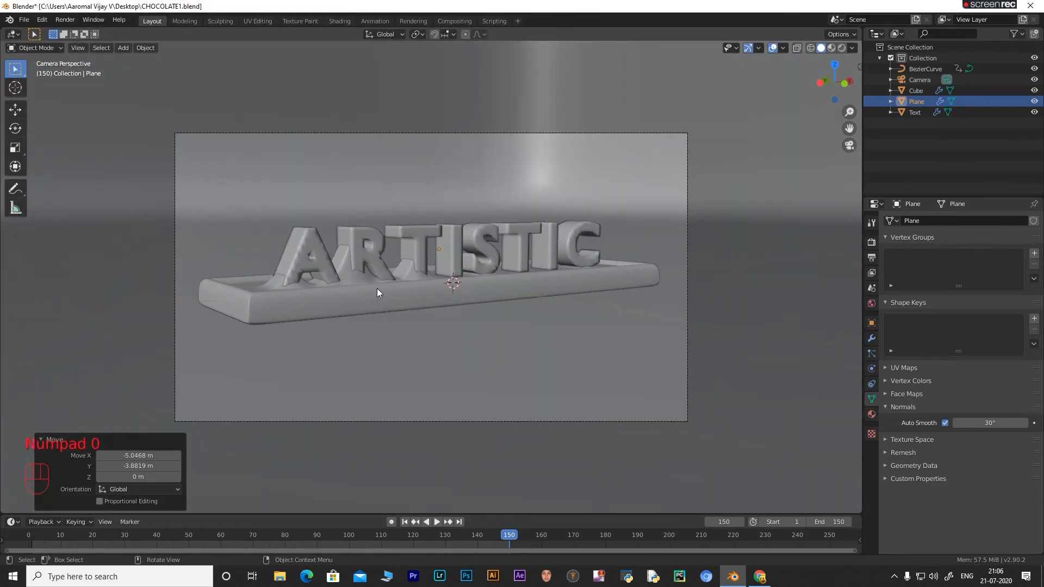
scroll(380, 290, down, 2)
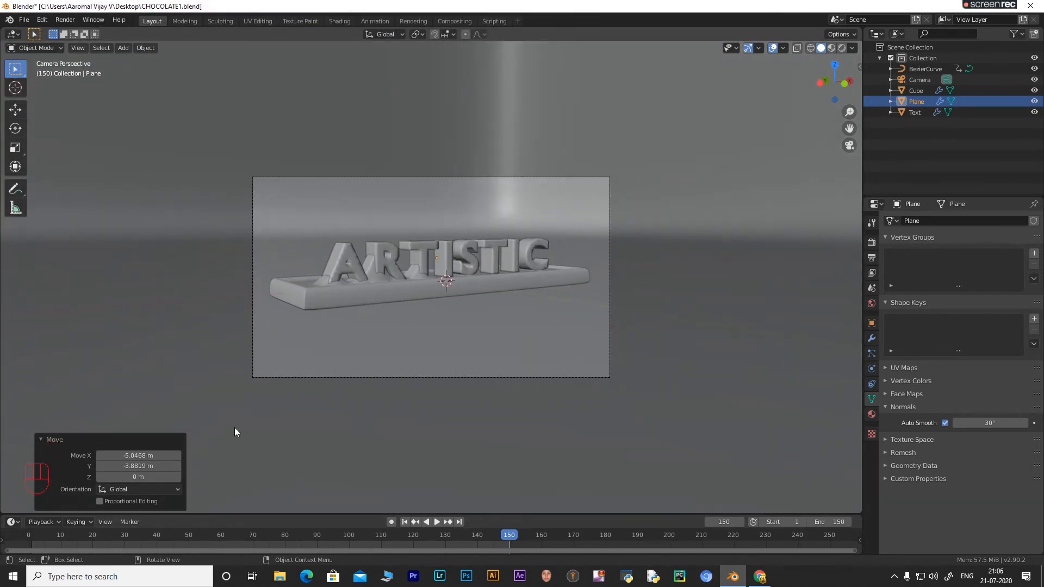
scroll(443, 344, down, 1)
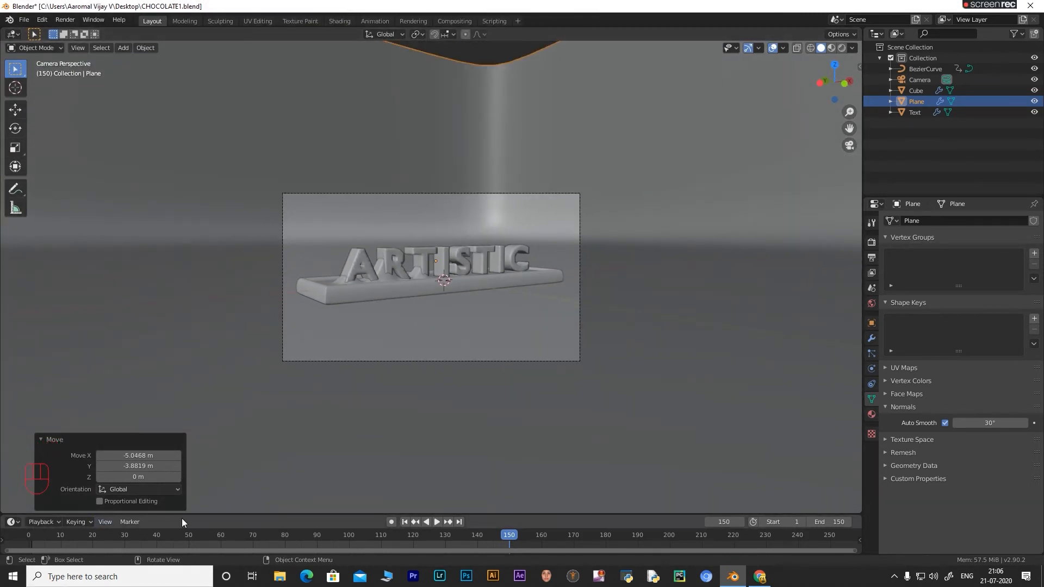
Enlarge the timeline area and switch it to the Shader Editor.
drag(194, 514, 245, 348)
click(13, 355)
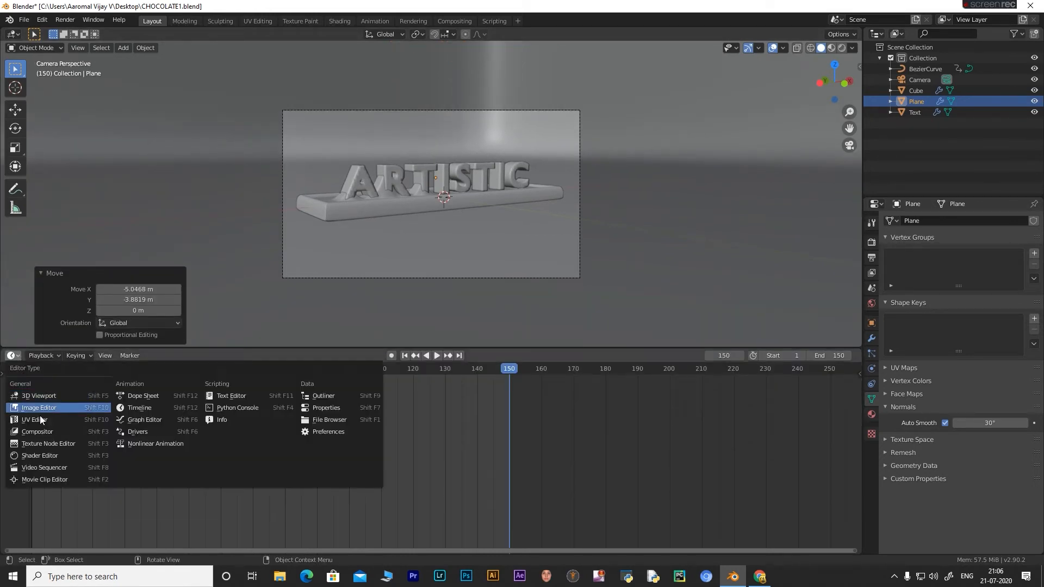
click(44, 456)
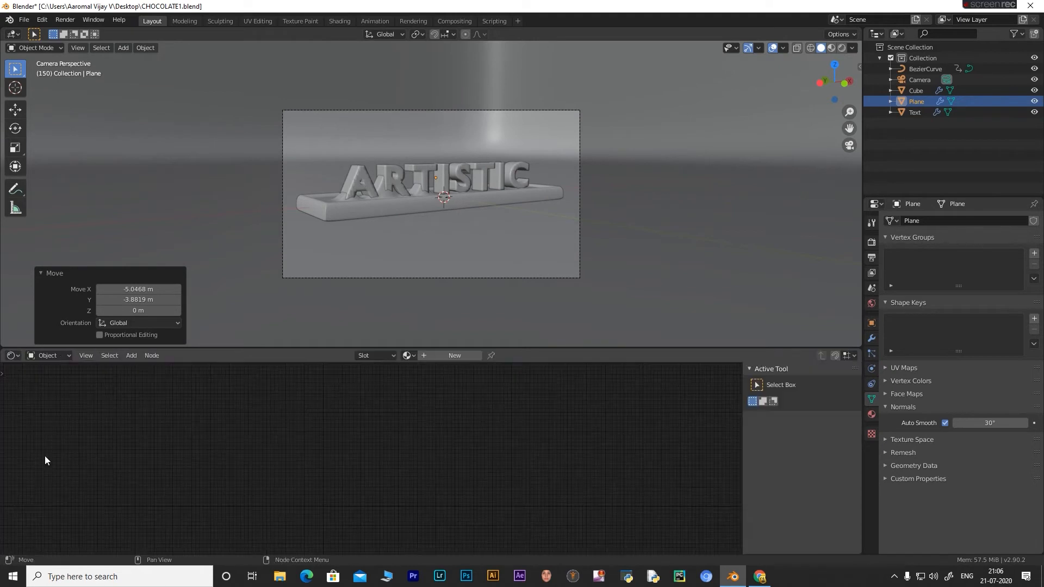
Assign an Environment Texture to the world background color.
click(872, 303)
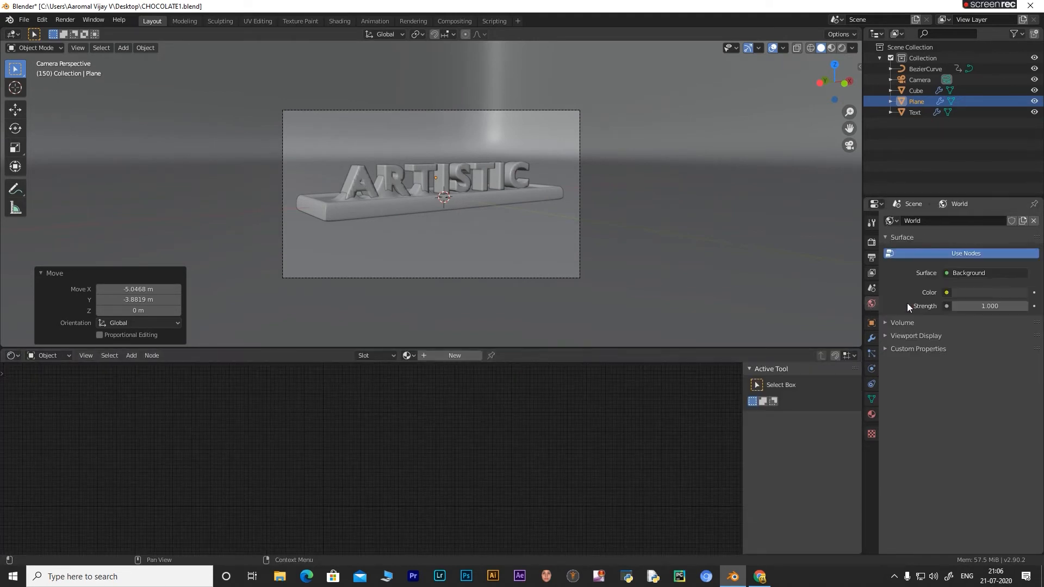
click(947, 292)
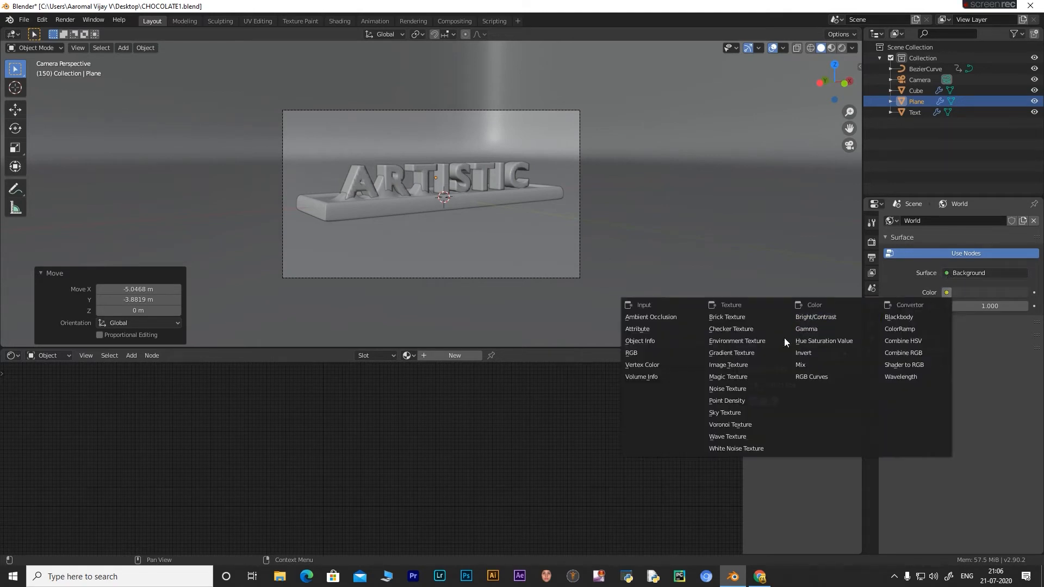
click(754, 340)
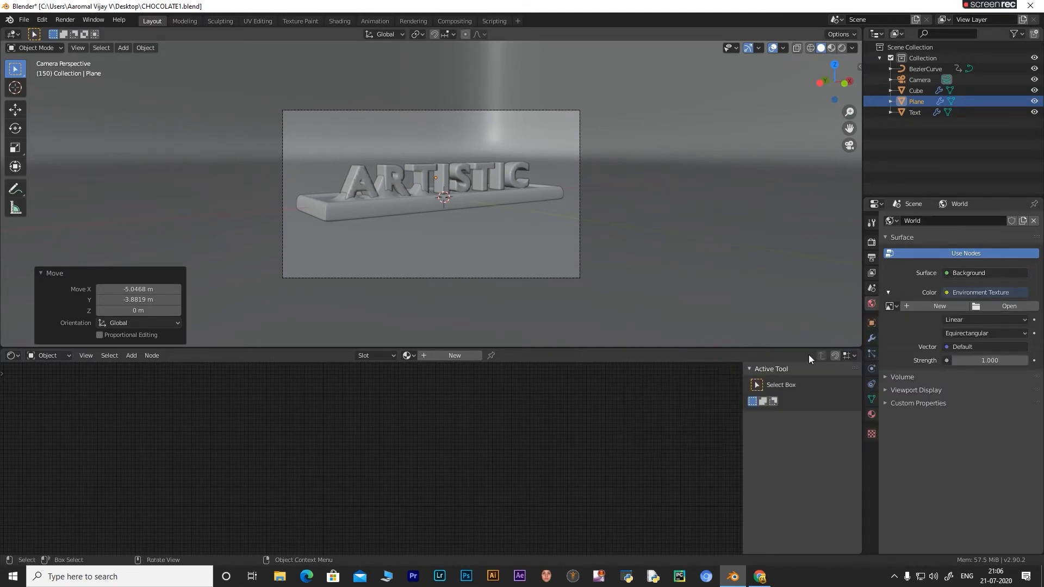
Find the HDR files in the Downloads folder and load spruit_sunrise_4k.hdr as the world's environment image.
click(1009, 306)
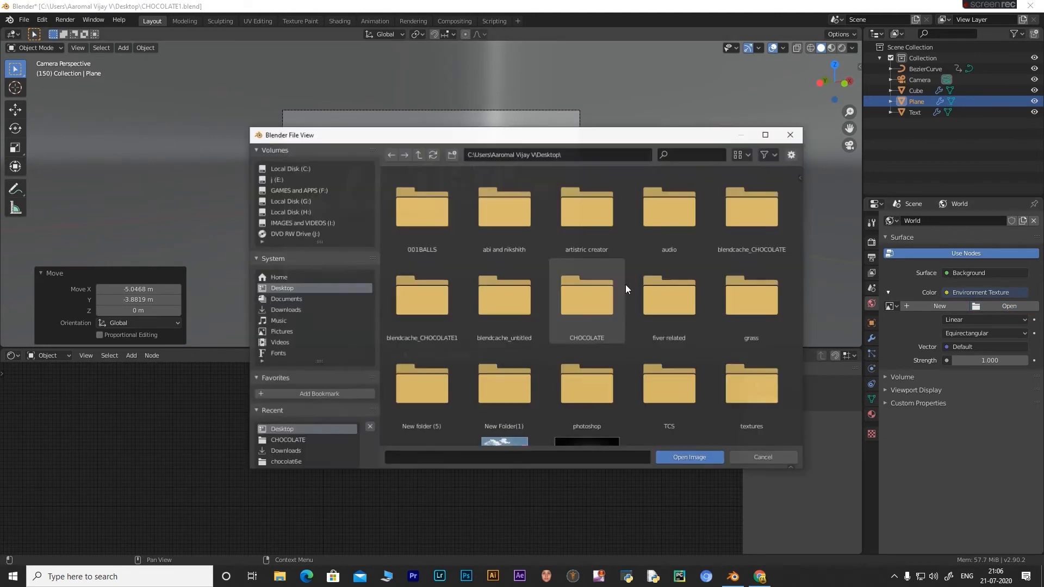
click(292, 308)
click(702, 155)
text(HDR)
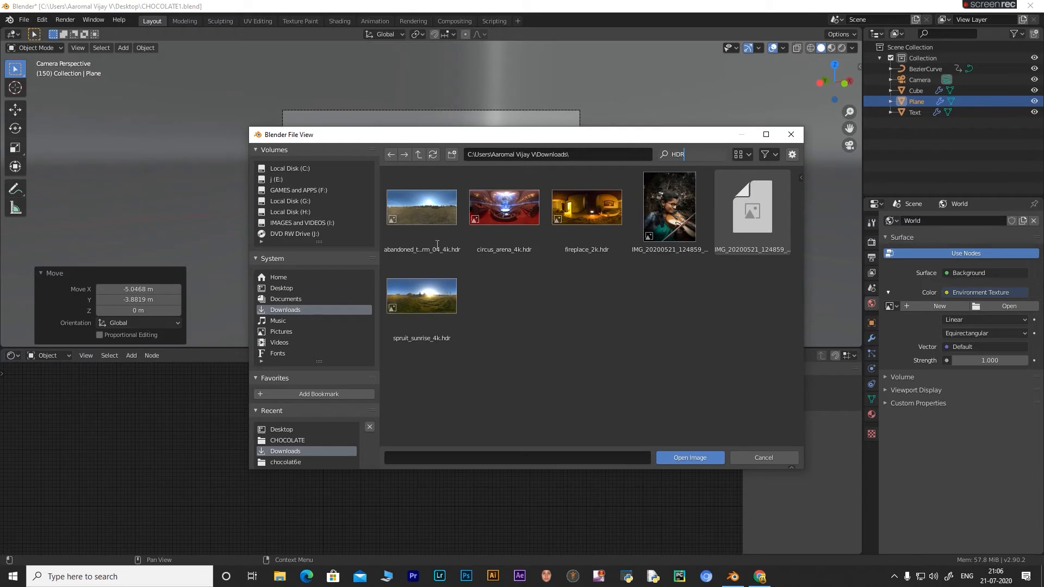
key(Return)
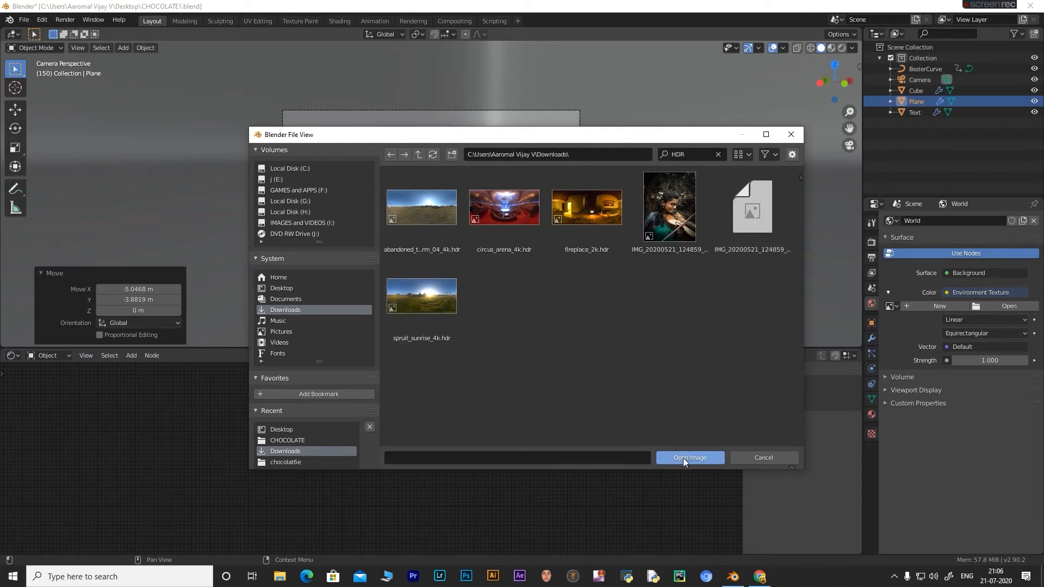
click(423, 302)
click(721, 459)
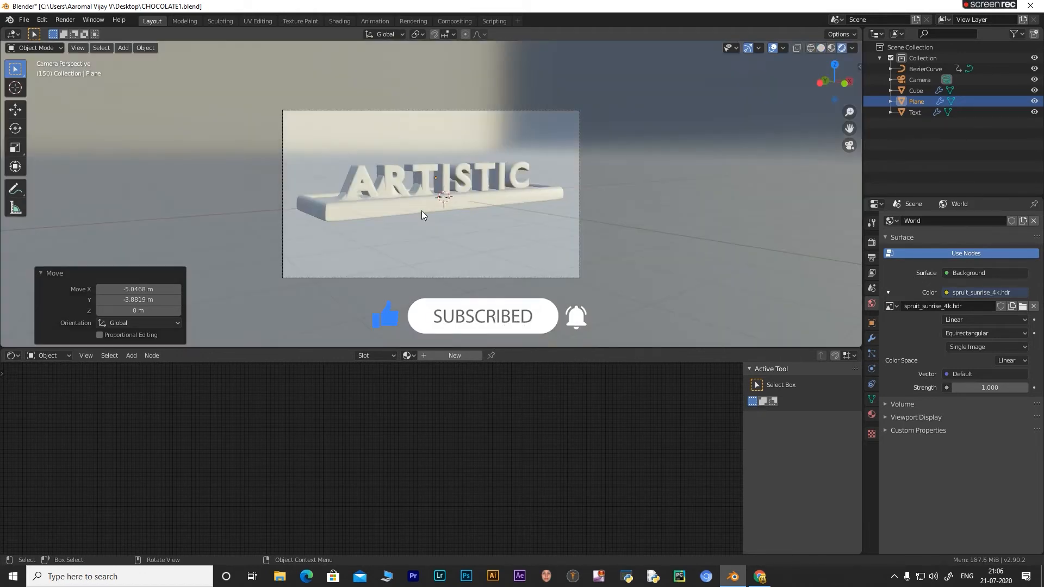
scroll(345, 198, up, 3)
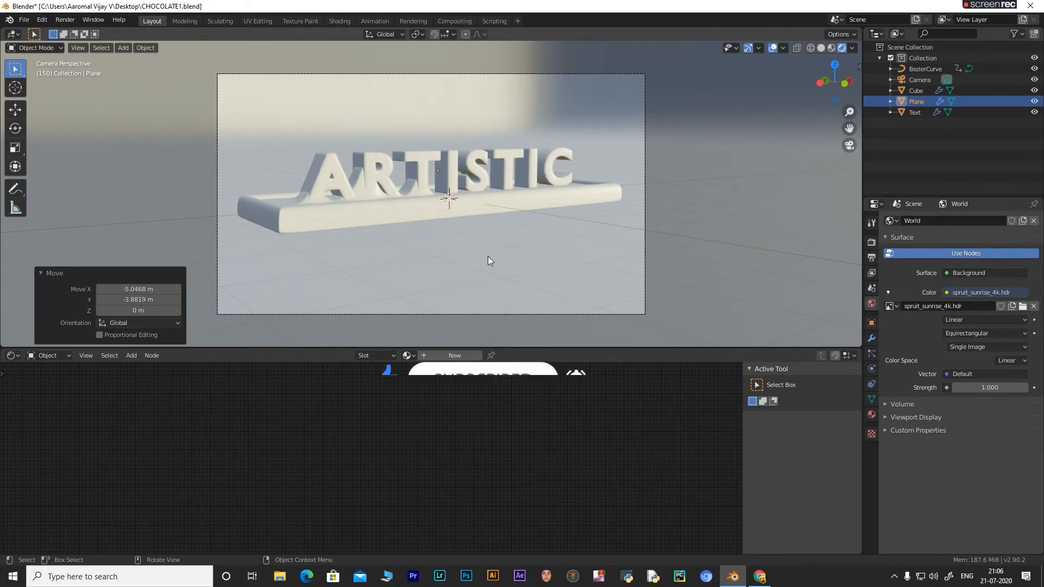
scroll(487, 260, down, 3)
scroll(482, 252, down, 3)
scroll(451, 244, up, 5)
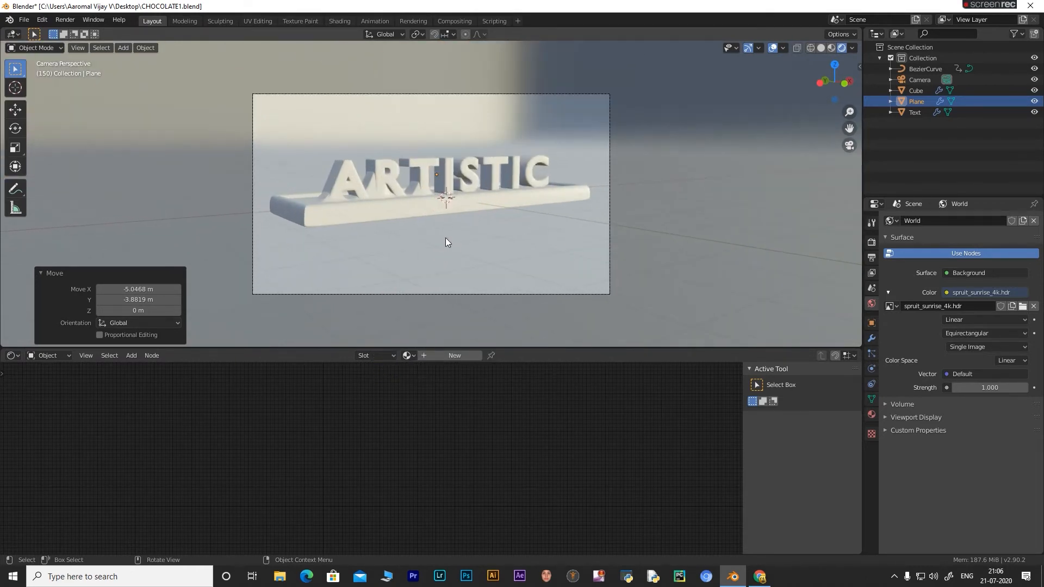
Show the World shader nodes in the node editor and frame the environment texture, Background and World Output nodes.
click(47, 355)
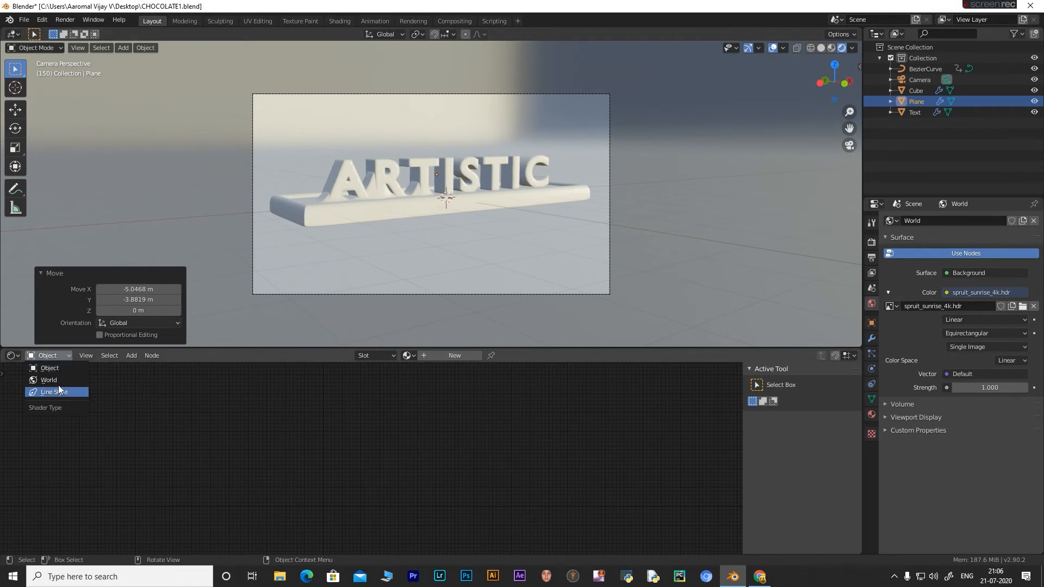
click(58, 380)
scroll(315, 478, up, 3)
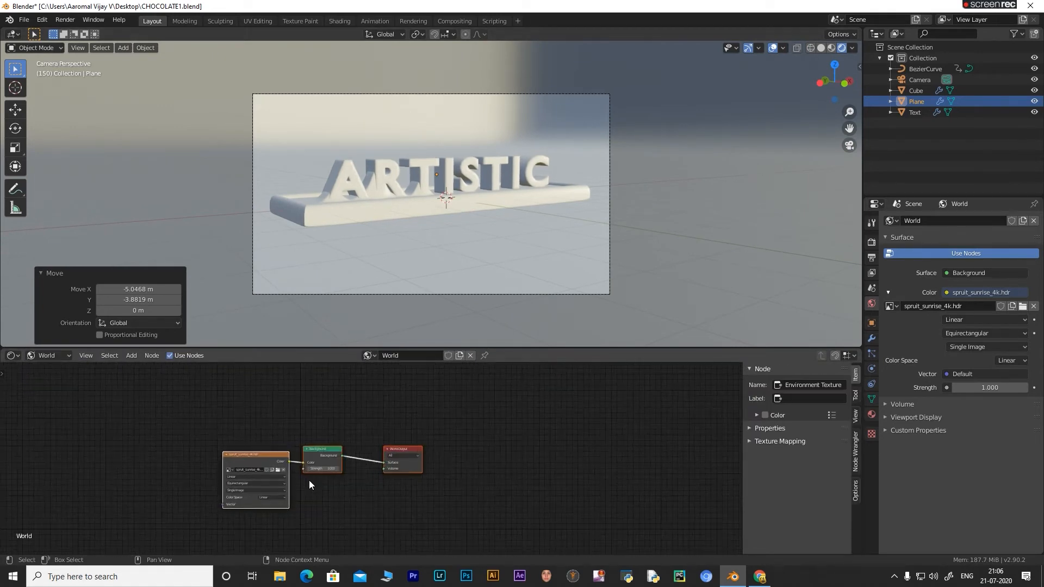
scroll(373, 466, up, 5)
middle_drag(371, 470, 523, 436)
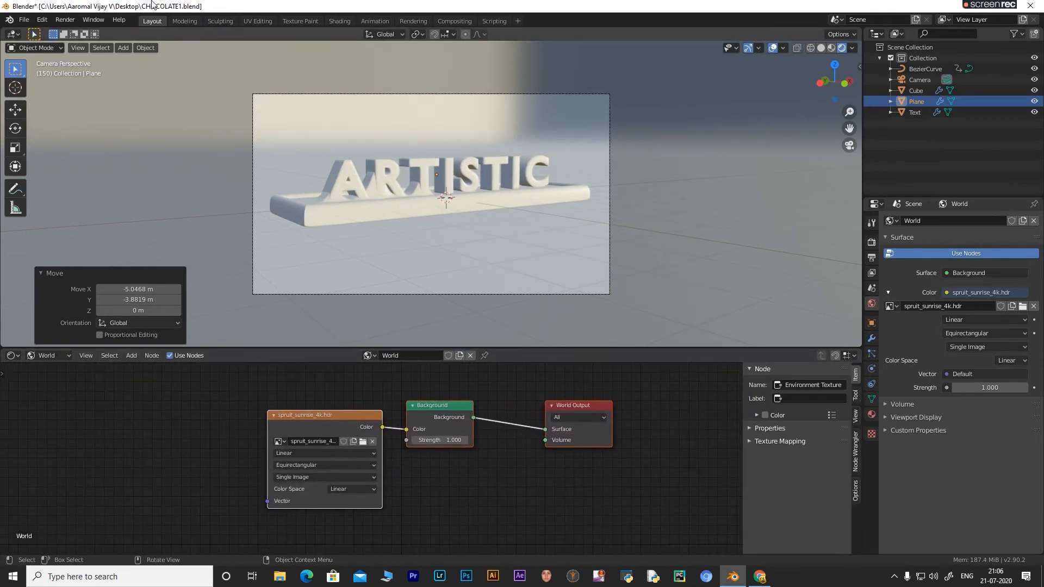
Search the add-ons in Preferences for NODE and check that Node Wrangler is enabled.
click(44, 20)
click(59, 173)
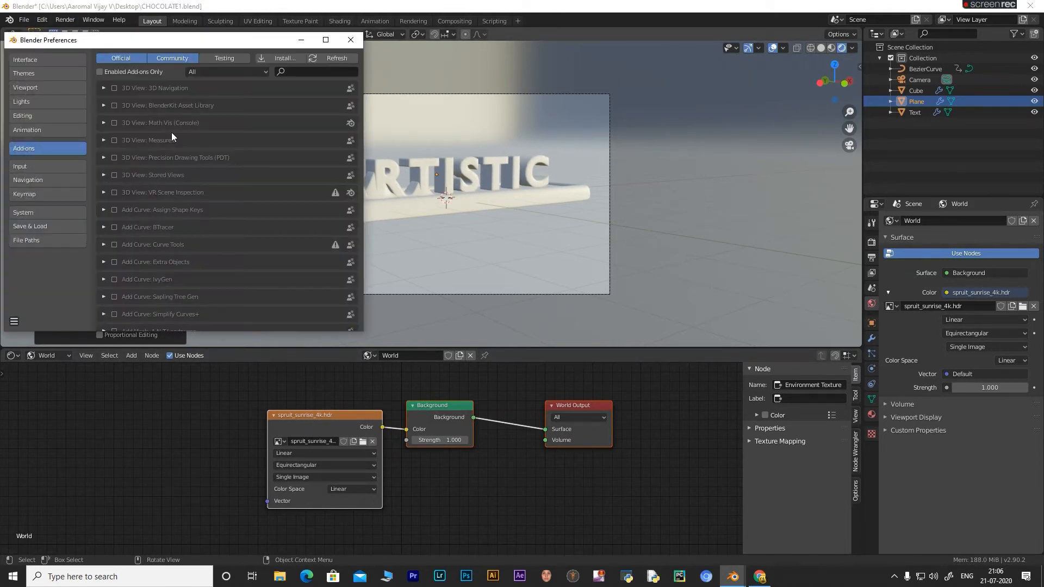
click(305, 71)
text(NODE)
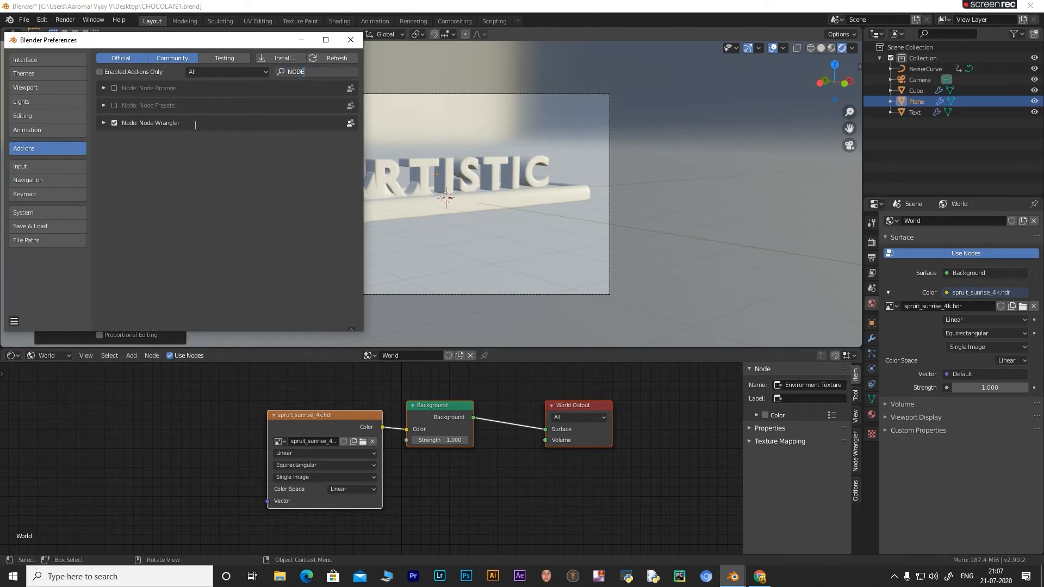
click(350, 39)
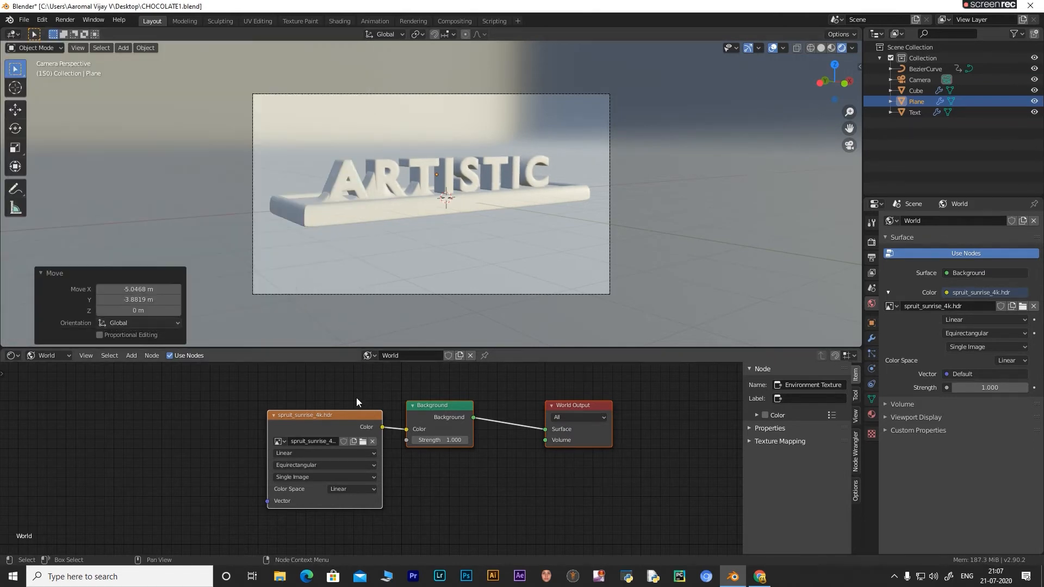
Add Mapping and Texture Coordinate nodes to the environment texture and set the mapping's Z rotation to about 50.3°.
click(341, 415)
key(ctrl+t)
scroll(164, 451, down, 1)
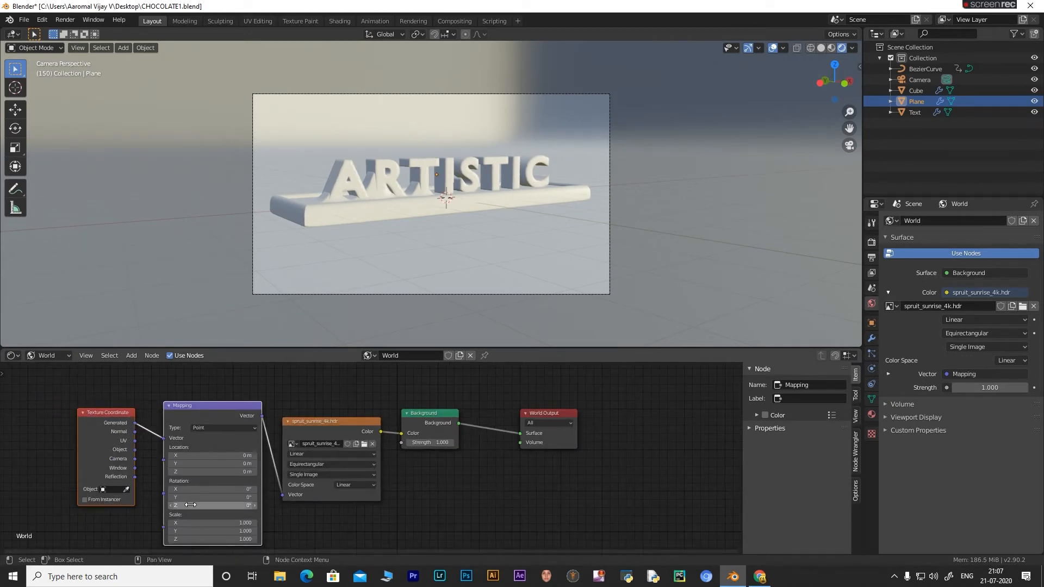
drag(212, 505, 242, 505)
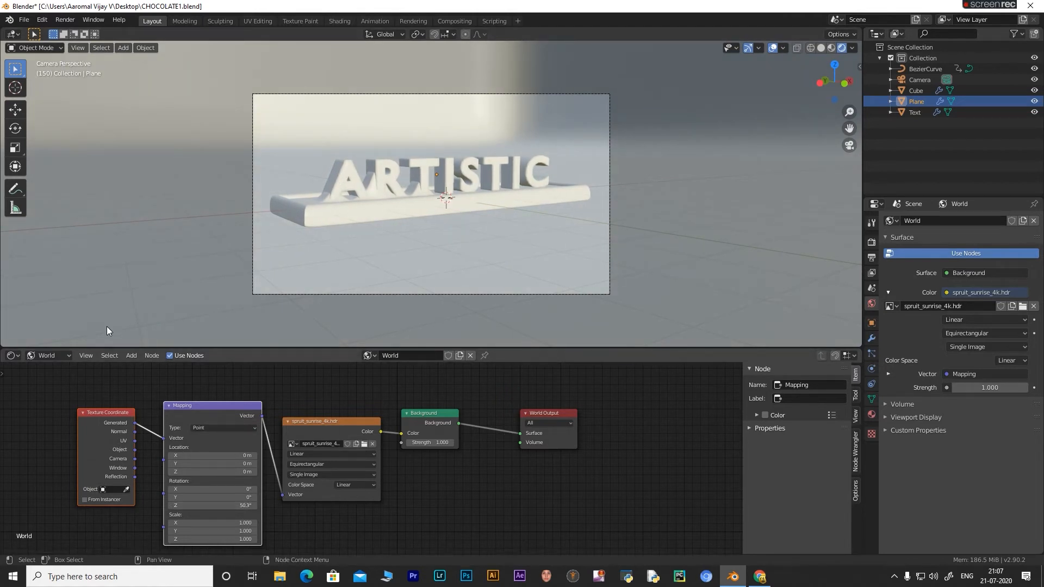
Switch to object shading, create a new material for the backdrop plane, and delete its Principled BSDF node.
click(52, 359)
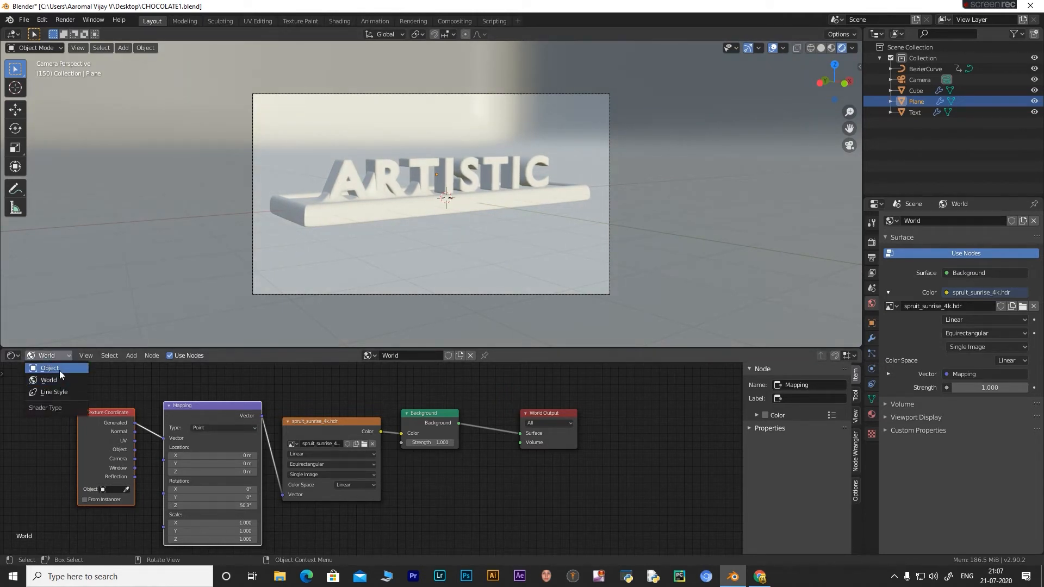
click(60, 369)
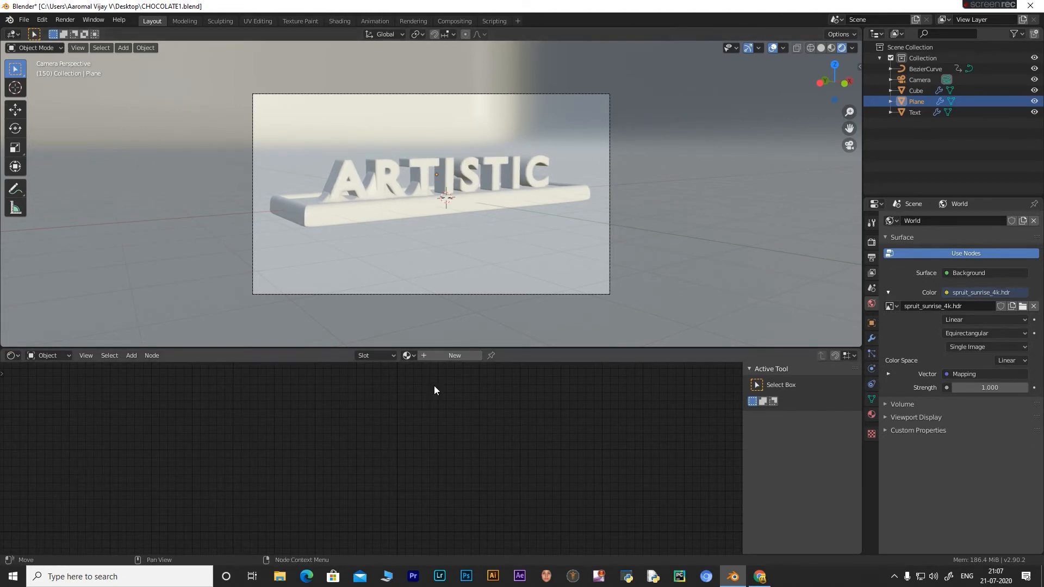
click(435, 355)
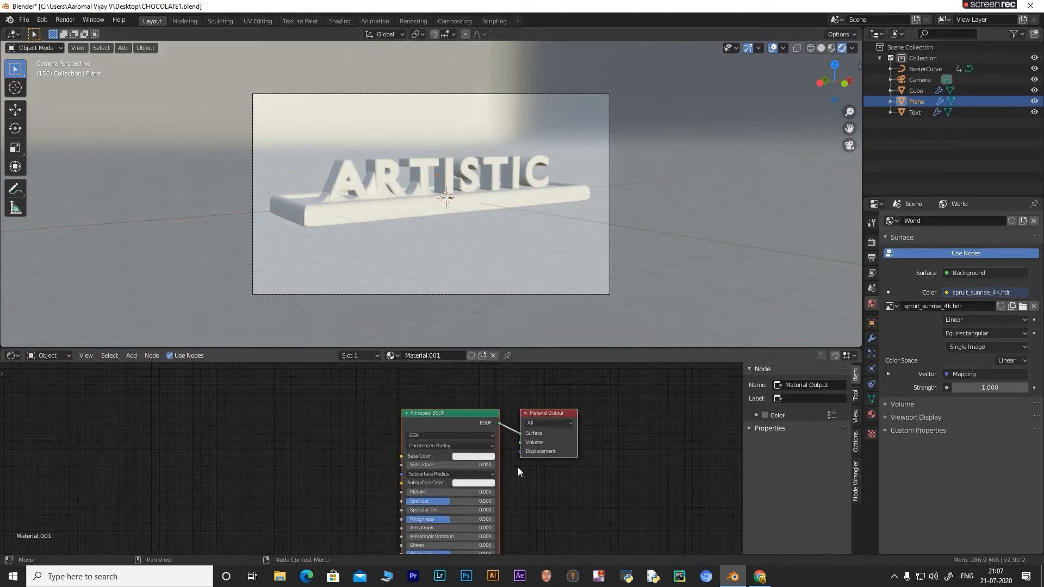
click(477, 414)
key(x)
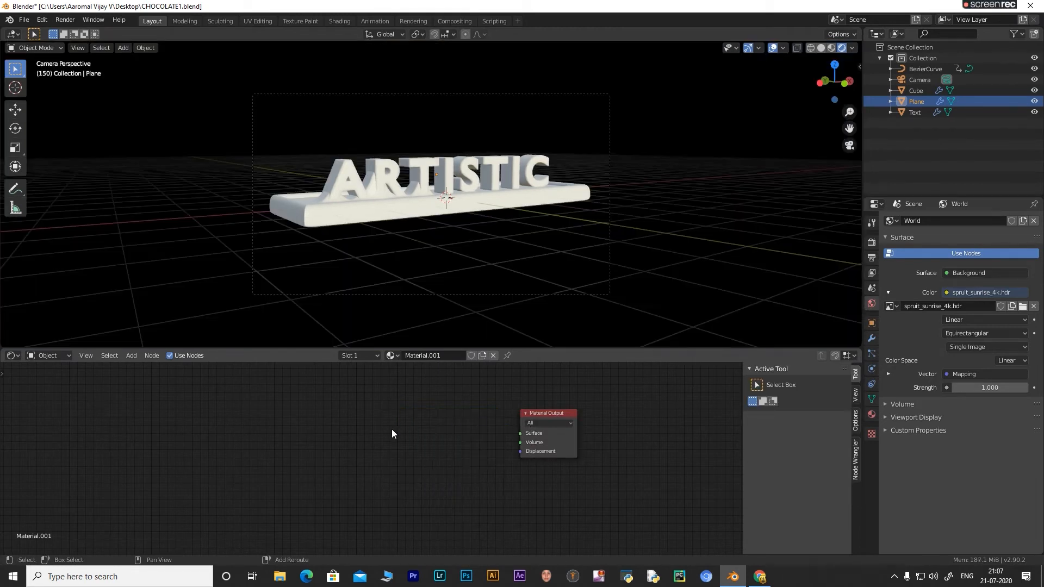
Add a ColorRamp node before the Material Output in the backdrop material.
key(shift+a)
click(363, 431)
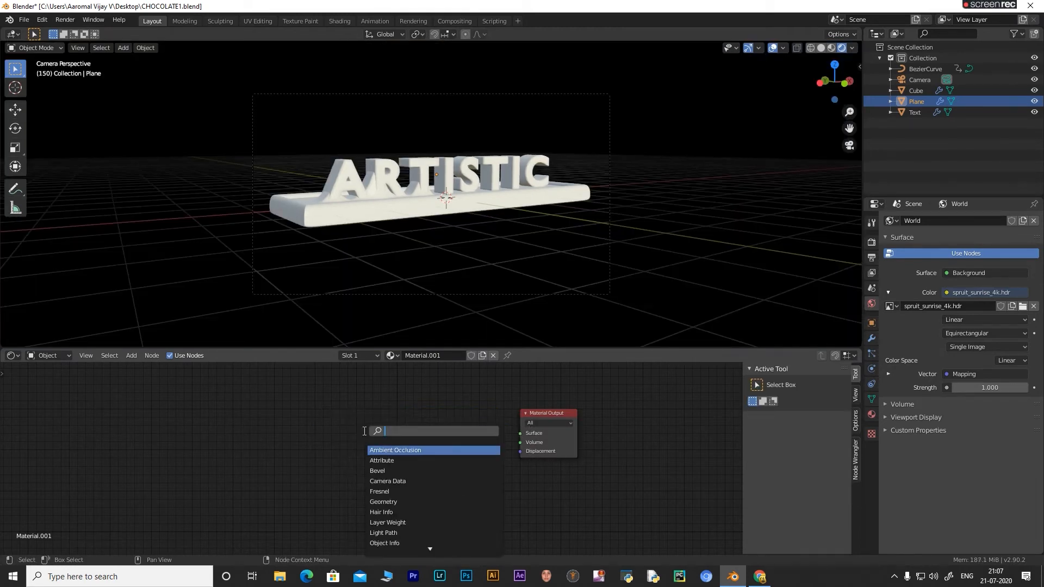
text(COLO)
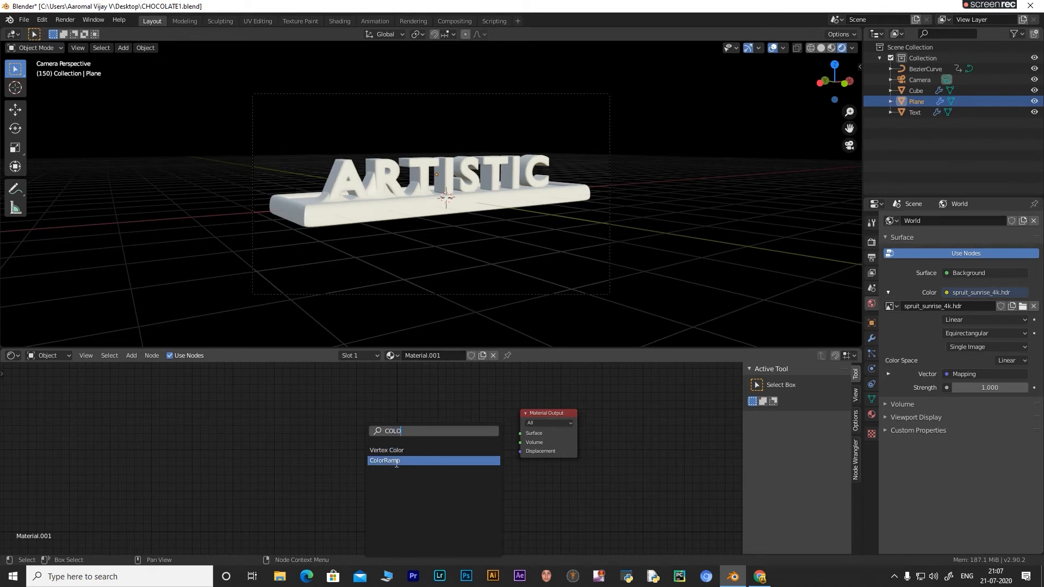
click(400, 461)
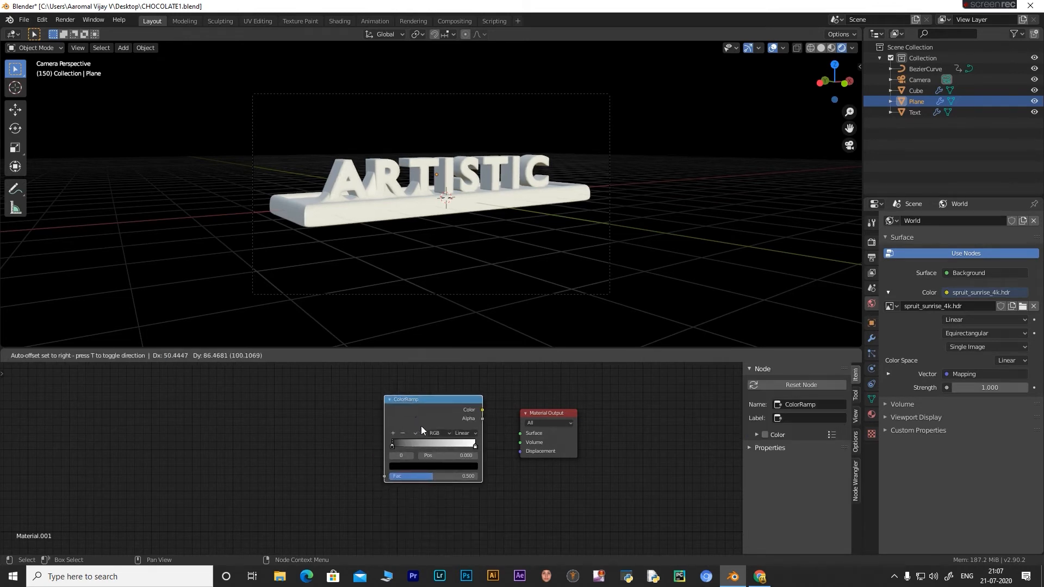
click(421, 426)
Add a Musgrave Texture node before the ColorRamp, with linked Mapping and Texture Coordinate nodes.
key(shift+a)
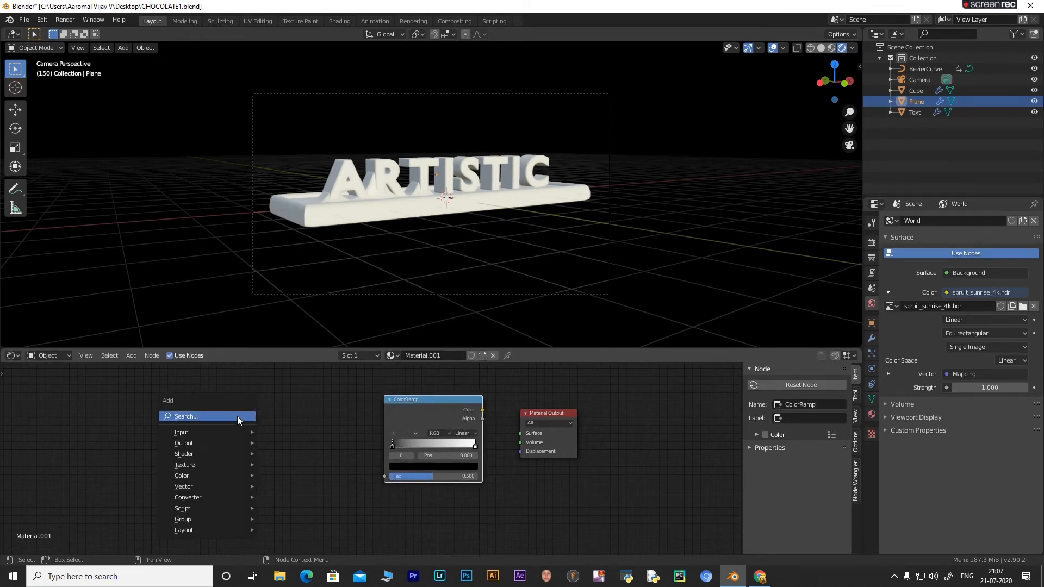
click(237, 416)
text(GR)
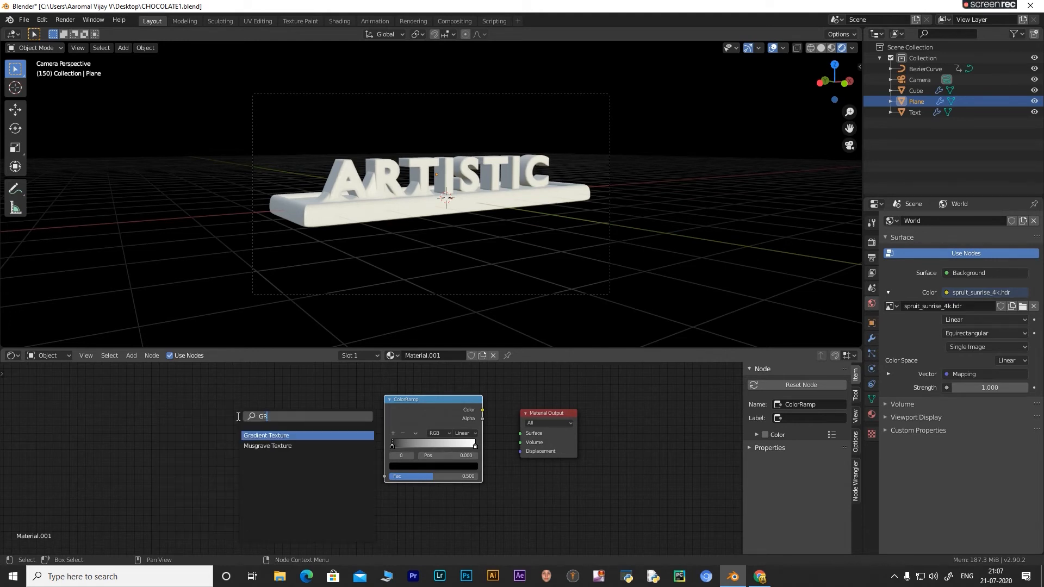
click(262, 447)
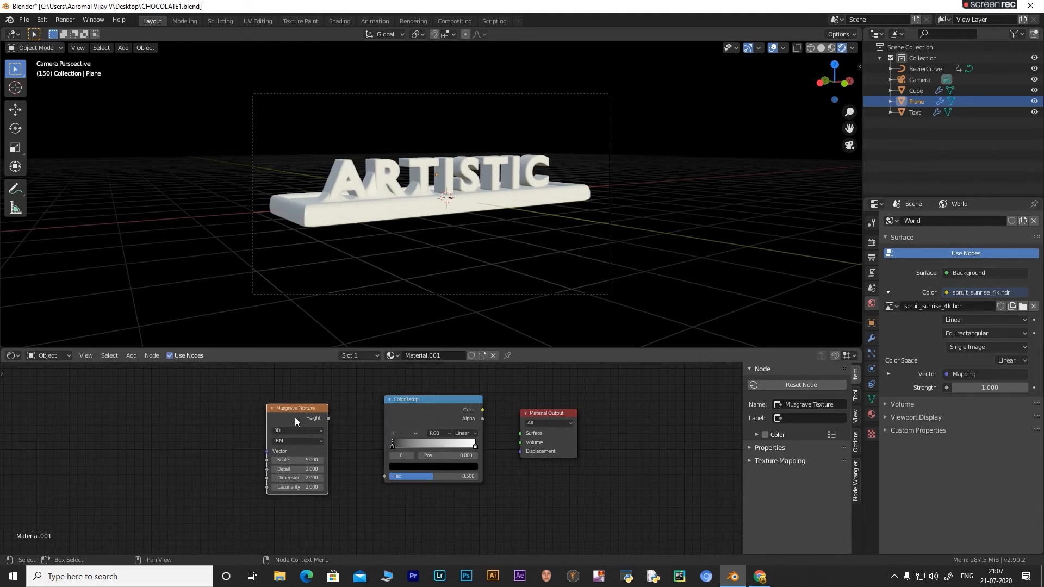
key(ctrl+t)
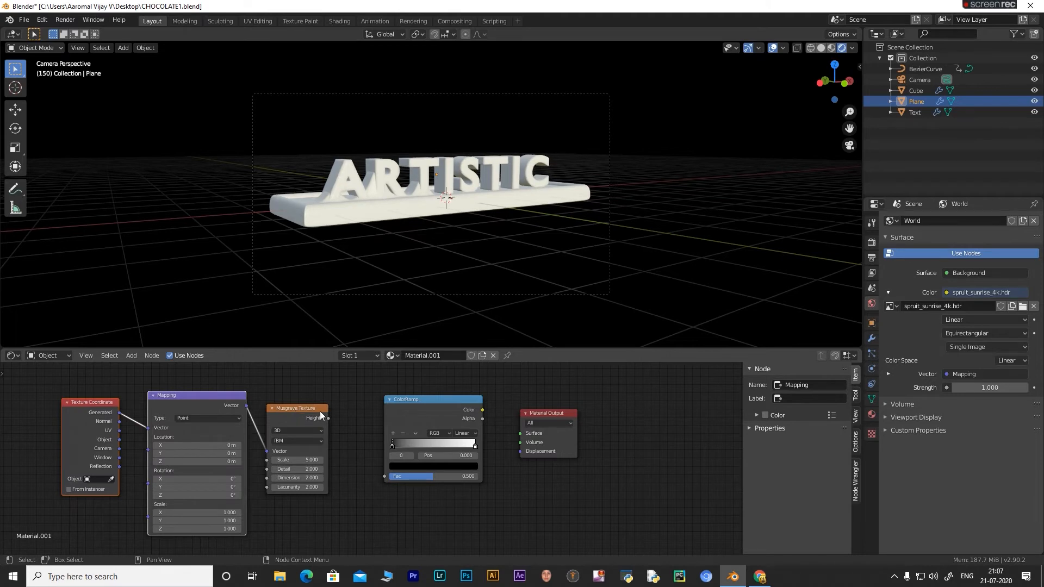
Link Musgrave height to the ColorRamp factor and the ramp's color to the material surface, with stops at 0.300 and 0.364.
drag(328, 417, 384, 475)
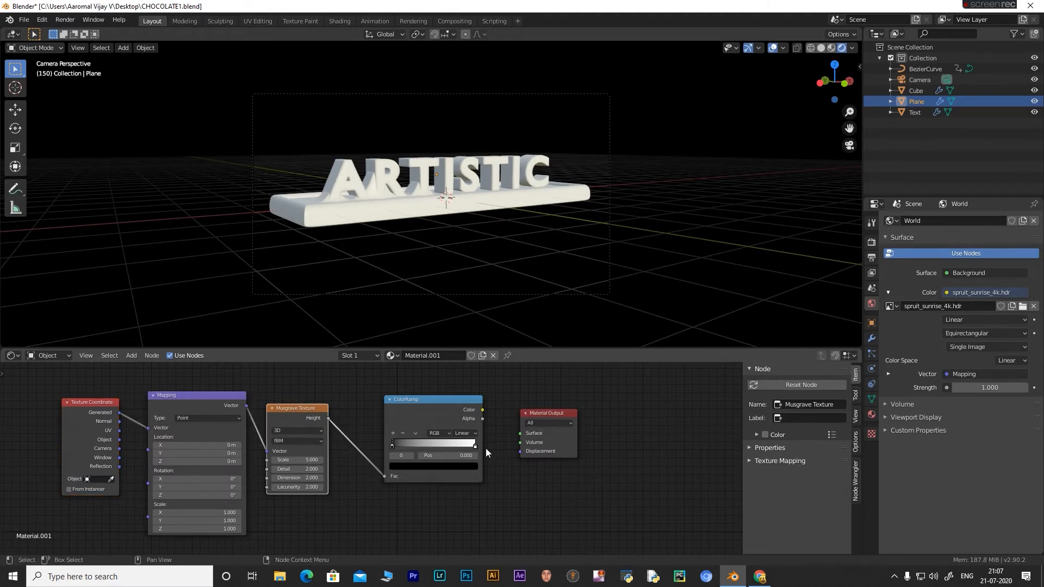
drag(482, 410, 520, 433)
drag(392, 445, 421, 455)
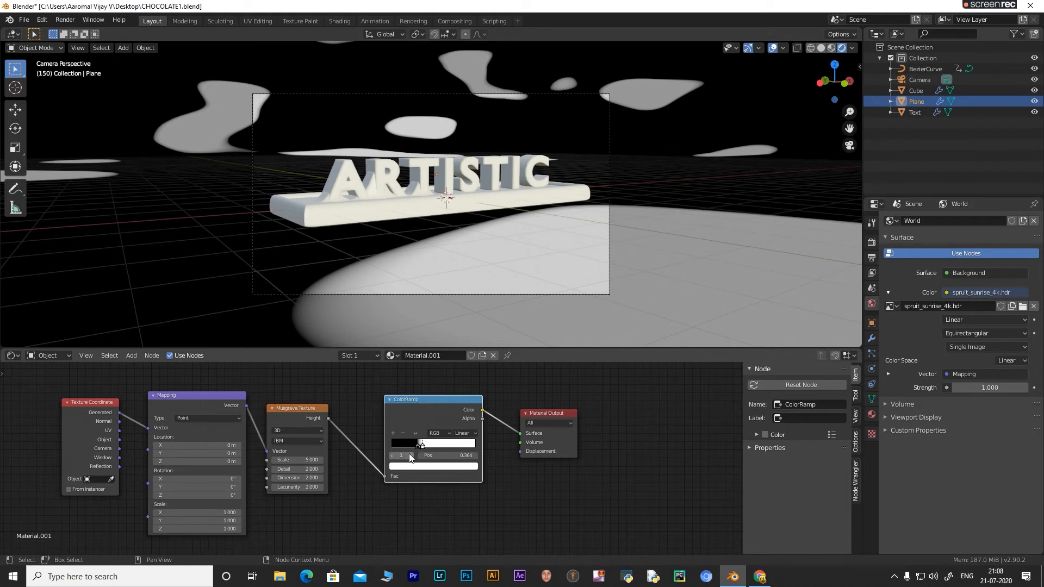
Increase the Musgrave texture's scale to 15.3.
click(288, 459)
text(8)
key(Return)
drag(305, 459, 359, 460)
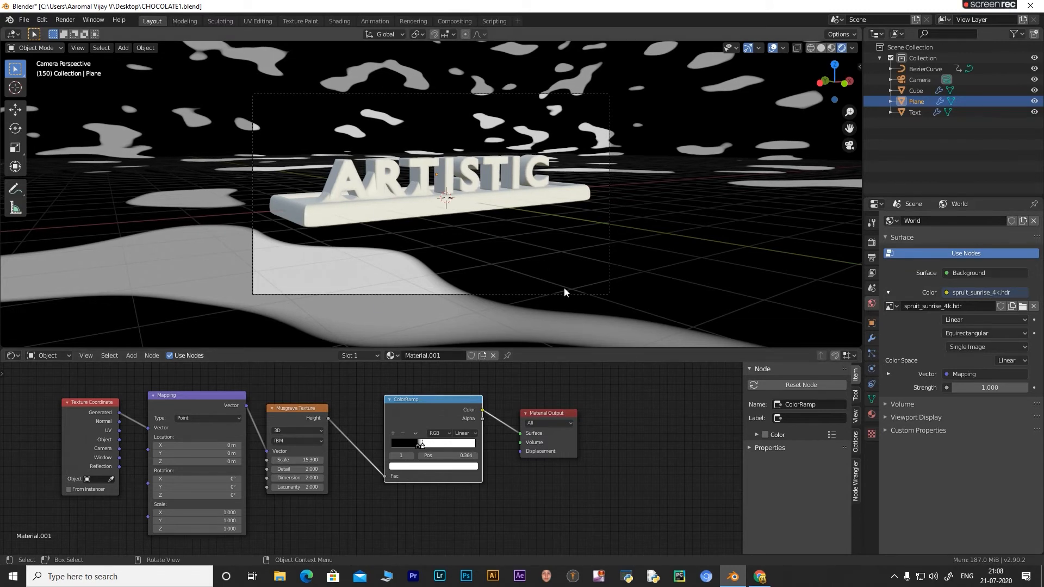
Set the Musgrave texture's detail to 2.3 and its dimension to 2.4.
click(321, 471)
click(321, 470)
click(320, 470)
click(320, 478)
click(319, 478)
click(319, 477)
click(320, 478)
click(320, 478)
click(320, 477)
click(320, 478)
click(319, 477)
click(275, 476)
text(2.4)
key(Return)
Try several lacunarity values on the Musgrave texture and settle on 2.3.
click(320, 487)
click(320, 487)
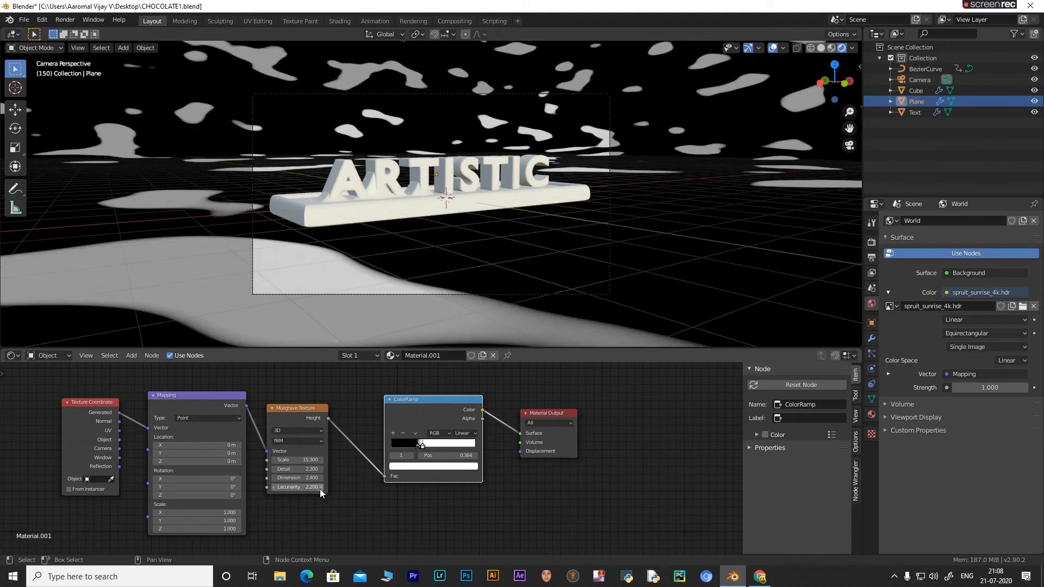
click(321, 487)
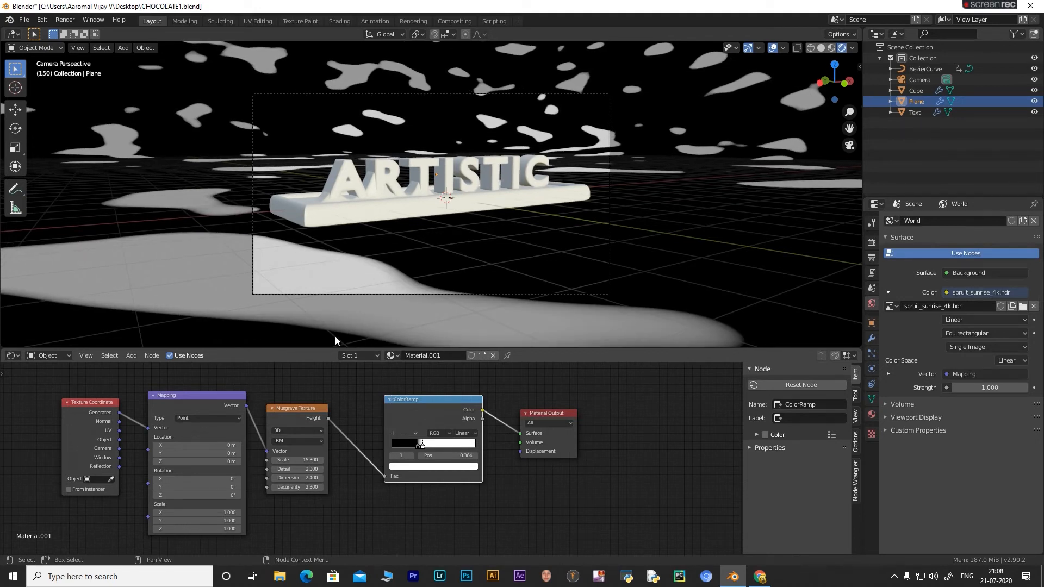
click(273, 487)
click(273, 487)
click(273, 487)
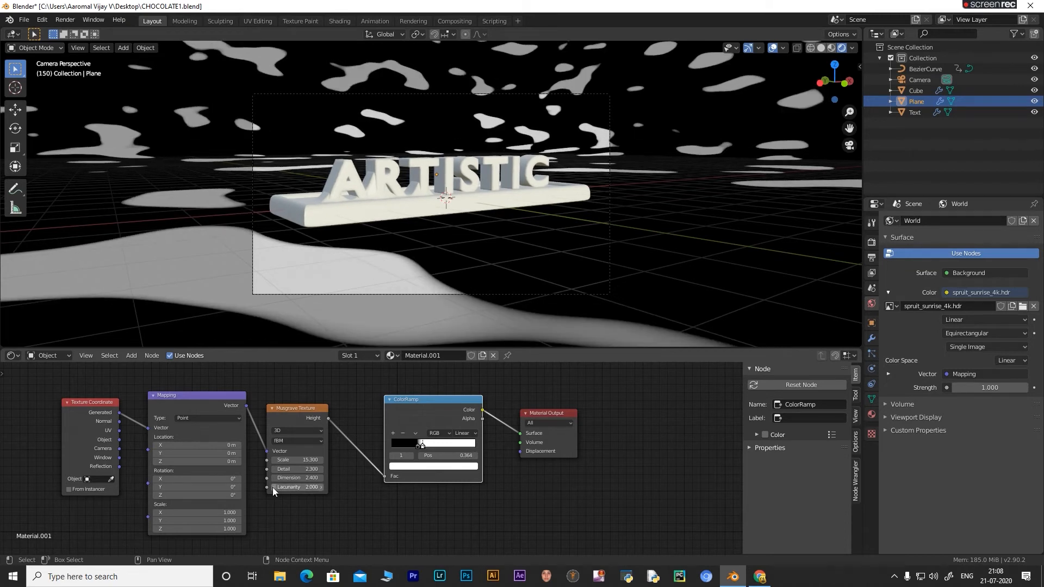
click(320, 487)
click(319, 487)
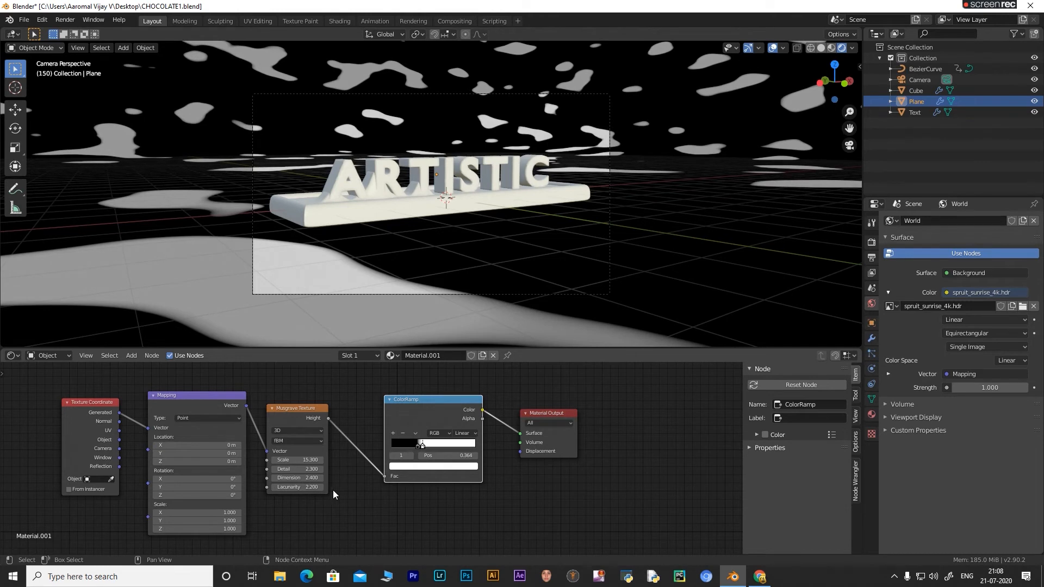
click(318, 487)
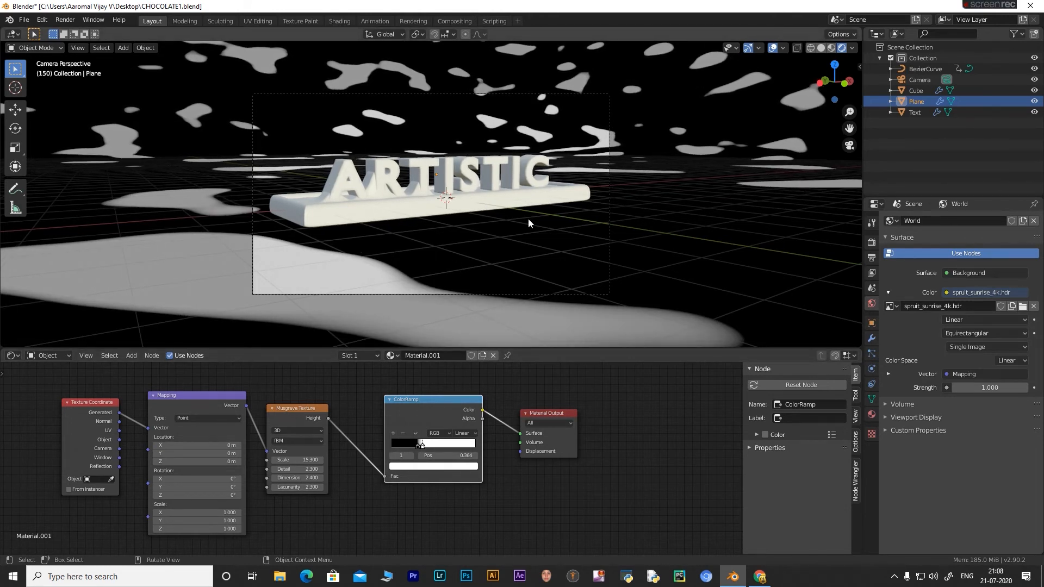
Change the ColorRamp's first, black stop to white.
click(417, 447)
click(416, 463)
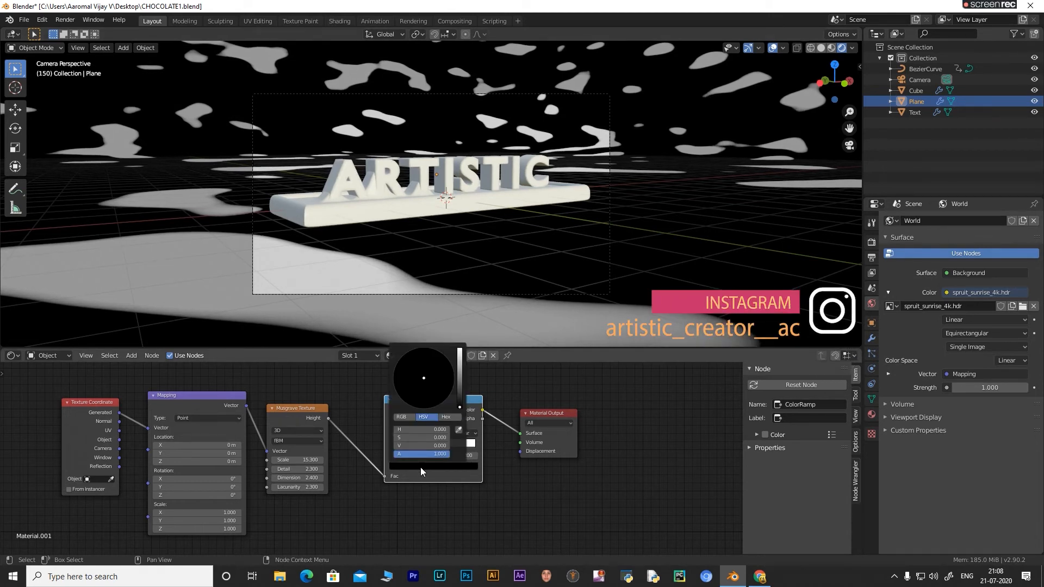
drag(457, 374, 459, 351)
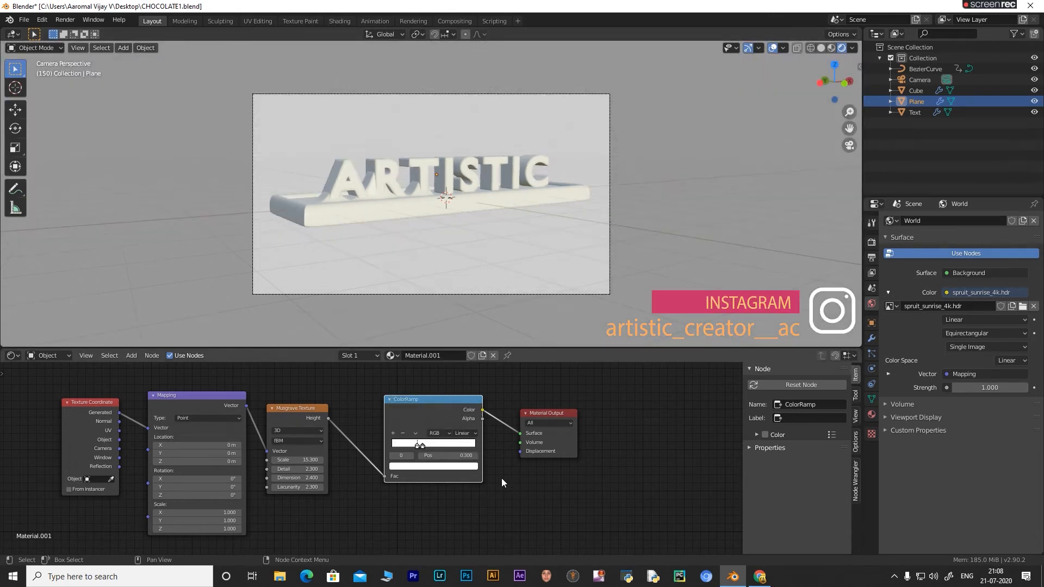
Set the ColorRamp stop at 0.364 to the brown hex color 452A1C.
click(429, 467)
click(448, 417)
click(419, 429)
text(452A1C)
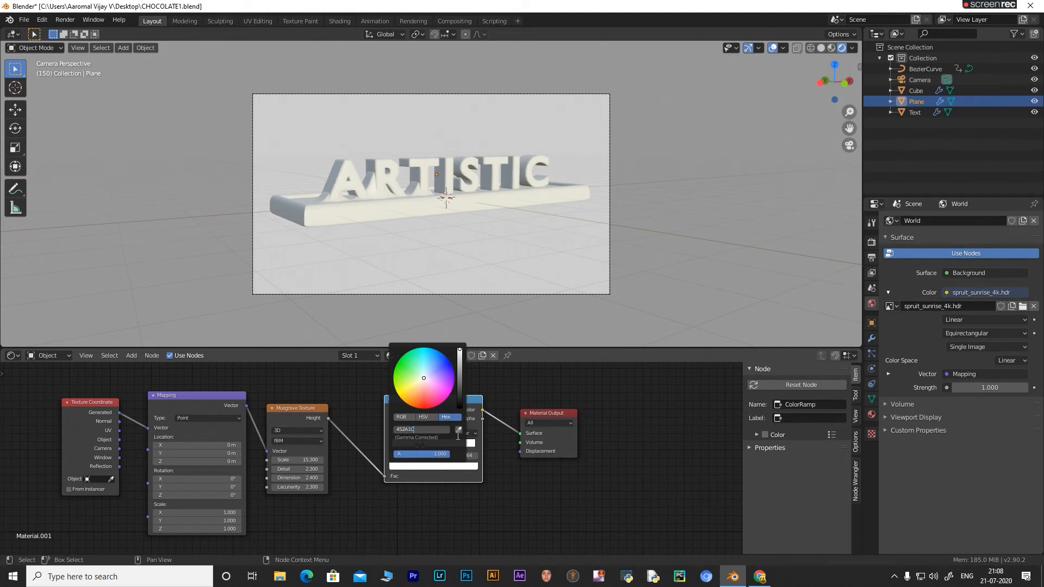
key(Return)
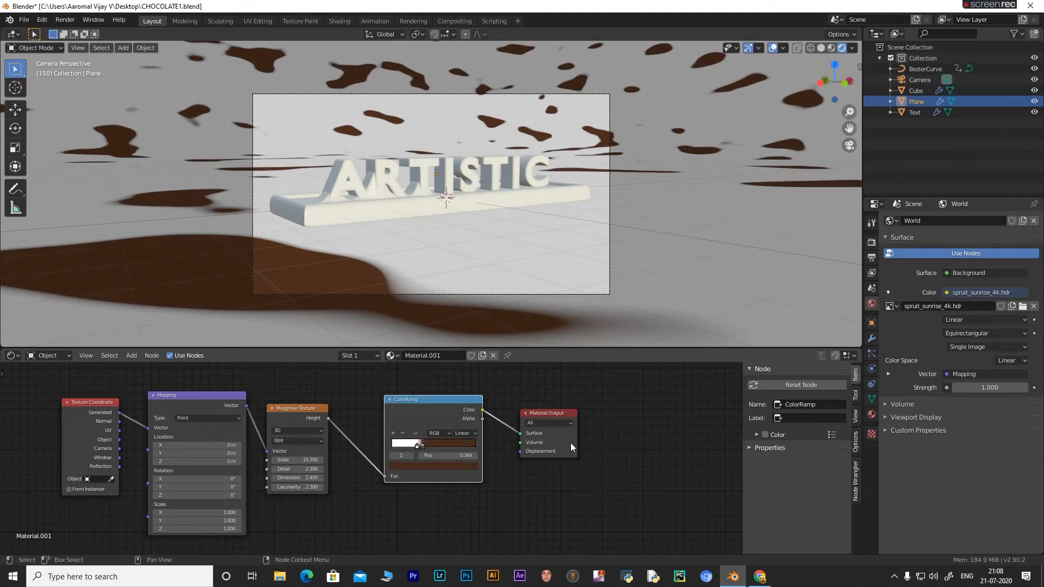
Add a third ColorRamp stop, place it at position 0.532, and sample a gray from the ramp for it.
click(394, 433)
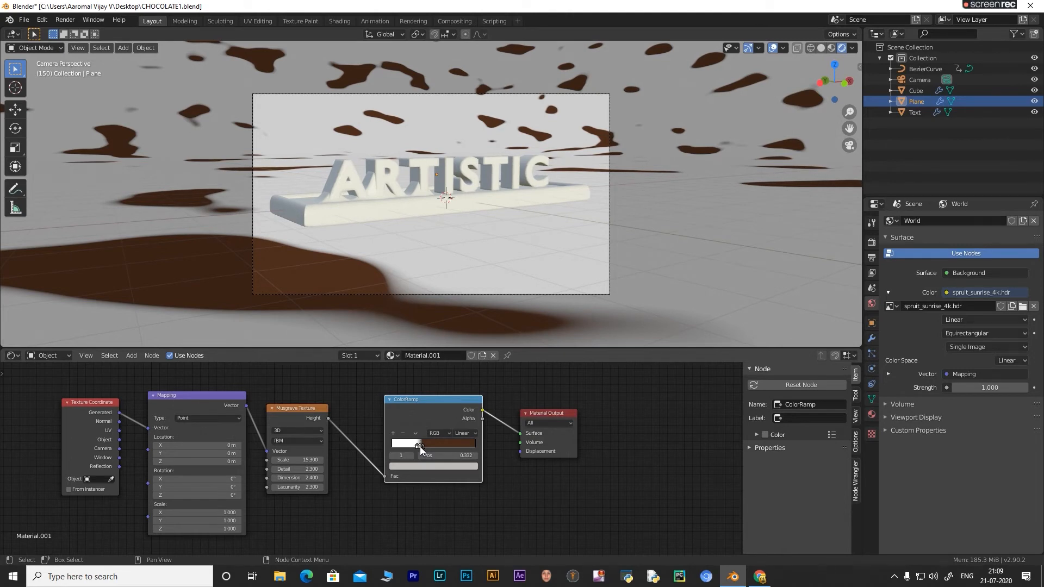
drag(420, 445, 437, 448)
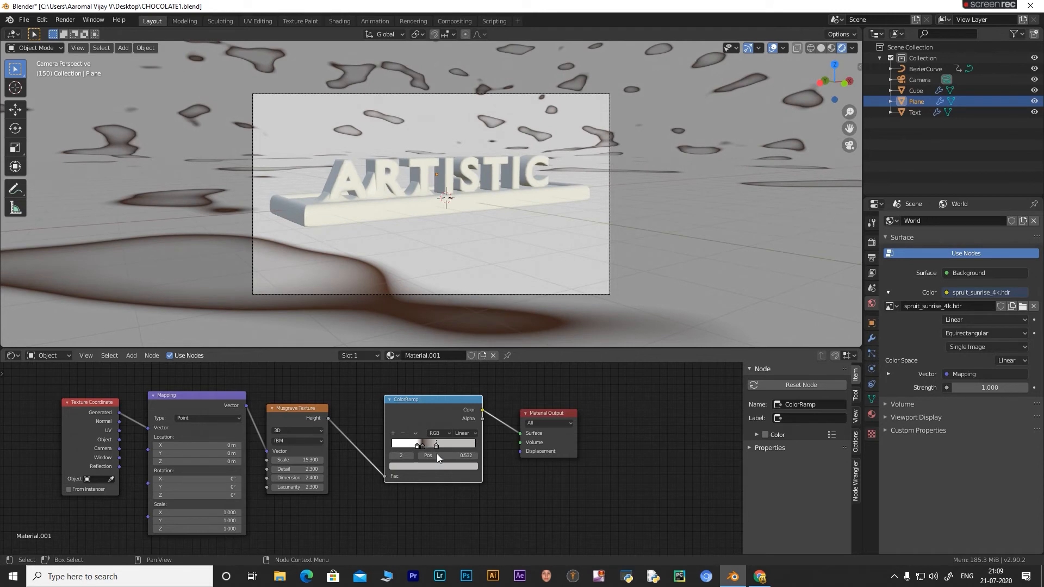
click(434, 467)
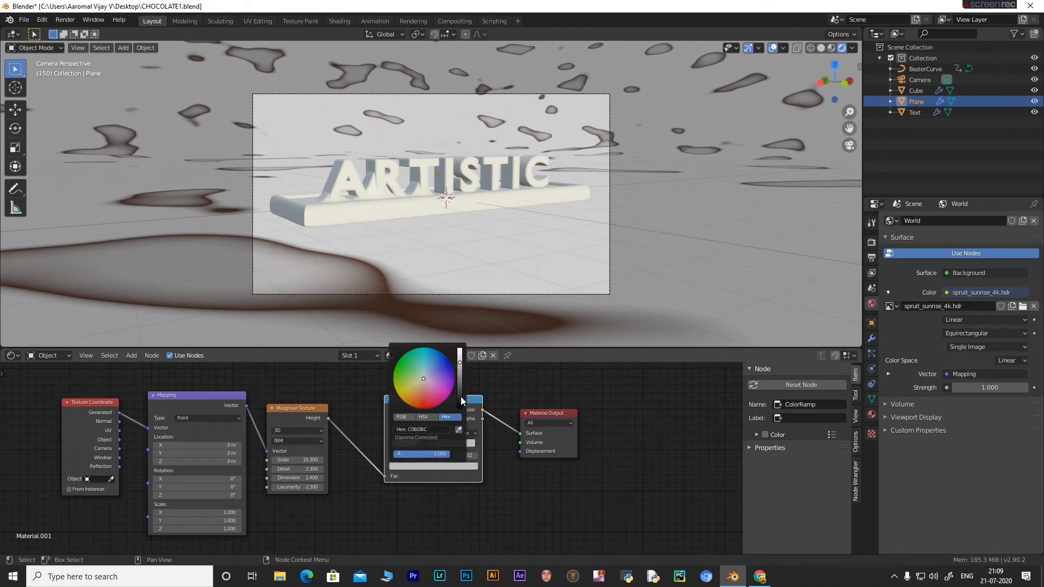
click(458, 429)
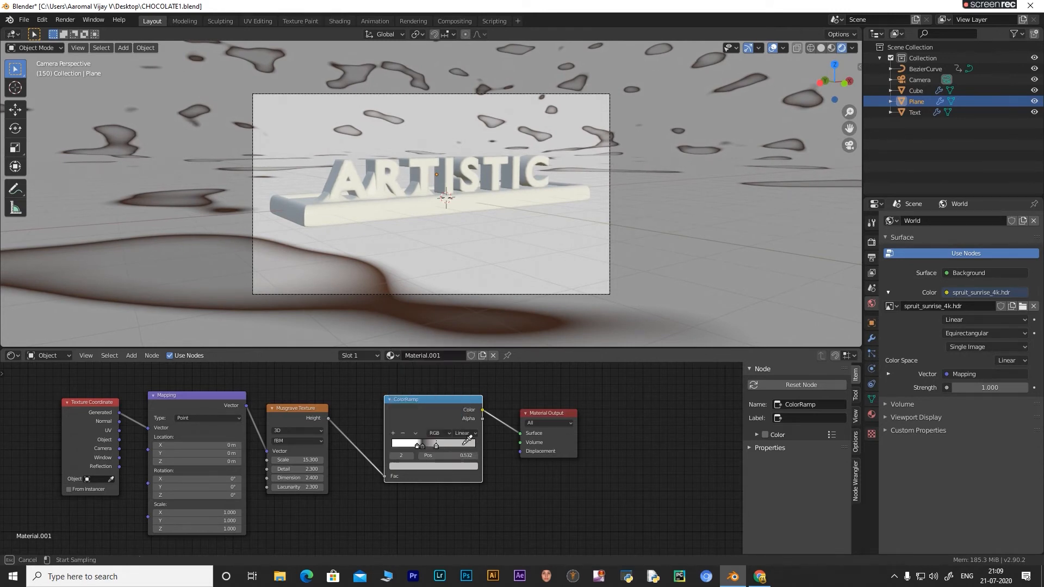
click(426, 445)
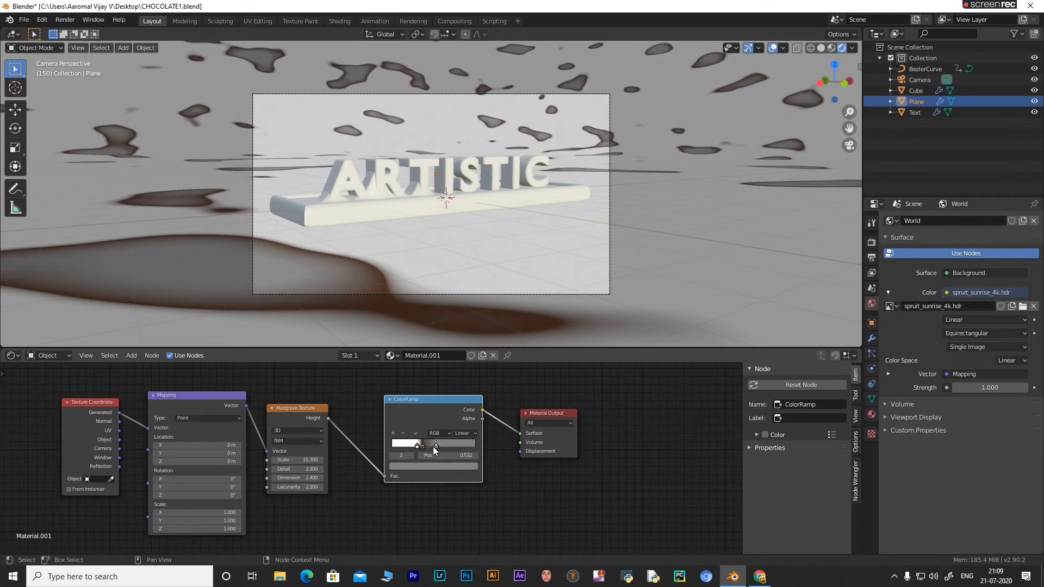
Try the gray ColorRamp stop at position 0.332 and at 0.195, checking the neighbouring stops' colors.
drag(436, 446, 418, 448)
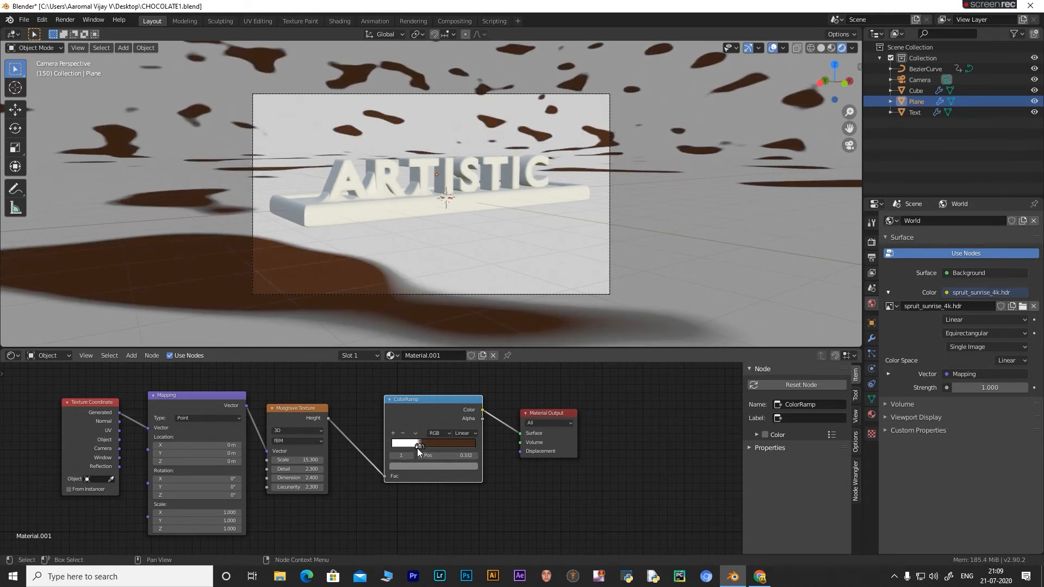
click(425, 466)
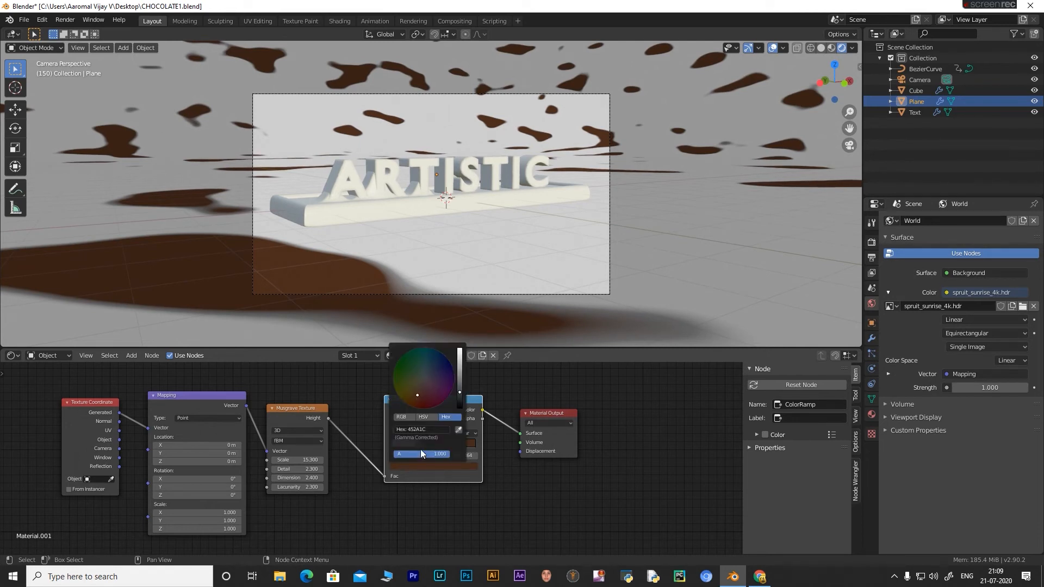
click(422, 447)
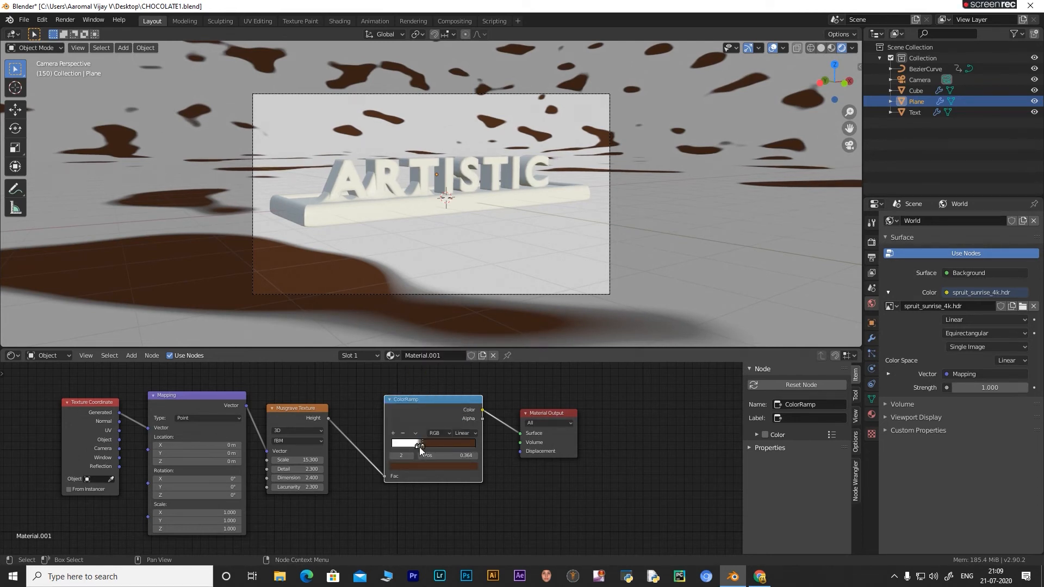
click(417, 447)
click(428, 466)
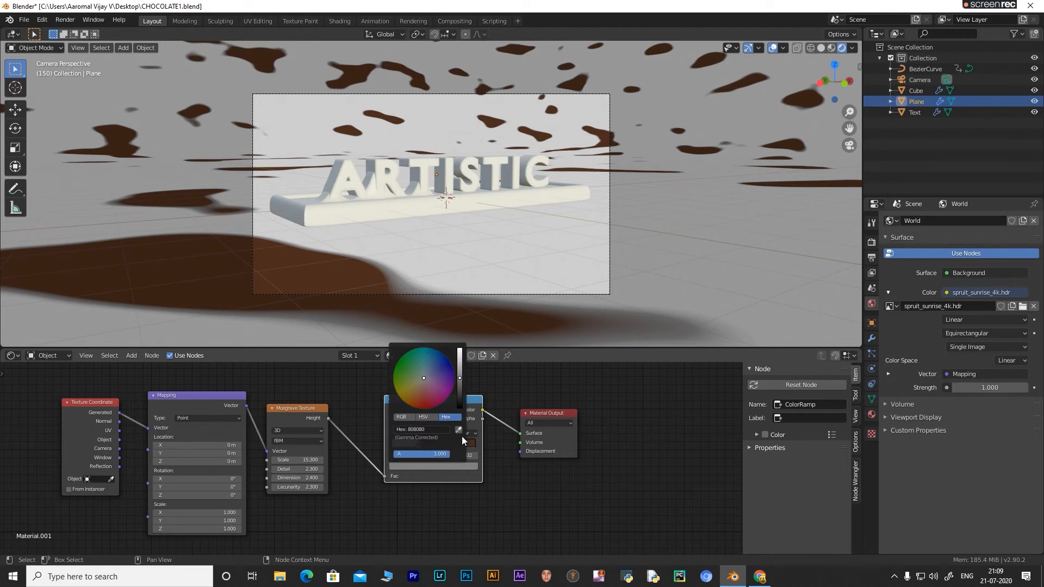
click(462, 452)
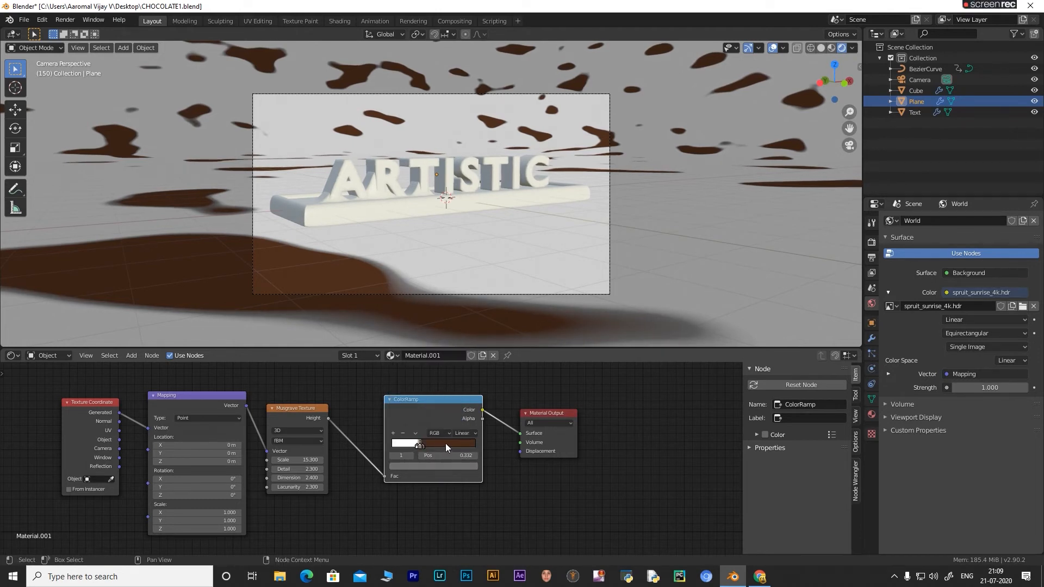
mouse_move(419, 446)
mouse_down()
mouse_move(433, 447)
mouse_move(407, 450)
mouse_up()
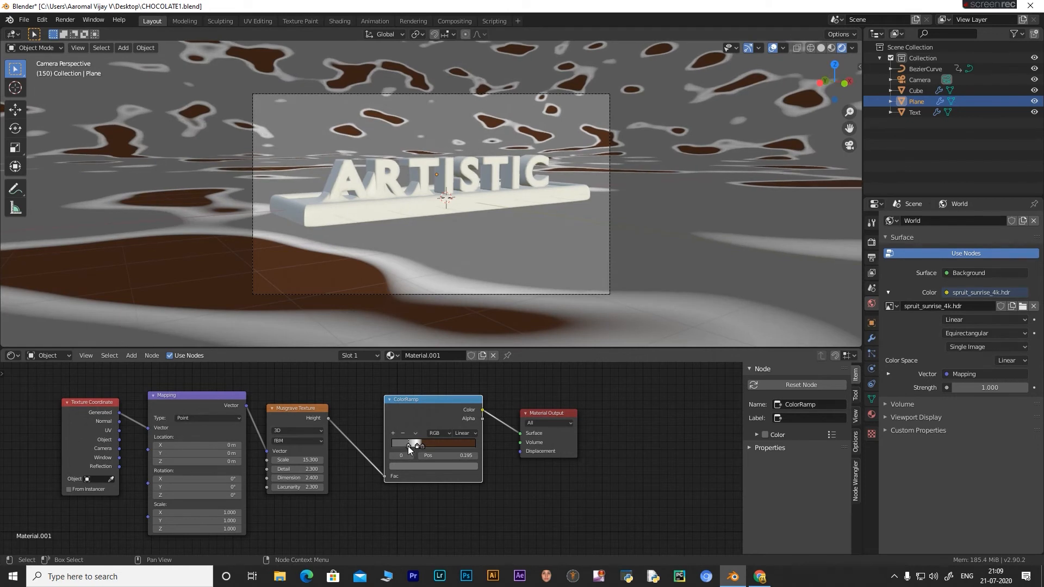
Recolor the gray ColorRamp stop with the brown sampled from the ramp.
click(414, 466)
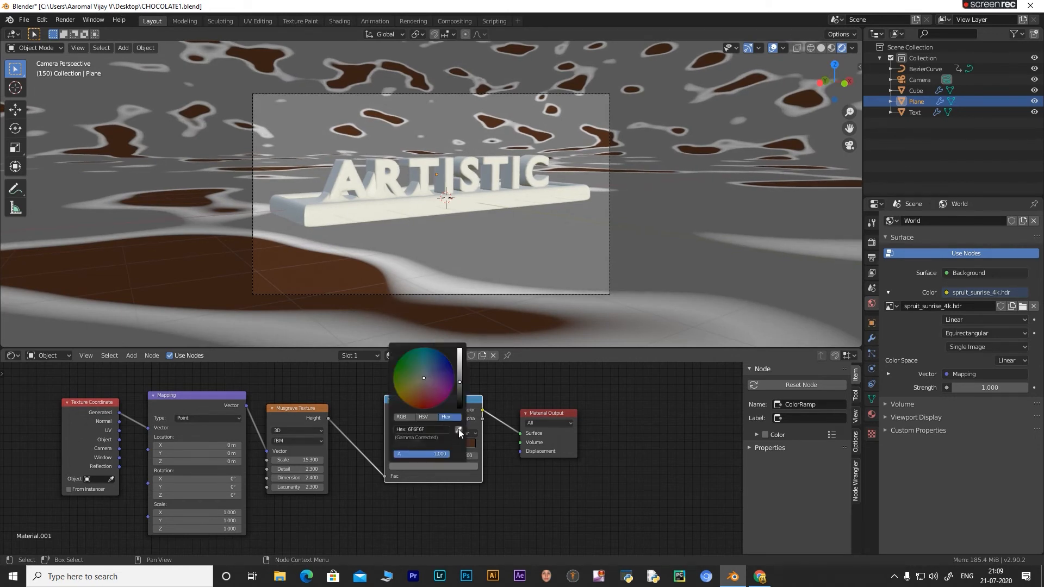
click(458, 430)
click(463, 443)
Move the newly brown ColorRamp stop beyond the one at 0.364 and darken it to a deeper brown.
drag(410, 446, 430, 446)
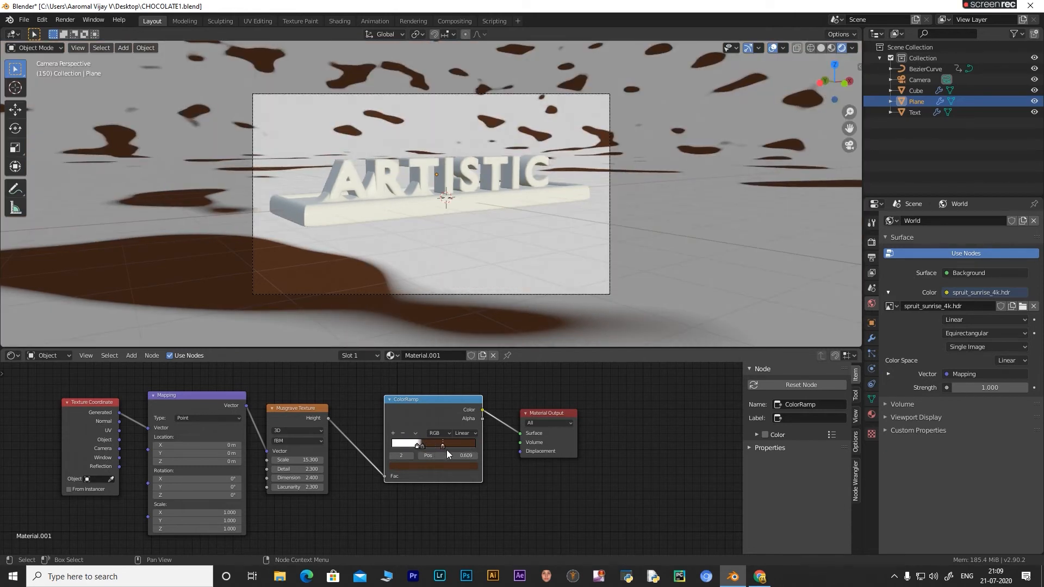
drag(433, 447, 431, 447)
click(444, 467)
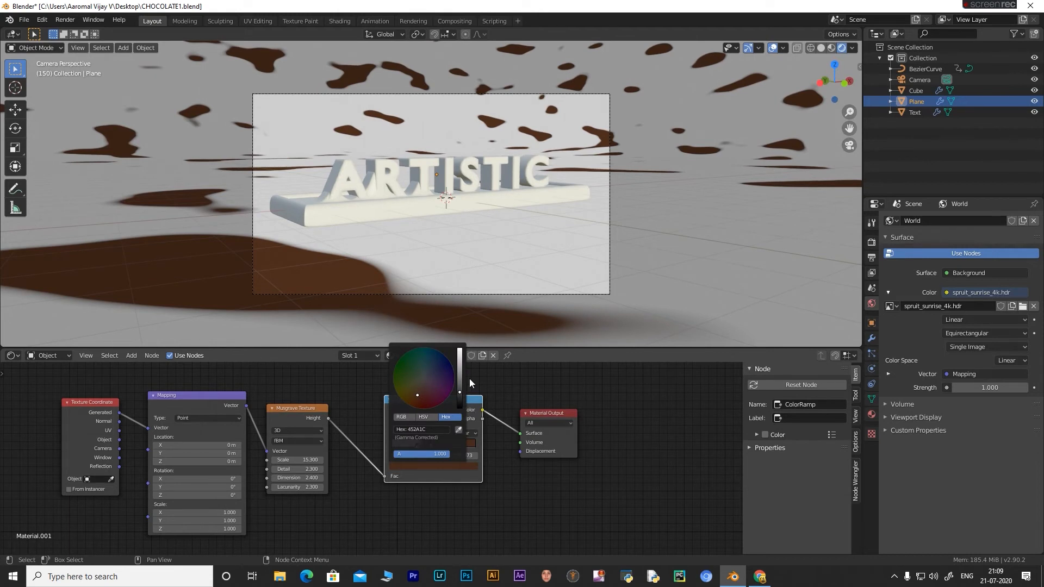
mouse_move(461, 393)
mouse_down()
mouse_move(461, 407)
mouse_move(459, 397)
mouse_up()
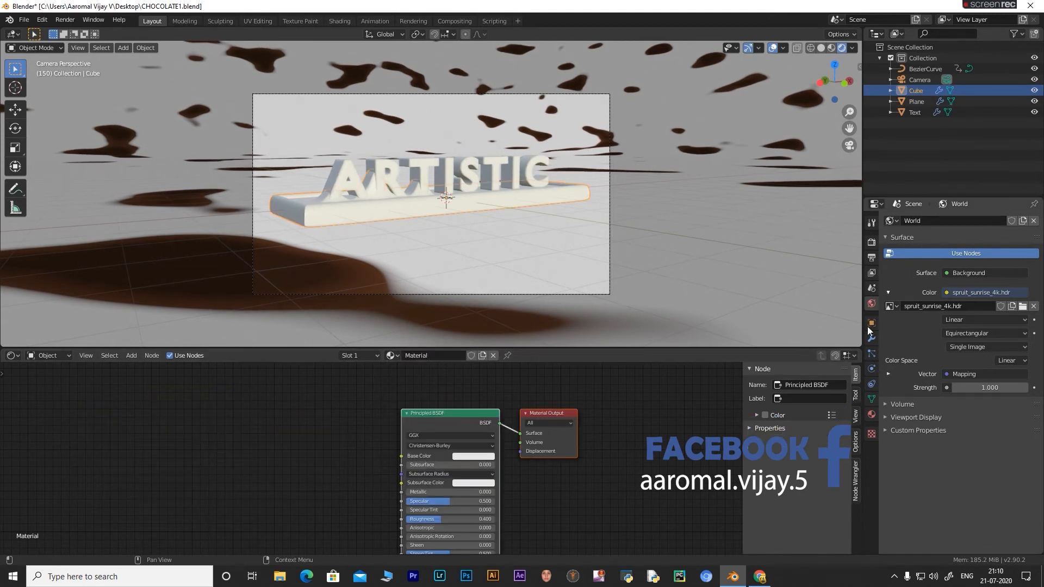
Enlarge the 3D viewport and switch the shader editor below it to the Timeline.
drag(606, 348, 614, 504)
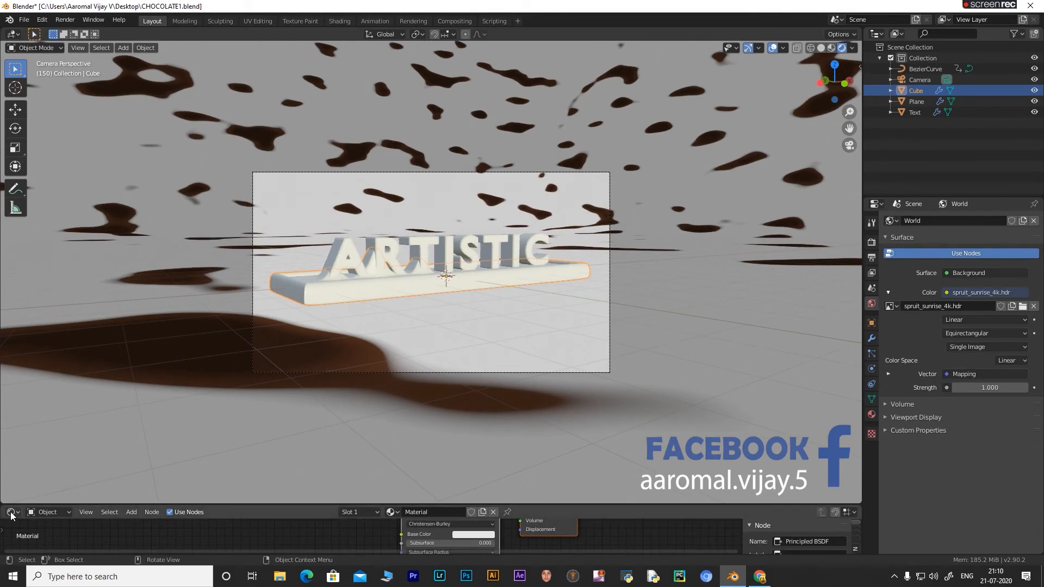
click(11, 512)
click(121, 430)
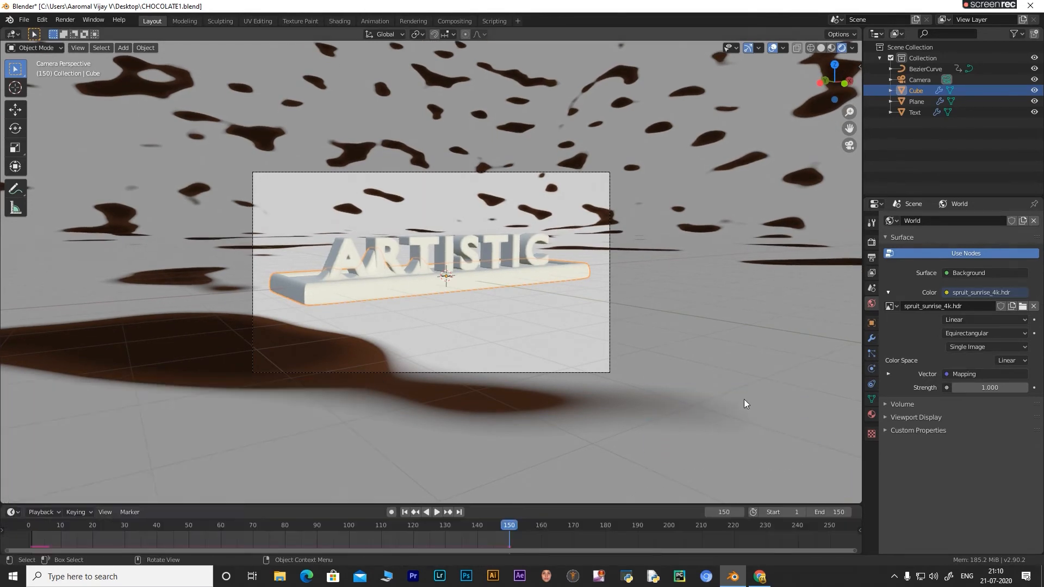
Replace the tray material's surface with a Mix Shader combining a Diffuse BSDF and a Glossy BSDF.
click(871, 414)
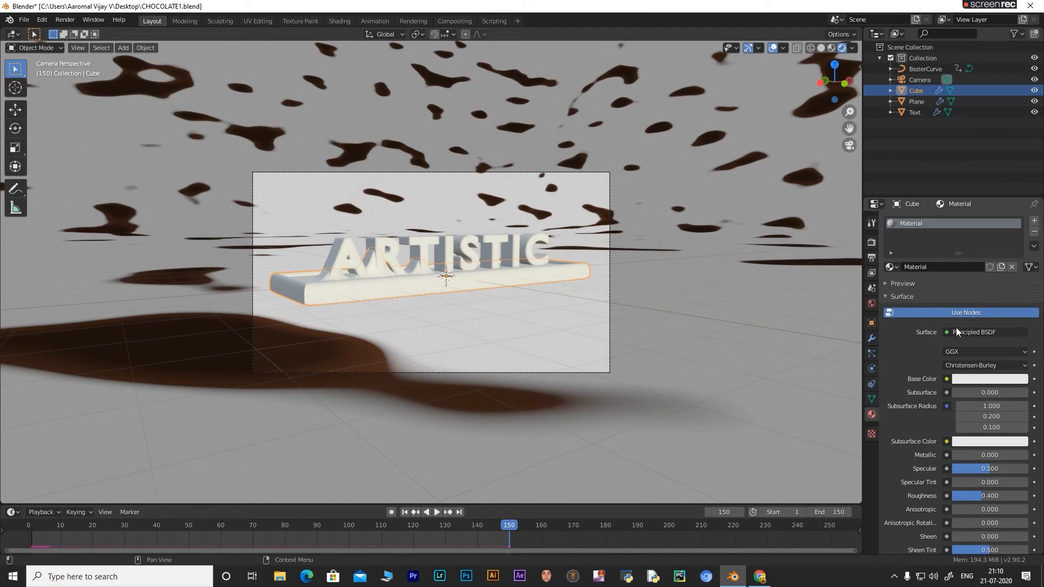
scroll(955, 327, down, 1)
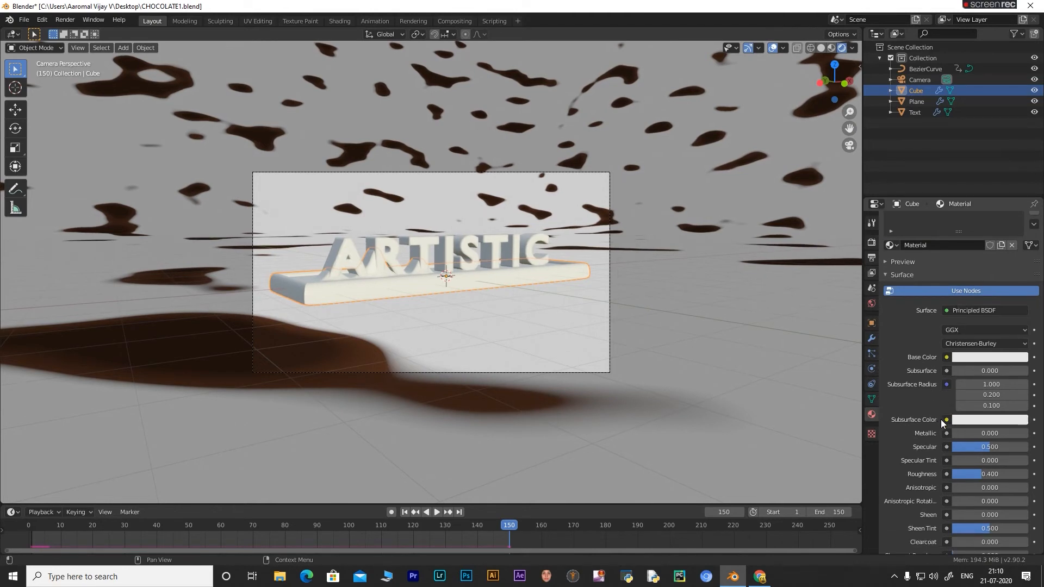
click(947, 310)
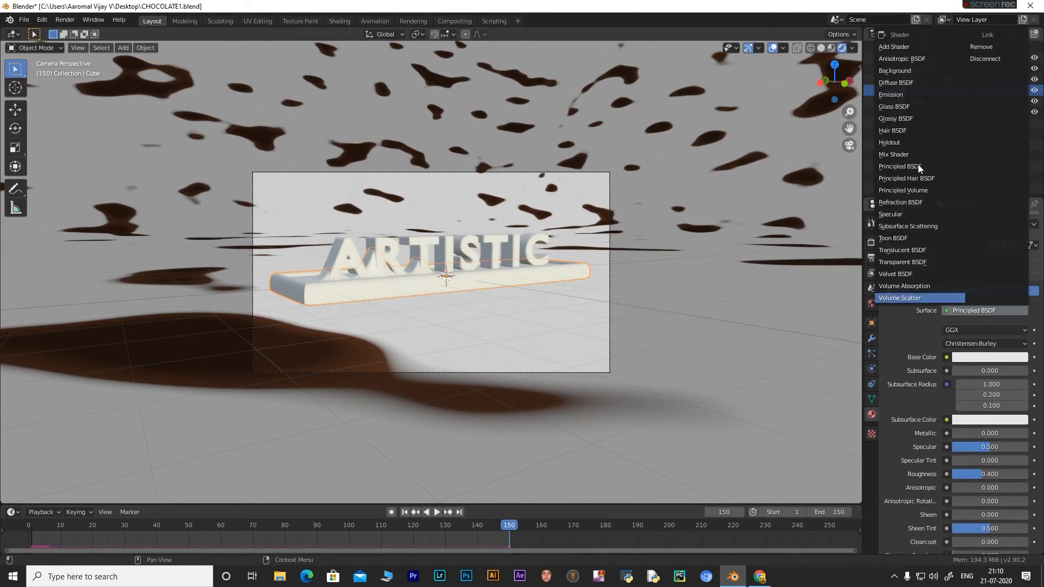
click(906, 154)
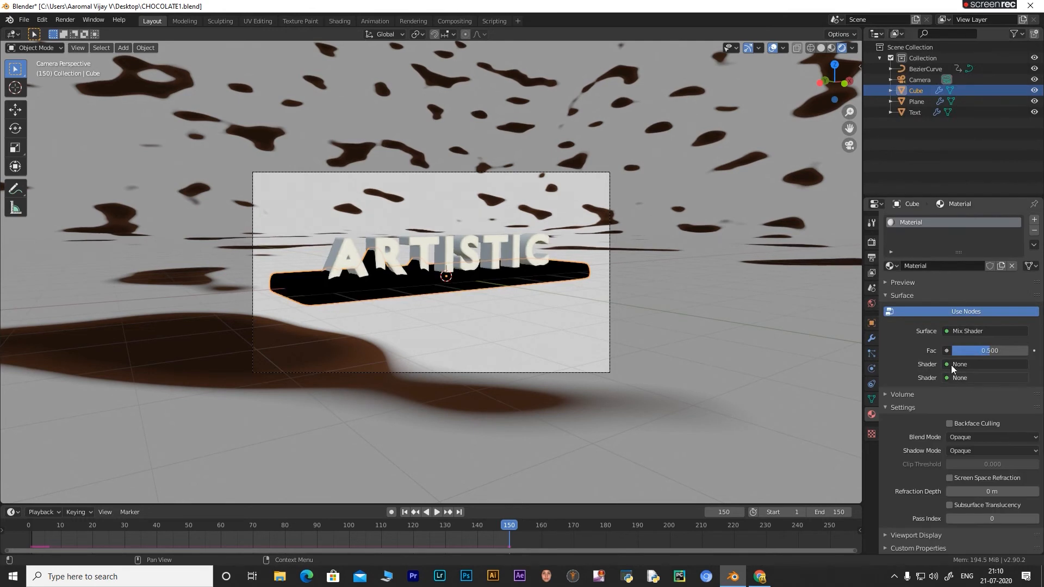
click(975, 364)
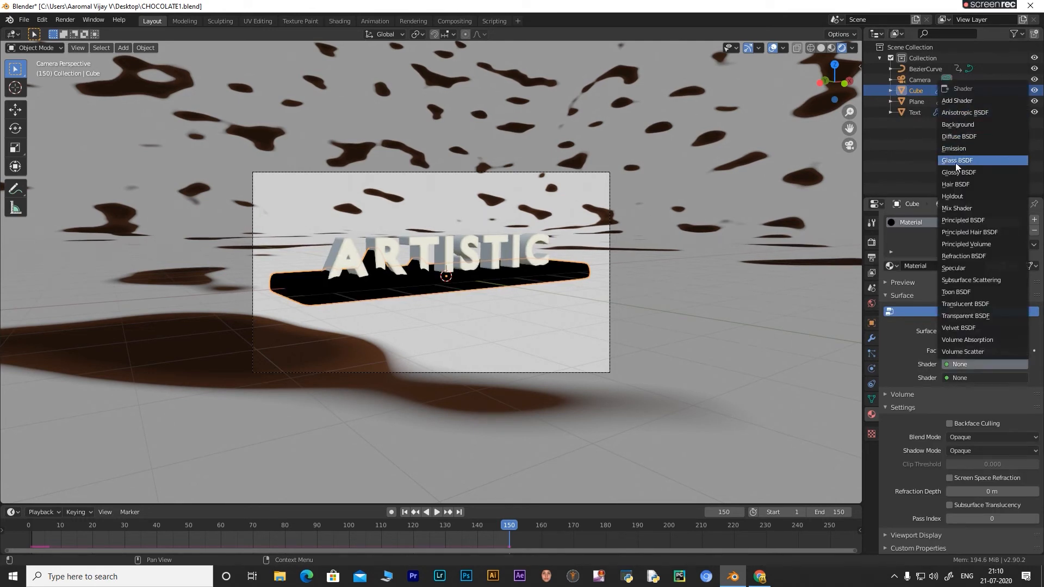
click(955, 136)
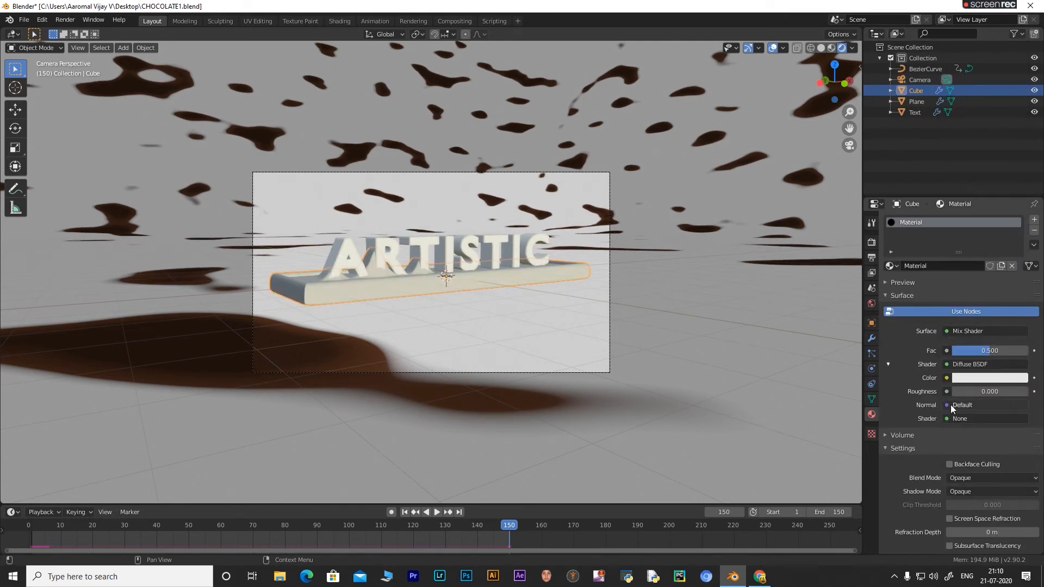
click(948, 420)
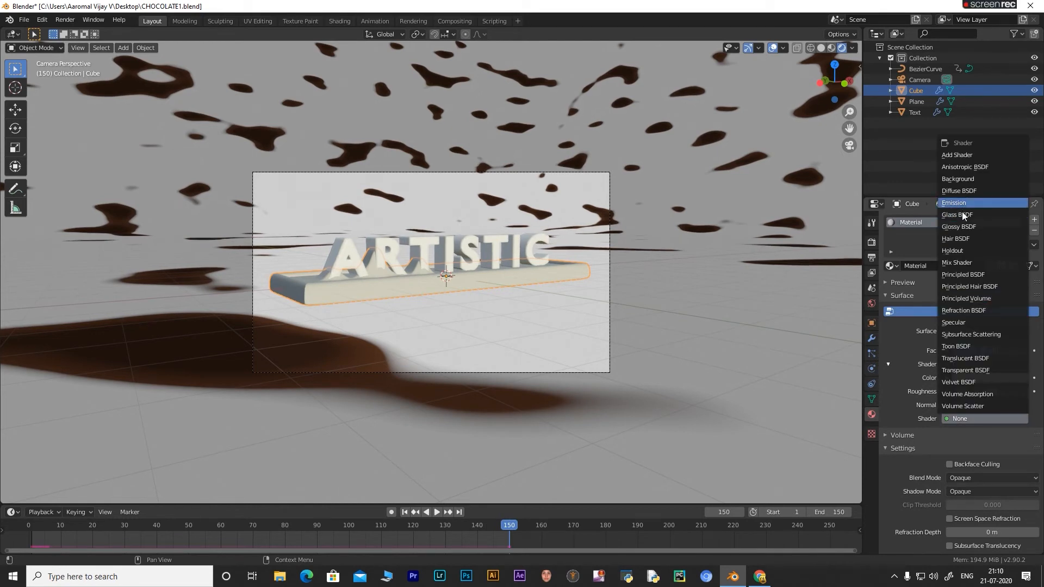
click(962, 227)
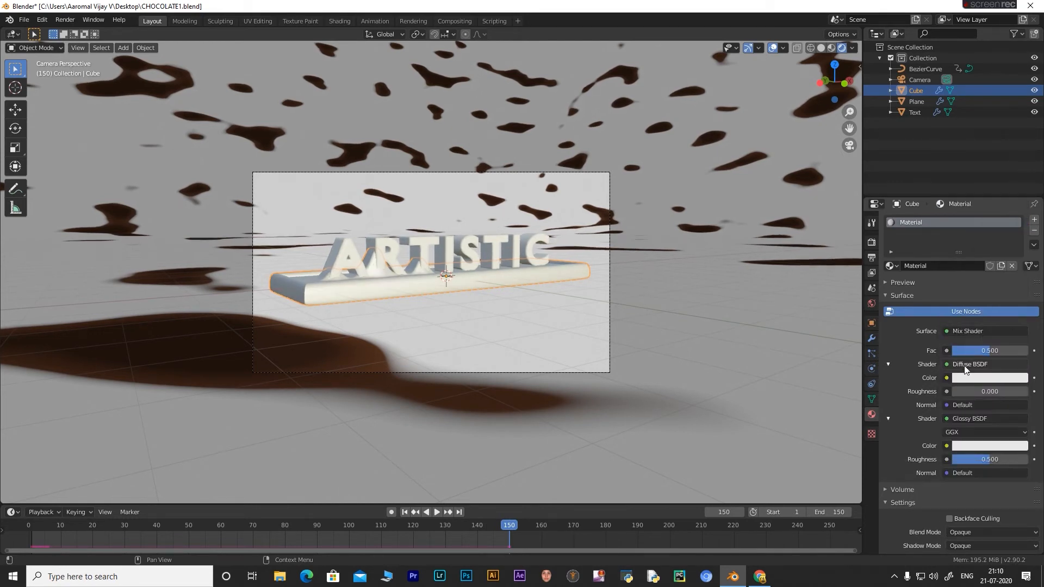
Set the tray material's Glossy BSDF roughness to 0.25 and the Mix Shader factor to 0.75.
click(983, 391)
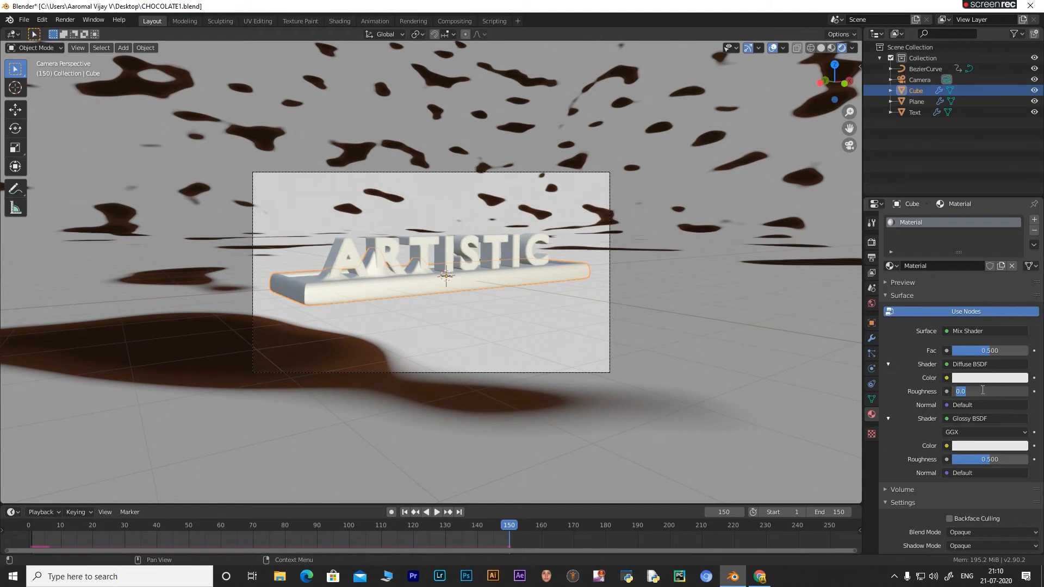
click(994, 458)
click(994, 459)
text(0)
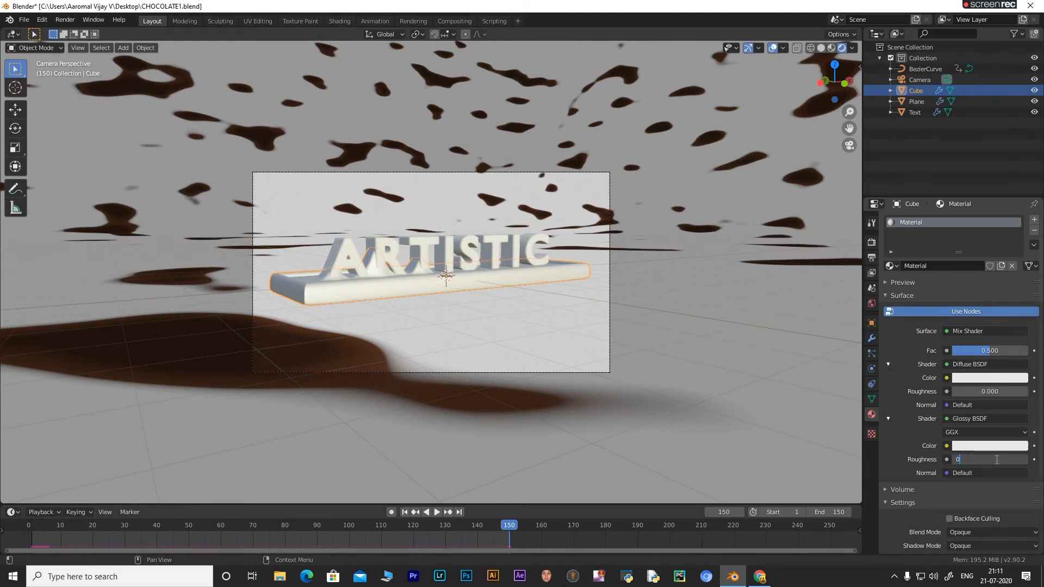
text(.25)
key(Return)
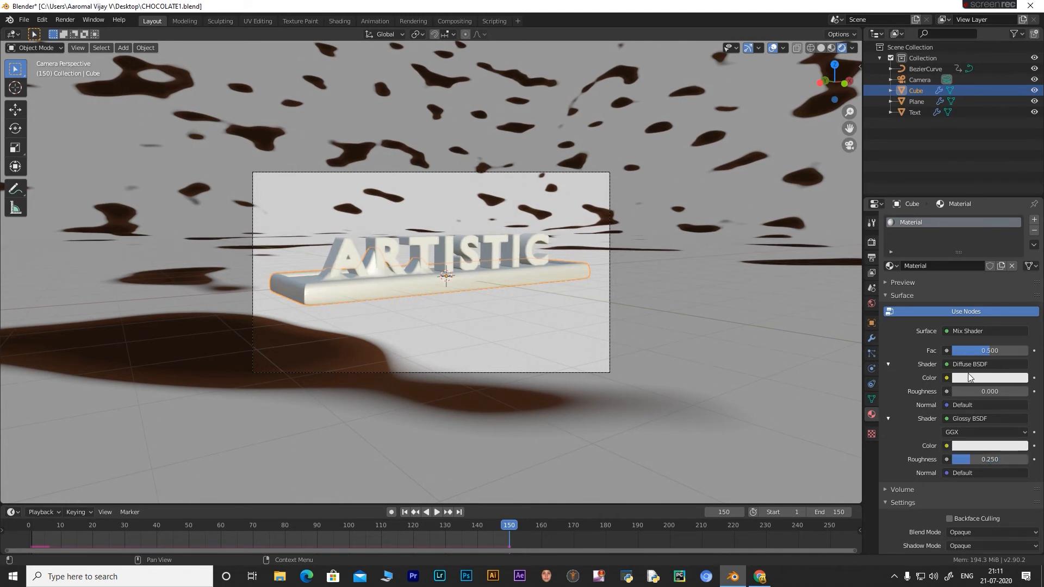
click(974, 349)
text(.75)
key(Return)
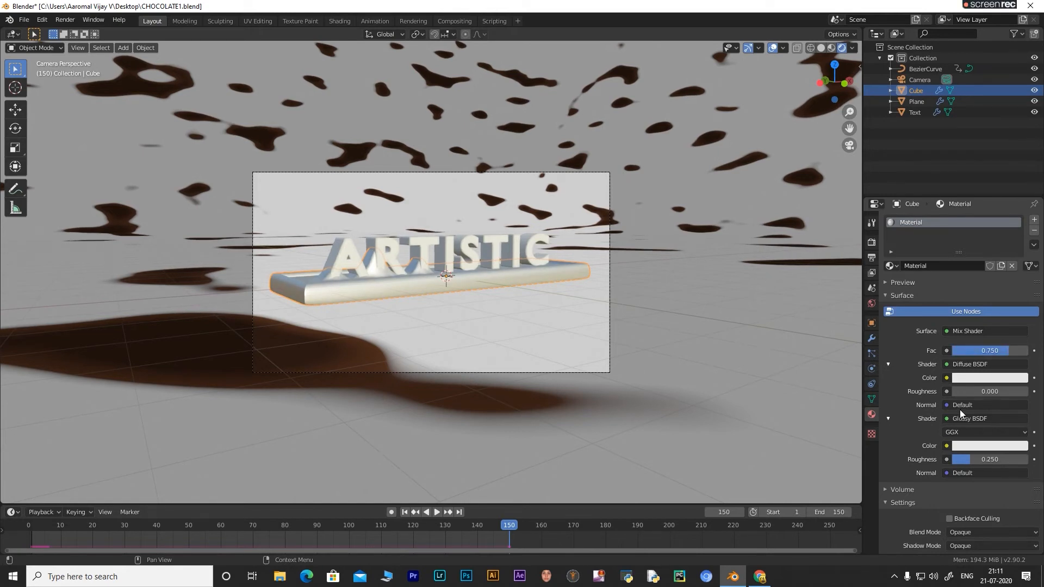
Set the Diffuse BSDF color of the tray material to the brown hex value 452A1C.
click(980, 380)
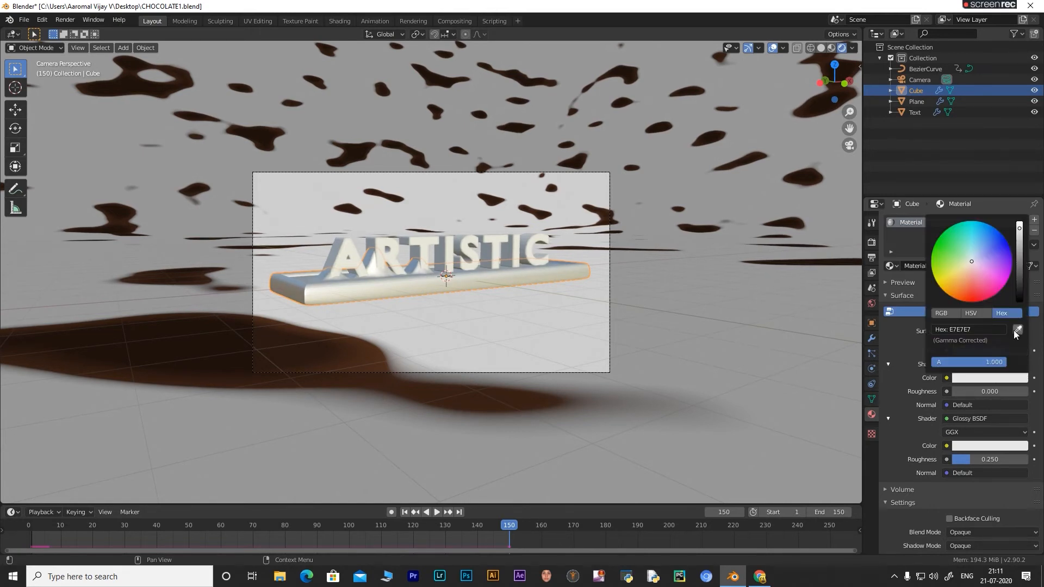
click(978, 329)
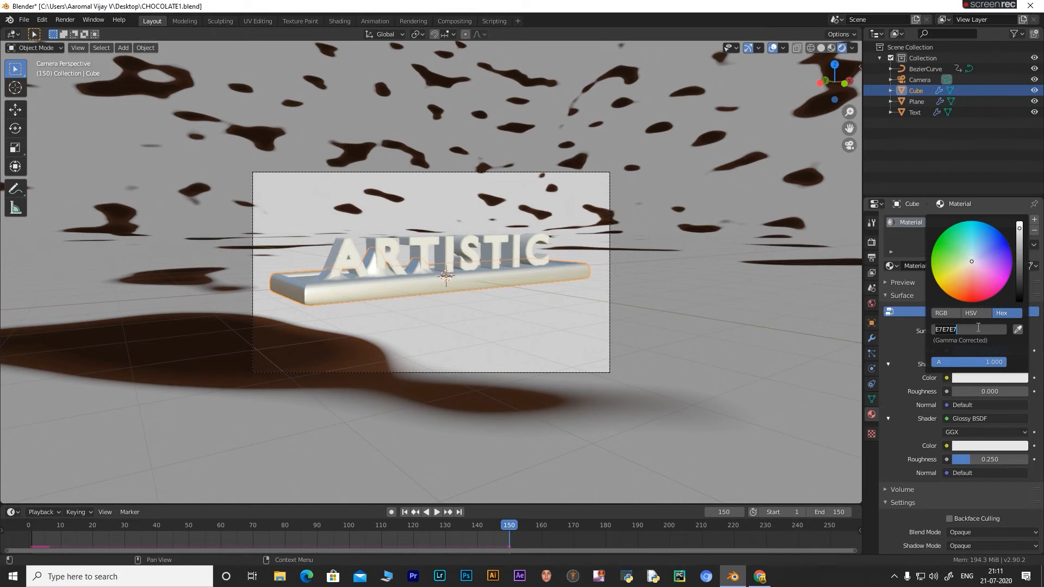
text(45)
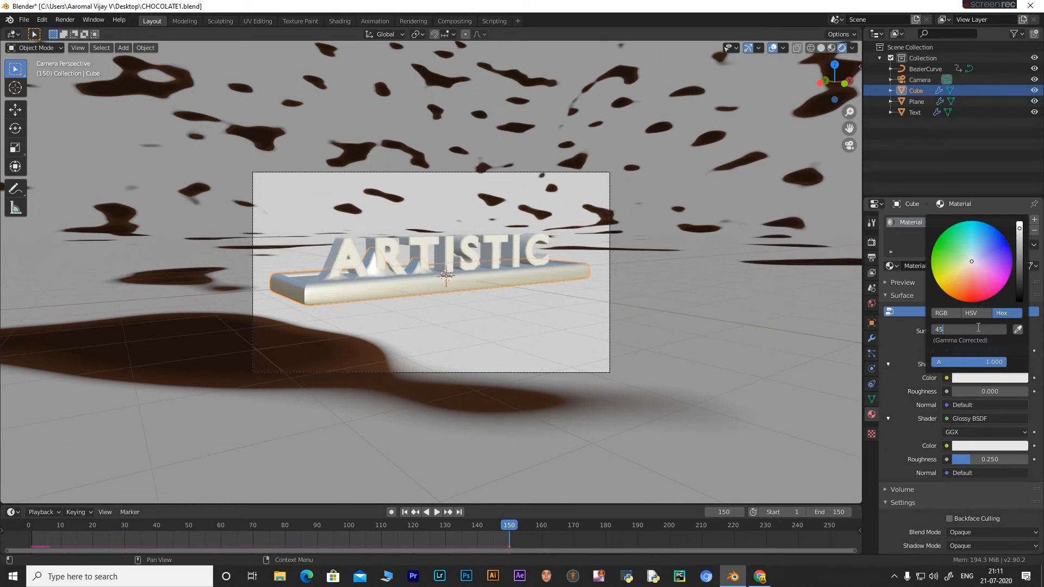
text(2A1C)
key(Return)
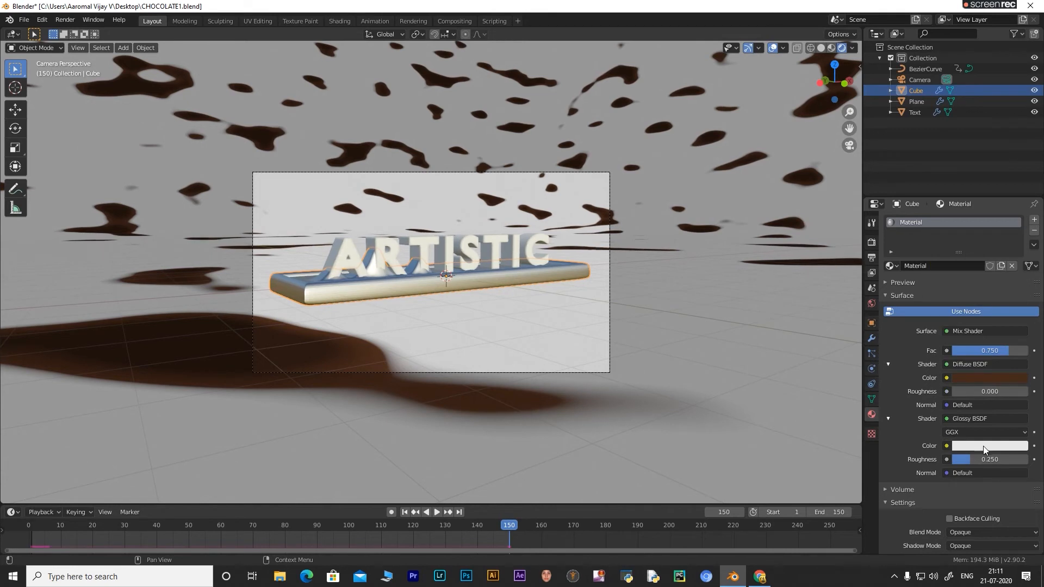
Match the Glossy BSDF color to the brown Diffuse BSDF color by sampling it with the eyedropper.
click(983, 446)
click(1017, 398)
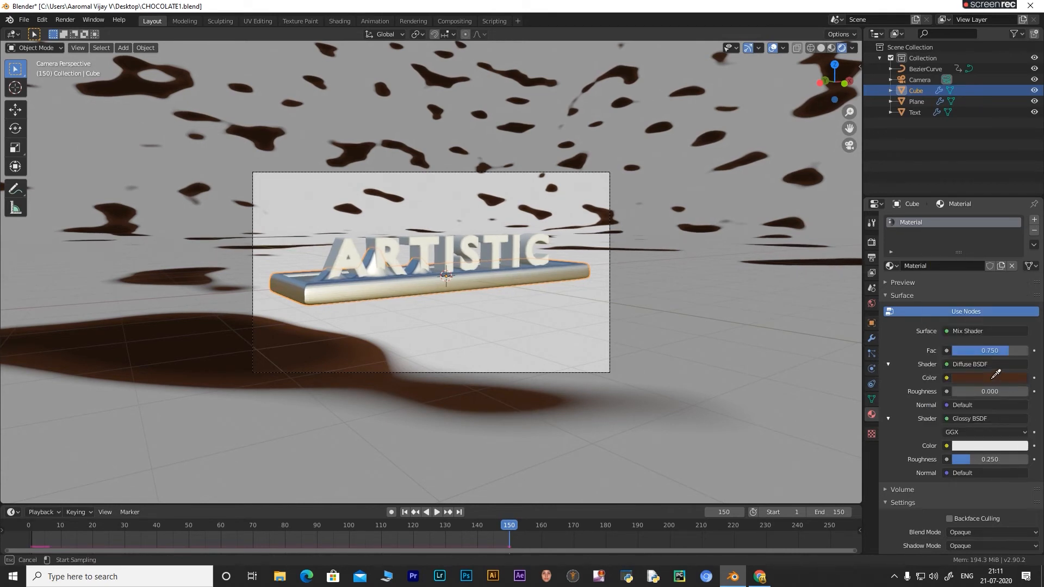
click(985, 378)
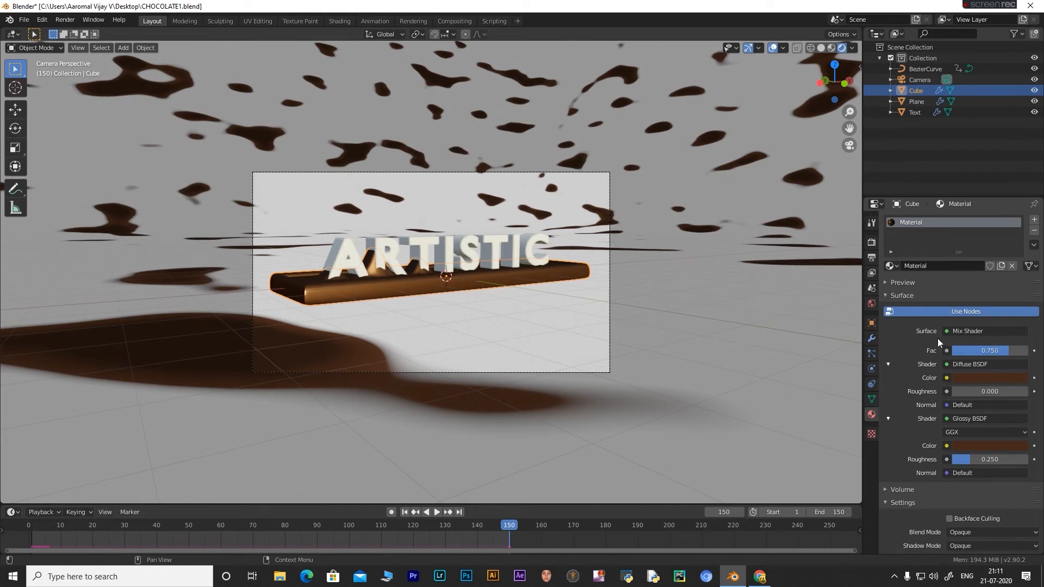
Drive the Mix Shader factor of the tray's material with the Facing output of a Layer Weight node.
click(946, 350)
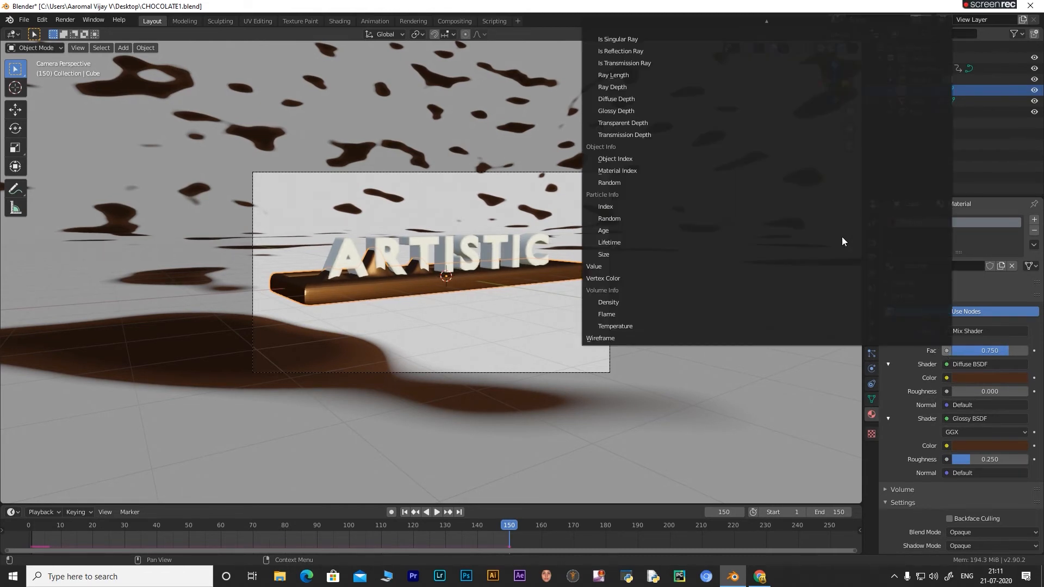
scroll(609, 97, up, 10)
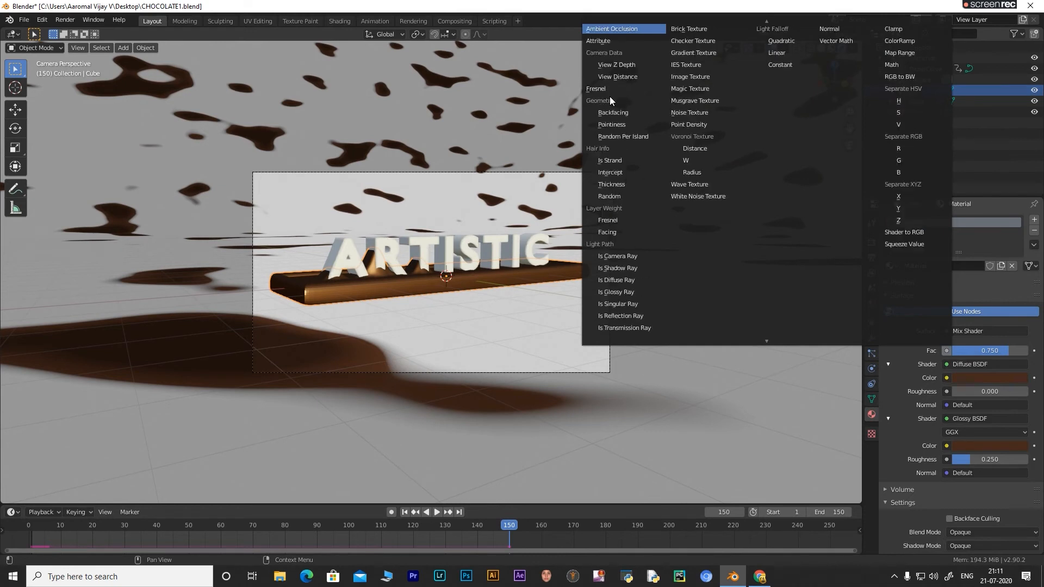
scroll(603, 107, up, 6)
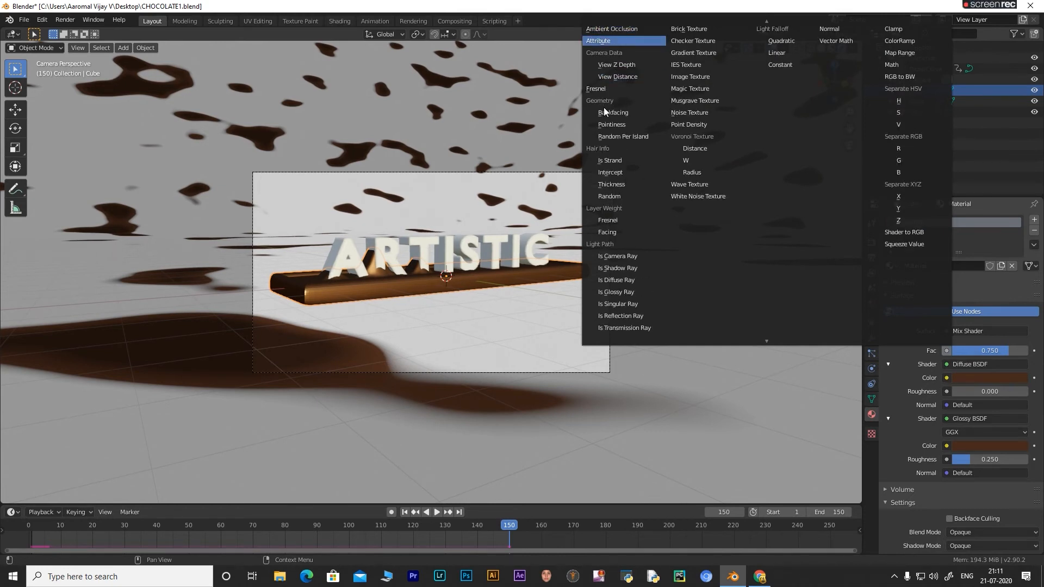
scroll(589, 102, up, 3)
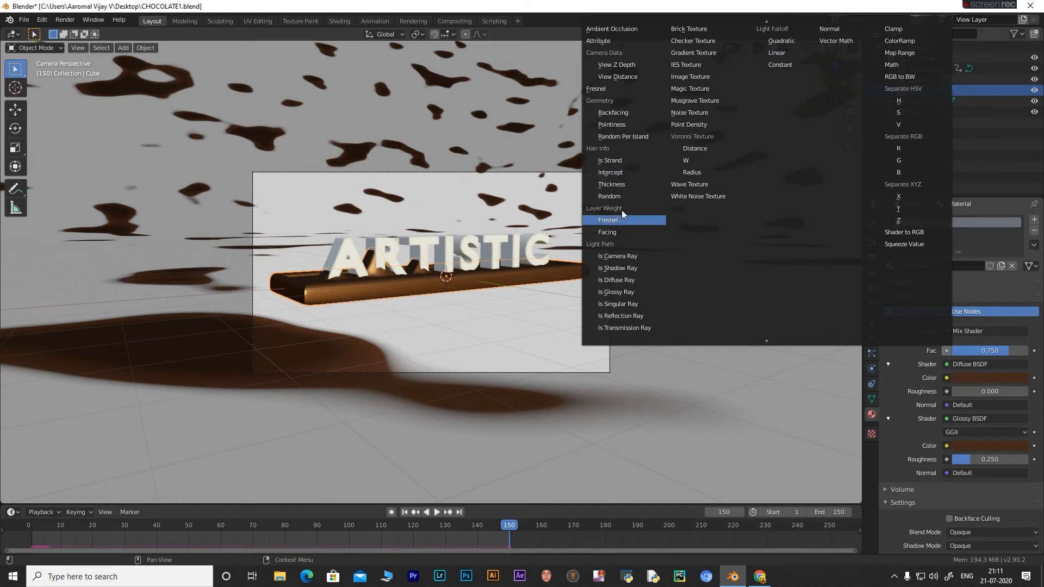
click(611, 231)
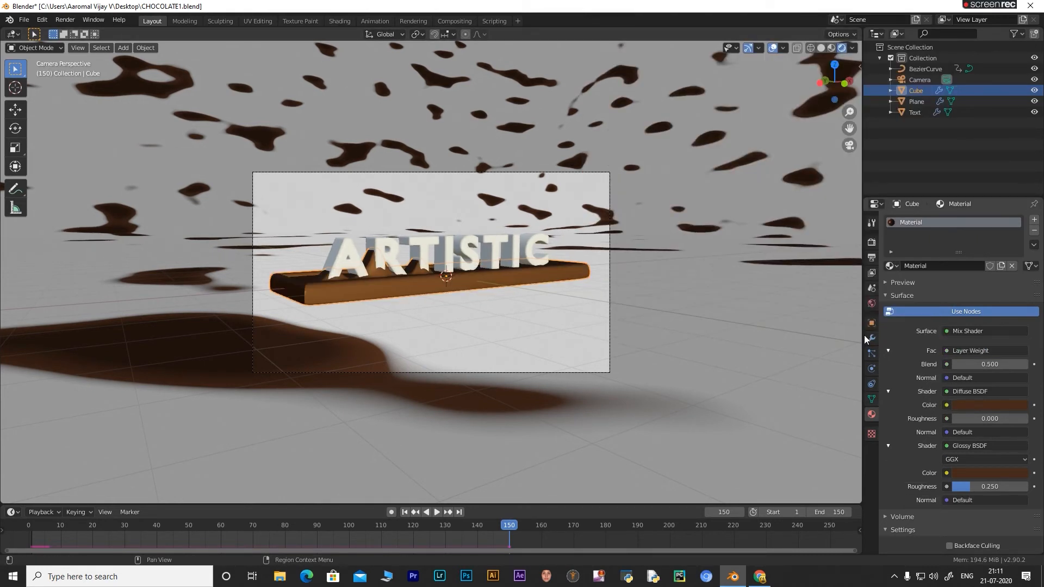
Assign the tray's existing chocolate material, Material, to the ARTISTIC lettering.
click(418, 240)
click(890, 266)
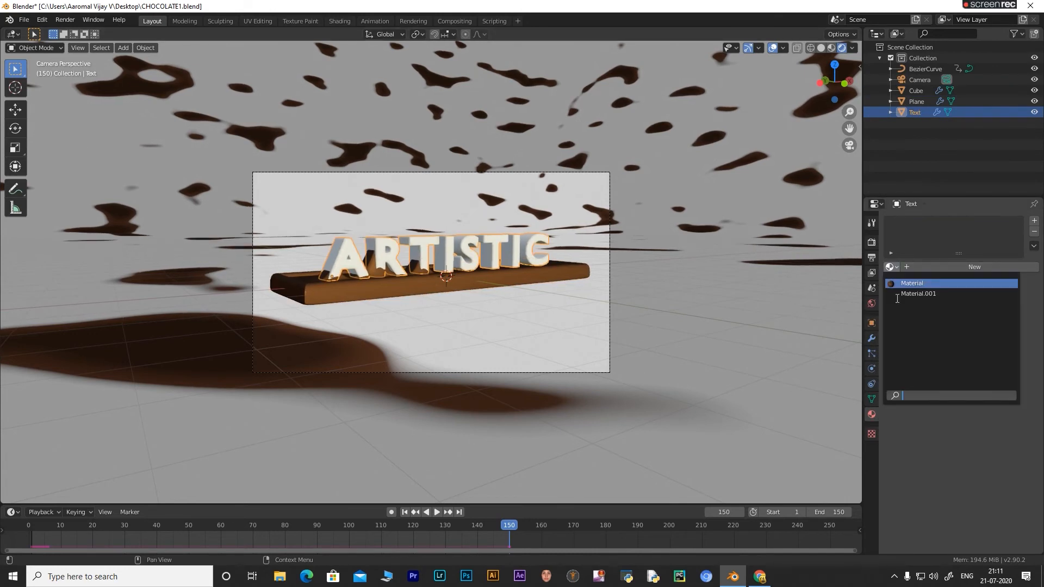
click(908, 284)
middle_drag(411, 224, 412, 234)
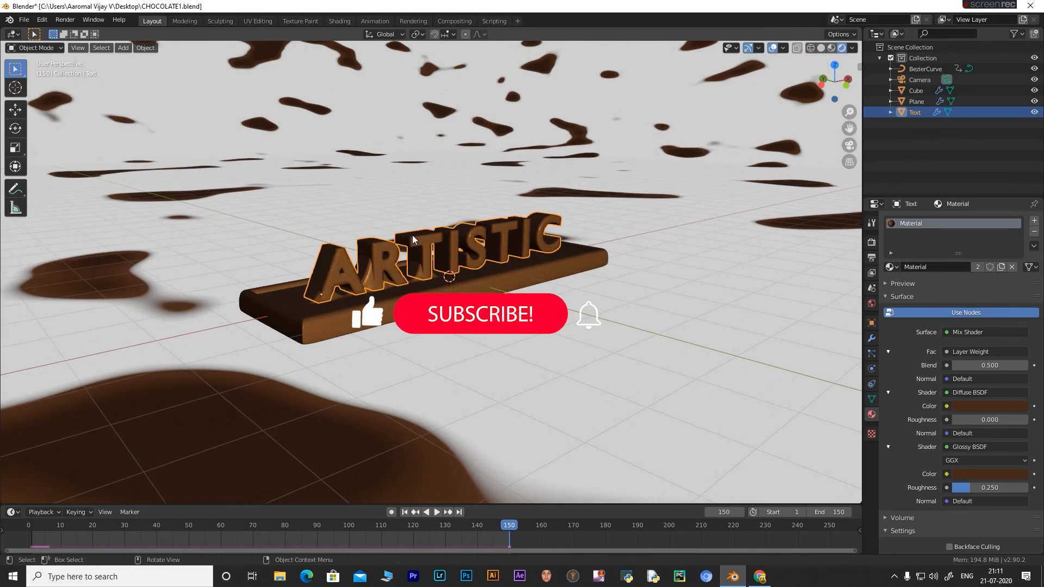
key(KP_0)
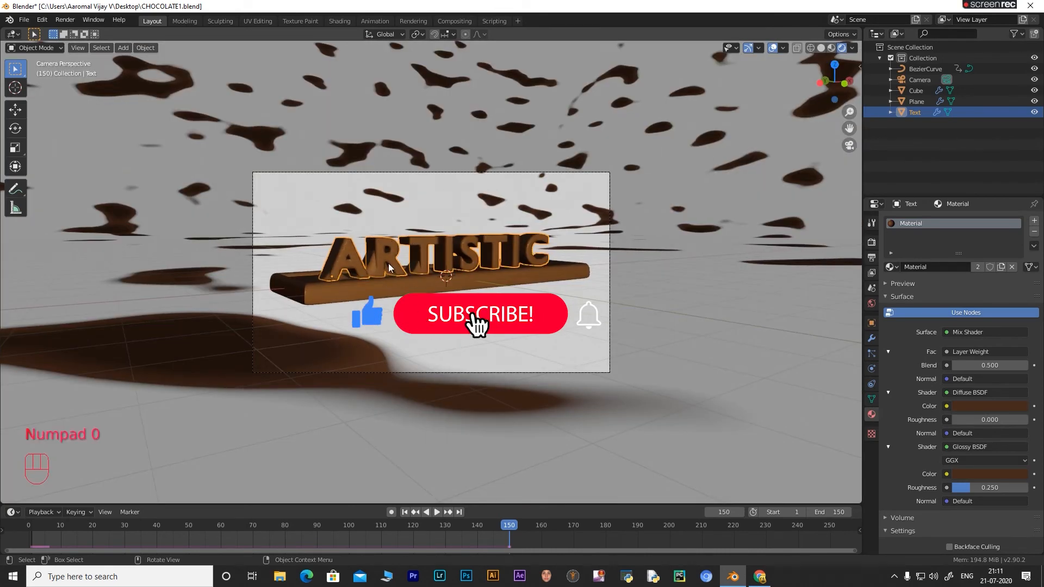
Move the camera closer to the lettering along its local Z axis by about 0.65 m.
click(427, 282)
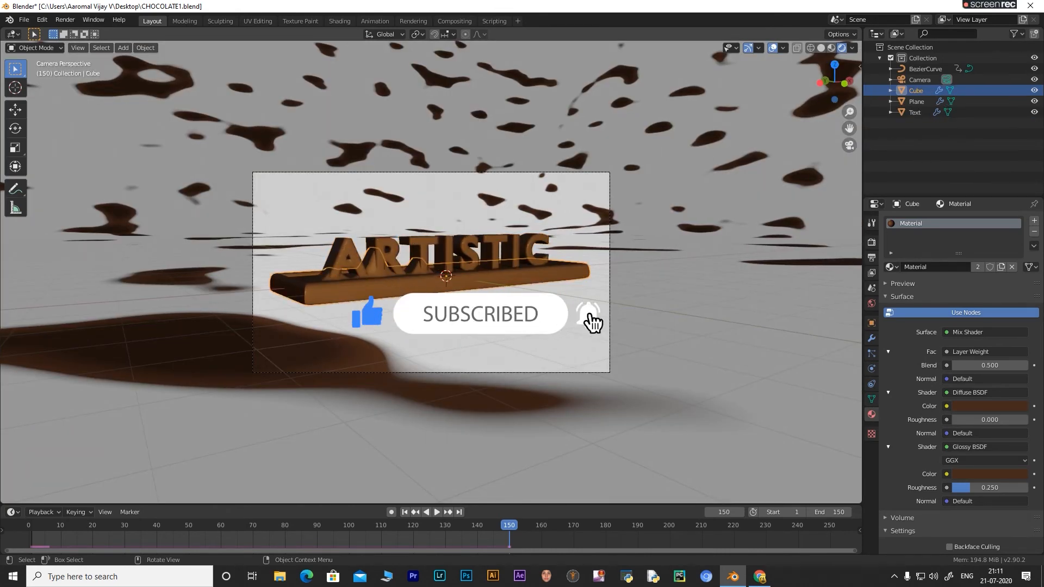
click(609, 164)
click(556, 172)
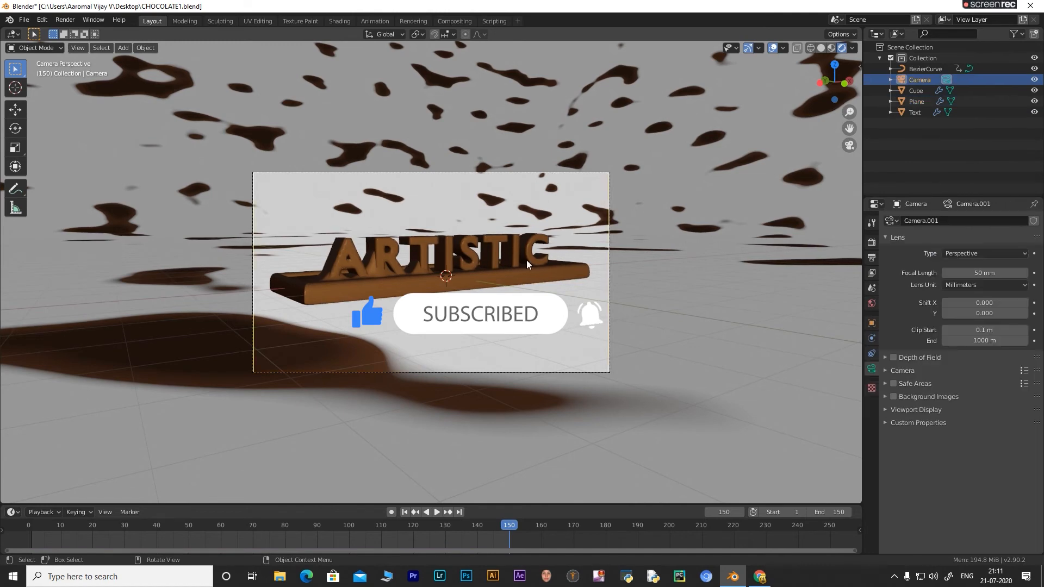
key(g)
key(z)
key(z)
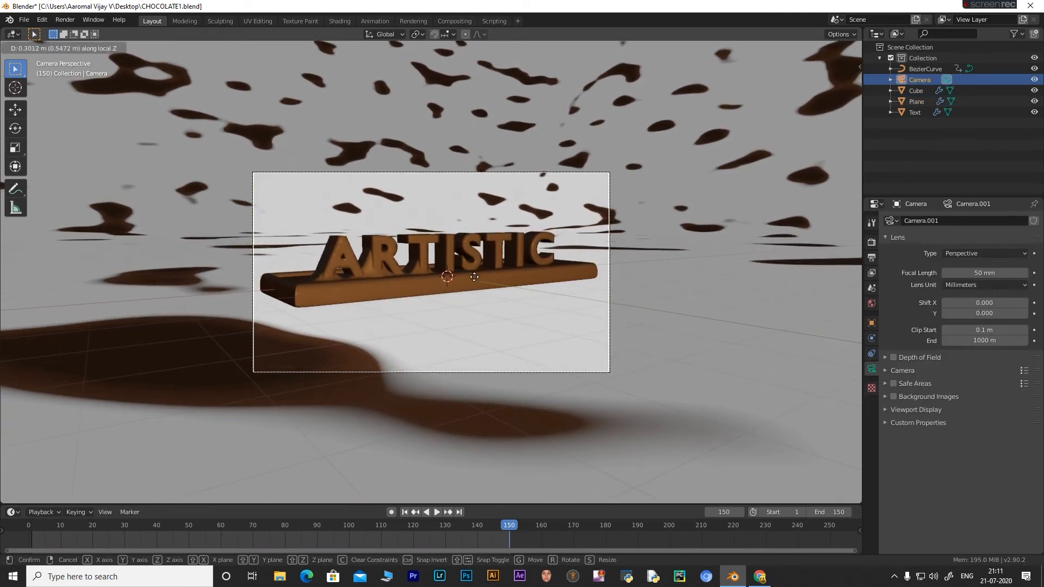
click(475, 274)
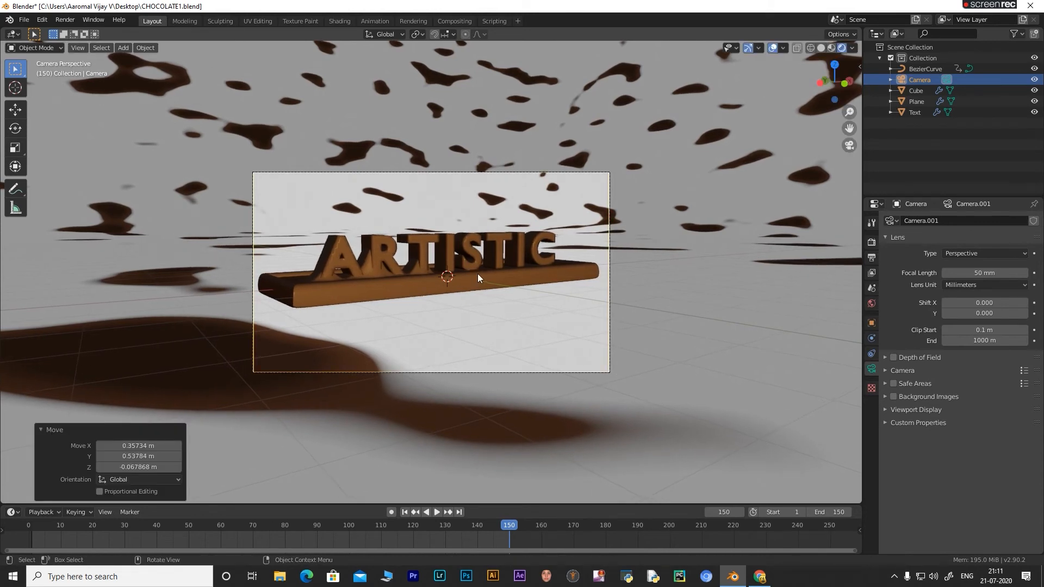
Raise the camera by about 0.24 m so the lettering and tray sit lower in the frame.
key(KP_0)
middle_drag(496, 285, 494, 287)
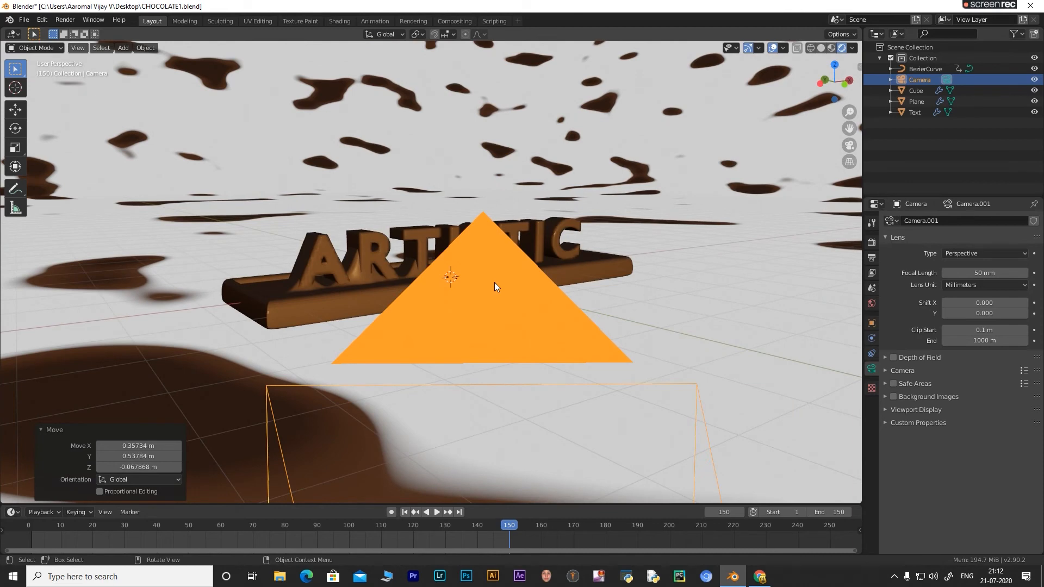
key(KP_0)
key(g)
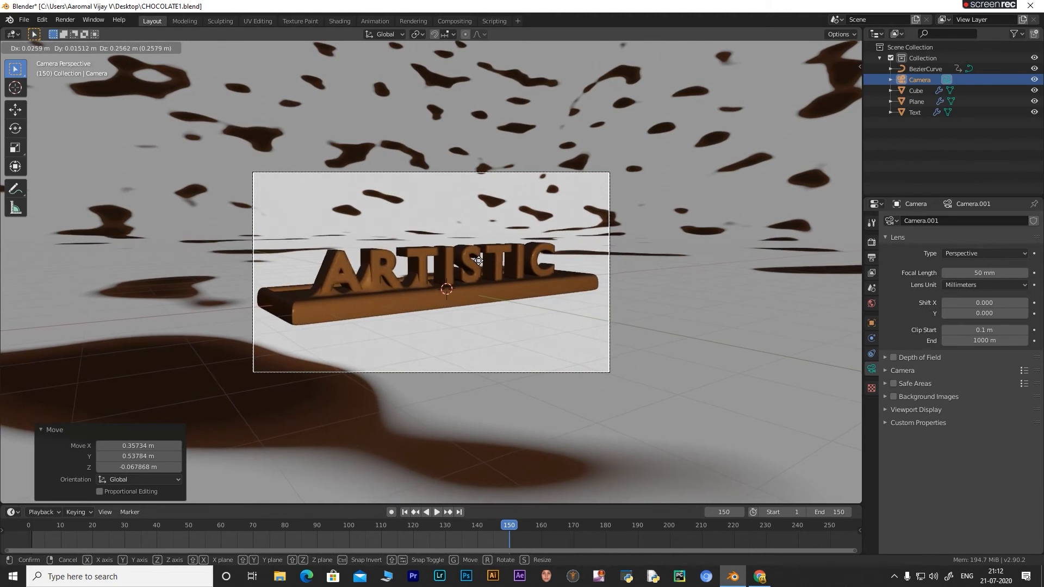
click(476, 262)
Move the camera about 0.23 m closer along its local Z axis and nudge it sideways to center the tray.
key(g)
key(z)
key(z)
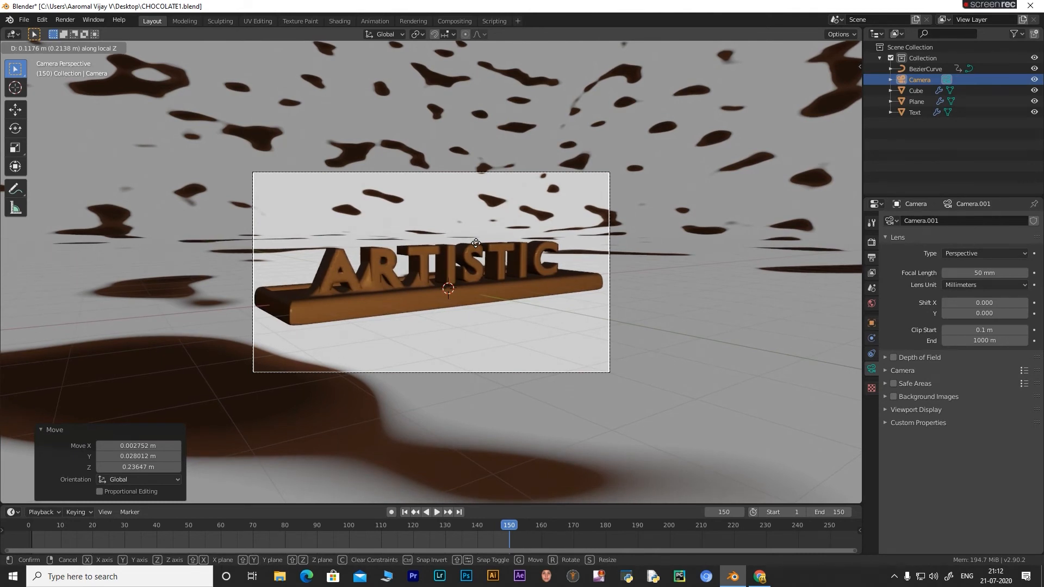
click(462, 243)
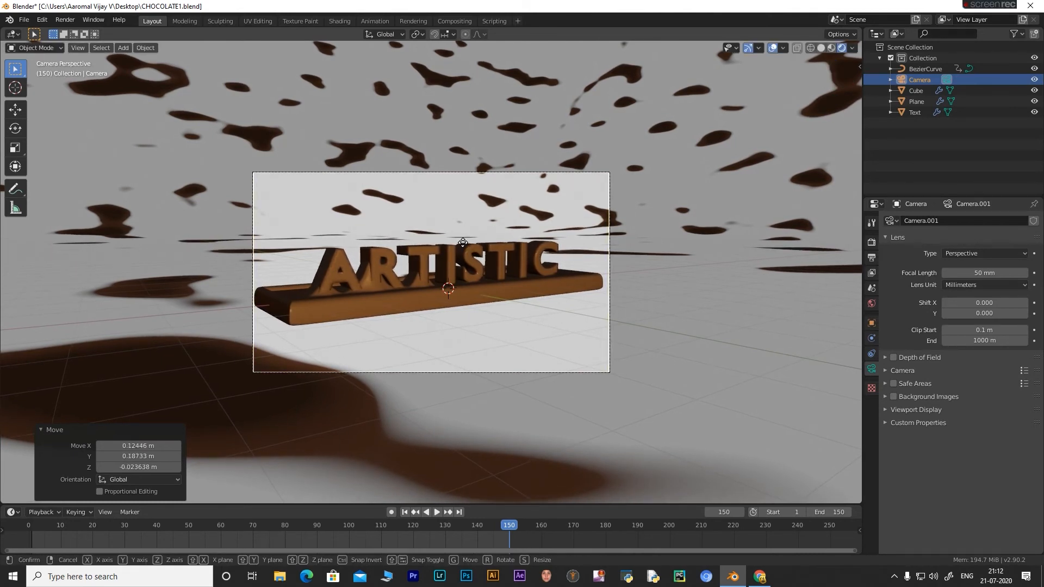
key(g)
click(460, 243)
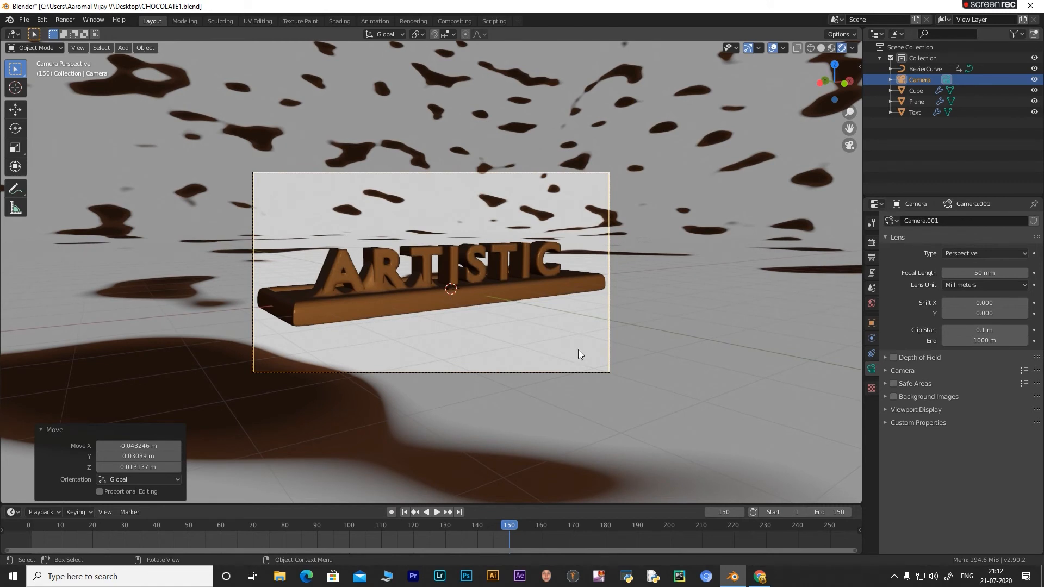
Display the background plane's material nodes in an enlarged Shader Editor below the 3D viewport.
click(774, 378)
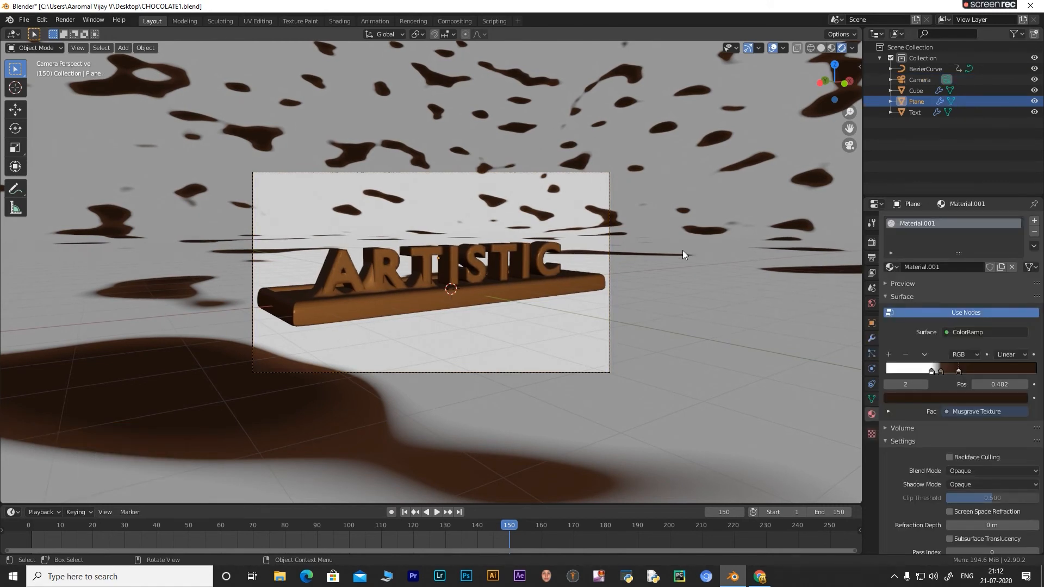
drag(326, 505, 355, 346)
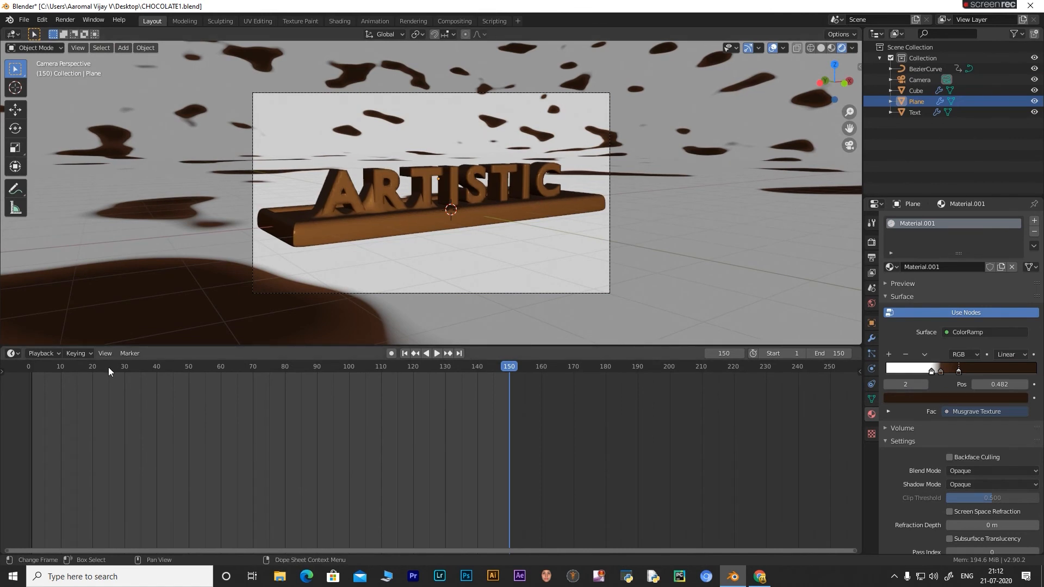
click(13, 353)
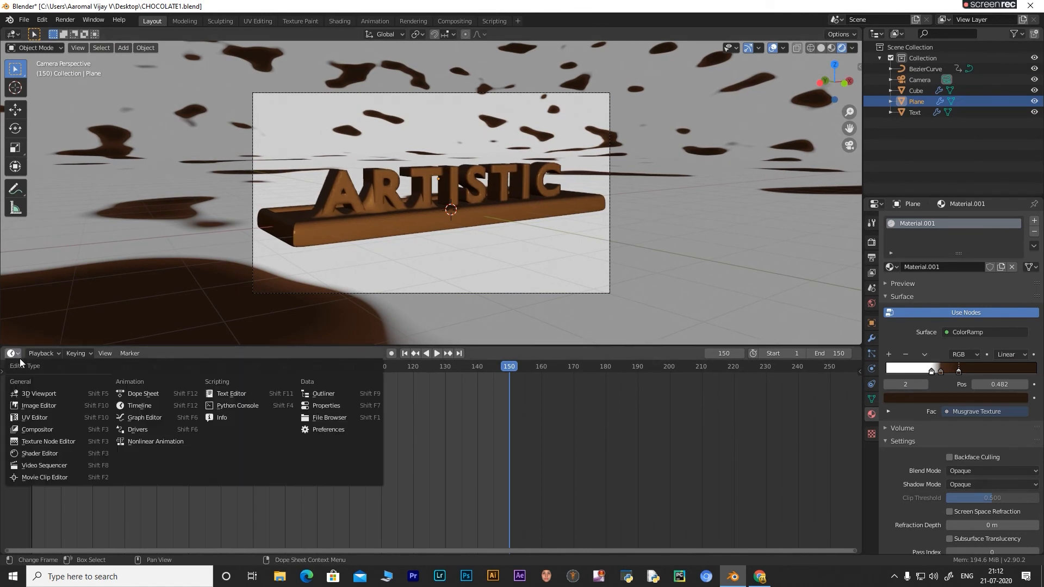
click(48, 455)
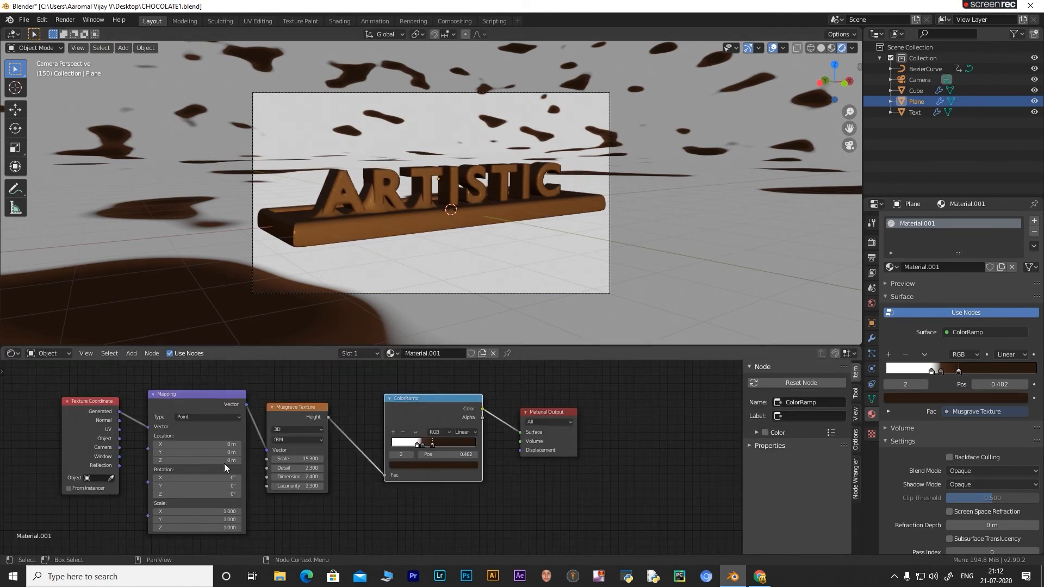
Set the Musgrave Texture scale of the plane's material to 14.6.
drag(274, 464, 227, 464)
click(274, 460)
click(274, 460)
click(273, 460)
click(273, 460)
click(273, 460)
click(274, 460)
click(273, 460)
click(273, 460)
drag(288, 459, 312, 460)
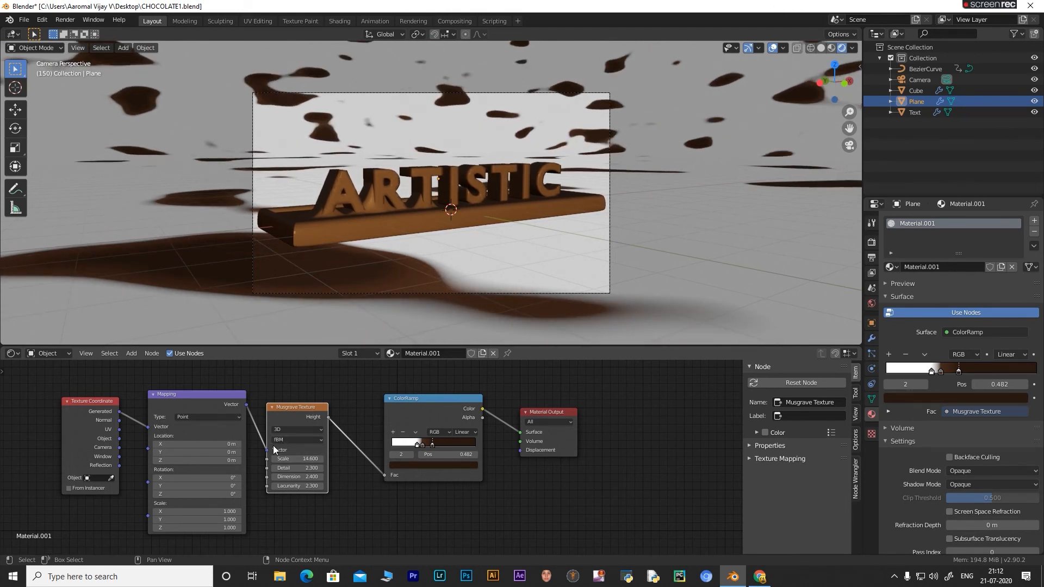
Shift the plane's ColorRamp stops toward the white end, with stop 2 at 0.395, and reframe the camera view from a slightly higher angle.
mouse_move(416, 445)
mouse_down()
mouse_move(374, 442)
mouse_move(425, 446)
mouse_up()
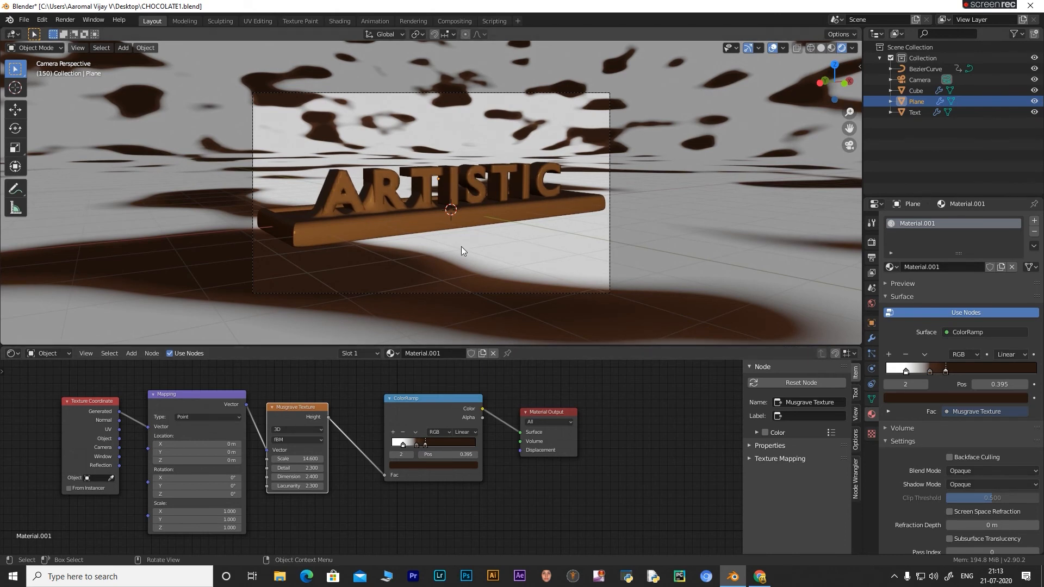
middle_drag(441, 220, 444, 228)
key(KP_0)
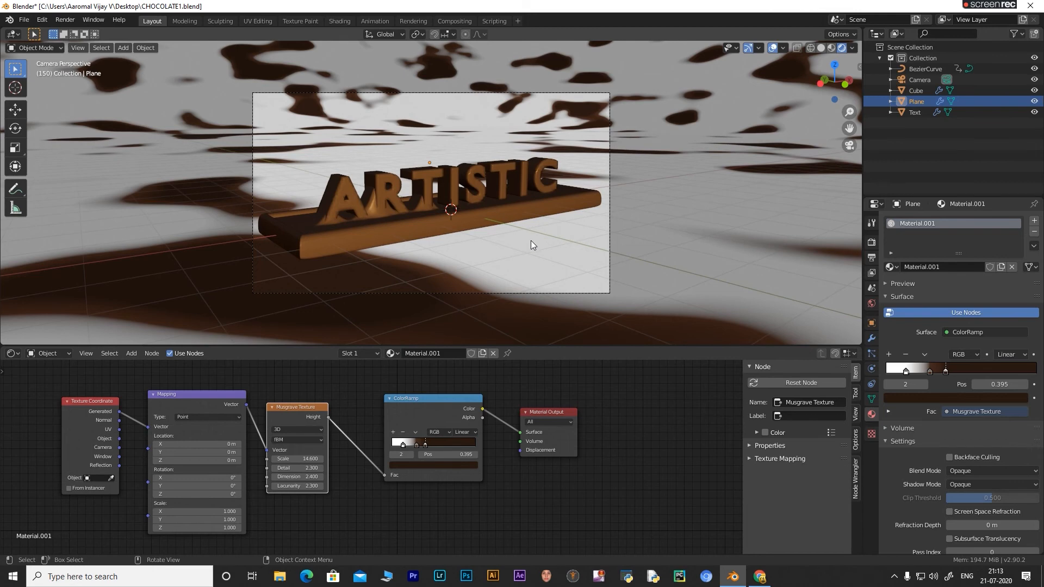
key(g)
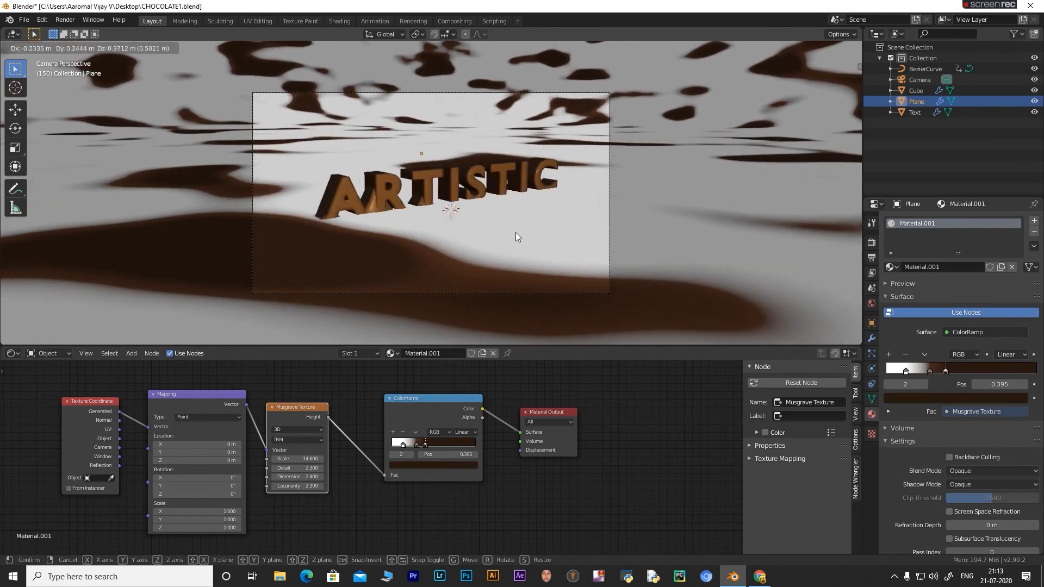
right_click(516, 232)
click(635, 440)
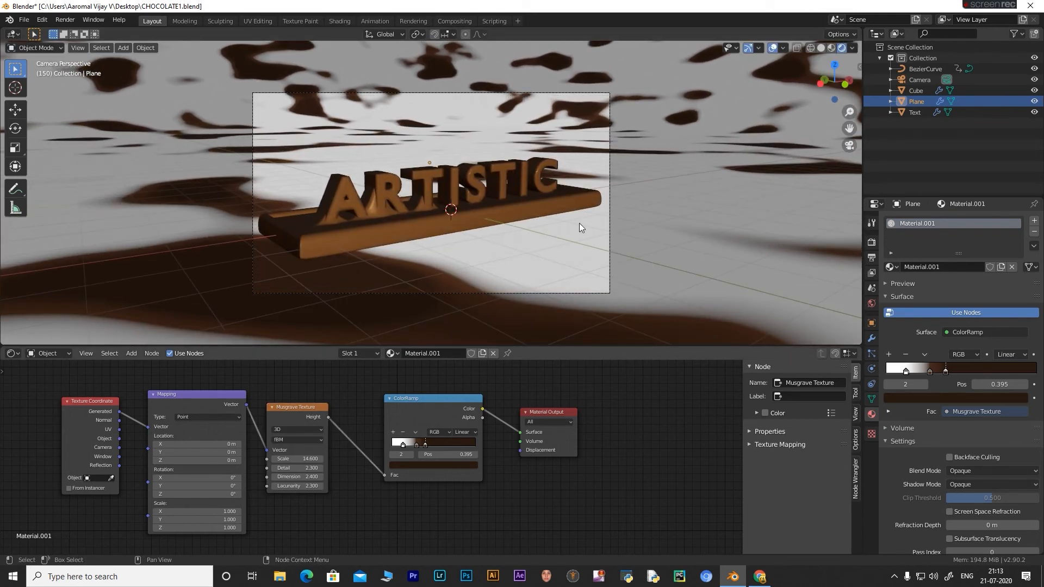
Lower the camera by about 0.09 m and shift it slightly sideways to balance the tray in the frame.
click(377, 196)
click(251, 132)
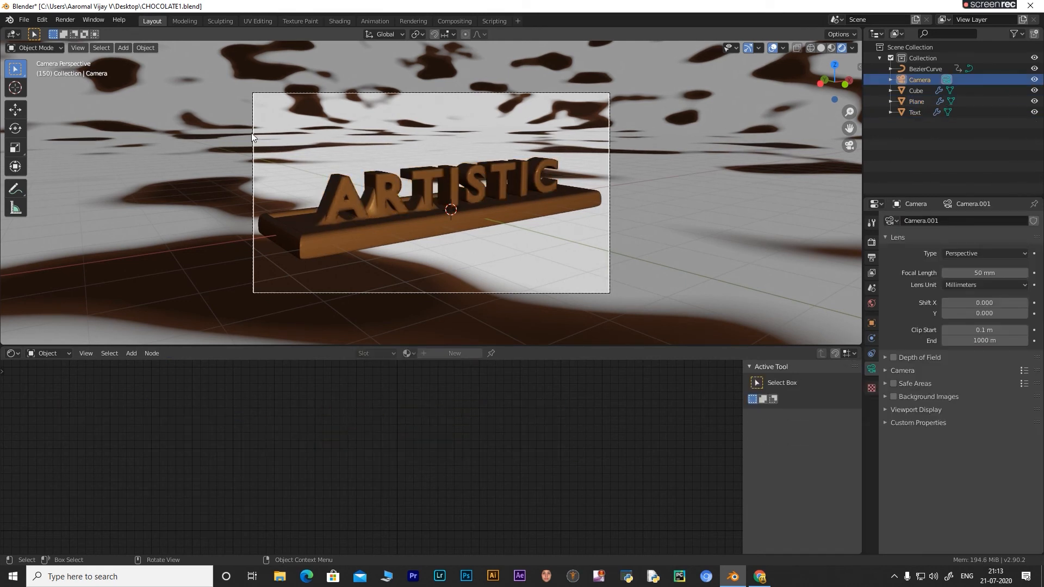
key(g)
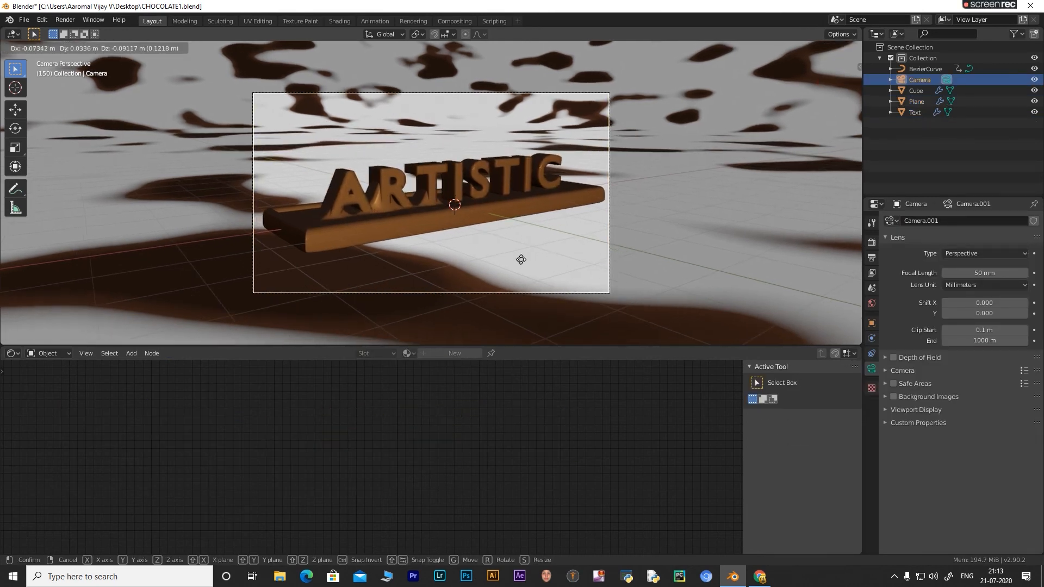
click(524, 260)
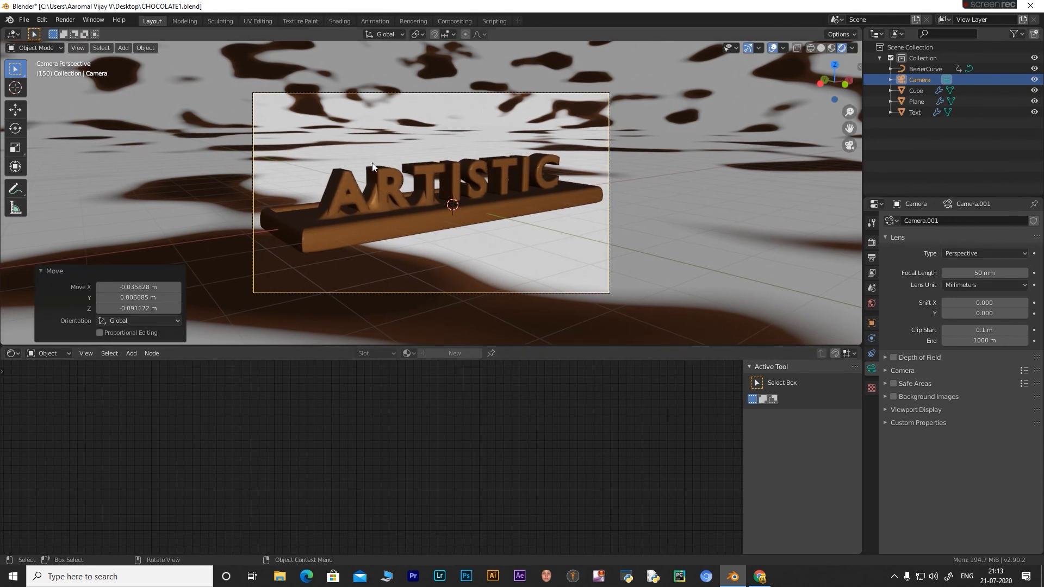
Switch the Shader Editor area back to the Timeline and shrink it to enlarge the 3D viewport.
click(11, 354)
click(163, 406)
drag(517, 346, 517, 471)
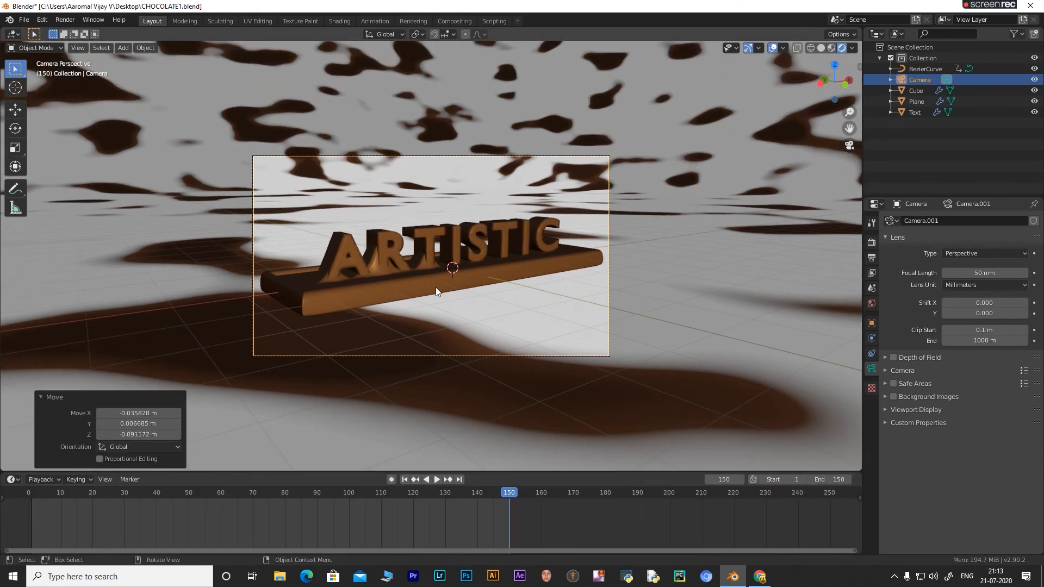
scroll(435, 287, up, 1)
Enable Ambient Occlusion, Bloom, Screen Space Reflections, Motion Blur and 3% Film Overscan in the Eevee render settings.
click(872, 242)
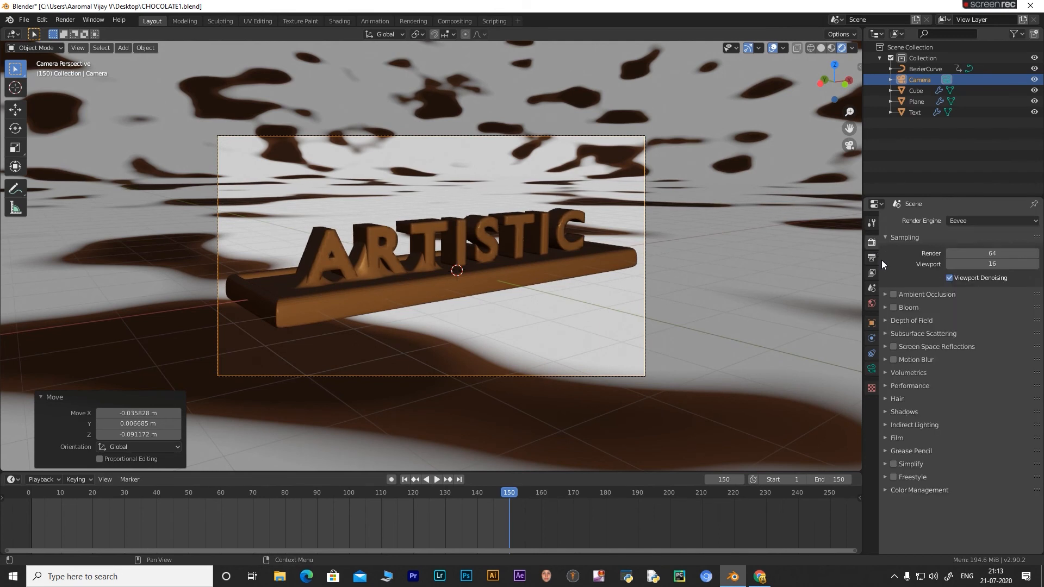
click(894, 294)
click(894, 308)
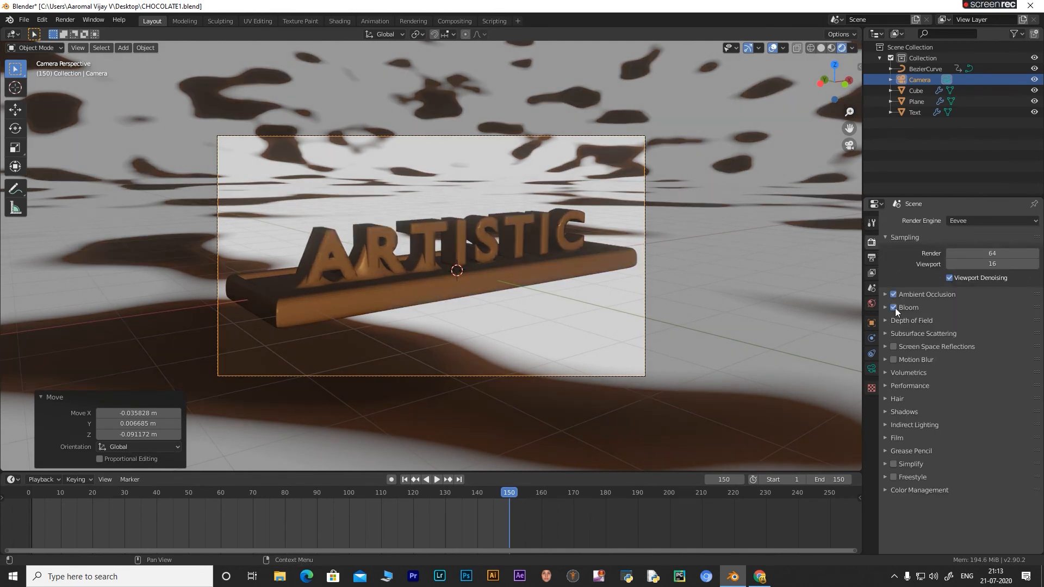
click(893, 347)
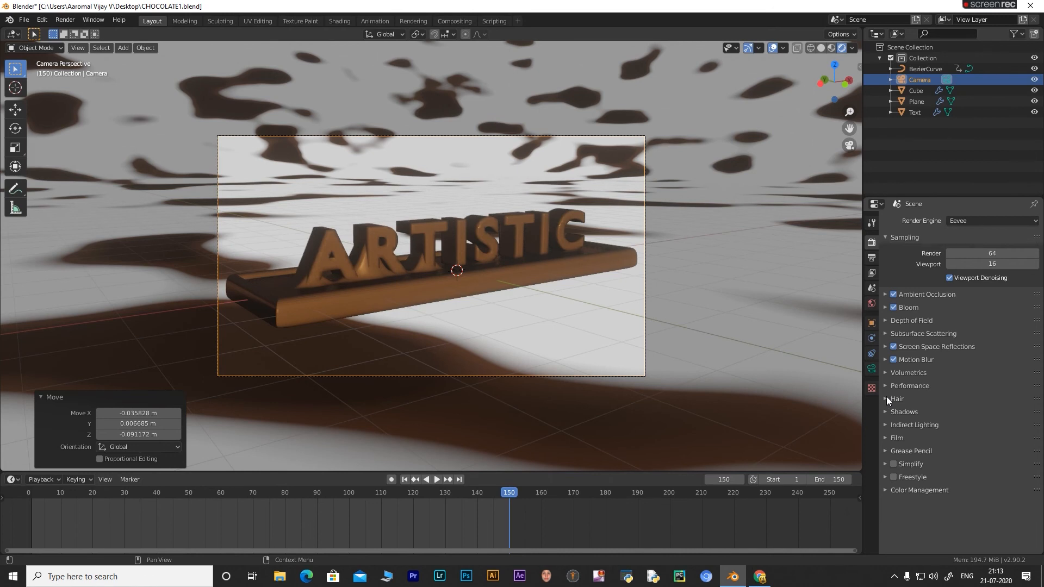
click(957, 438)
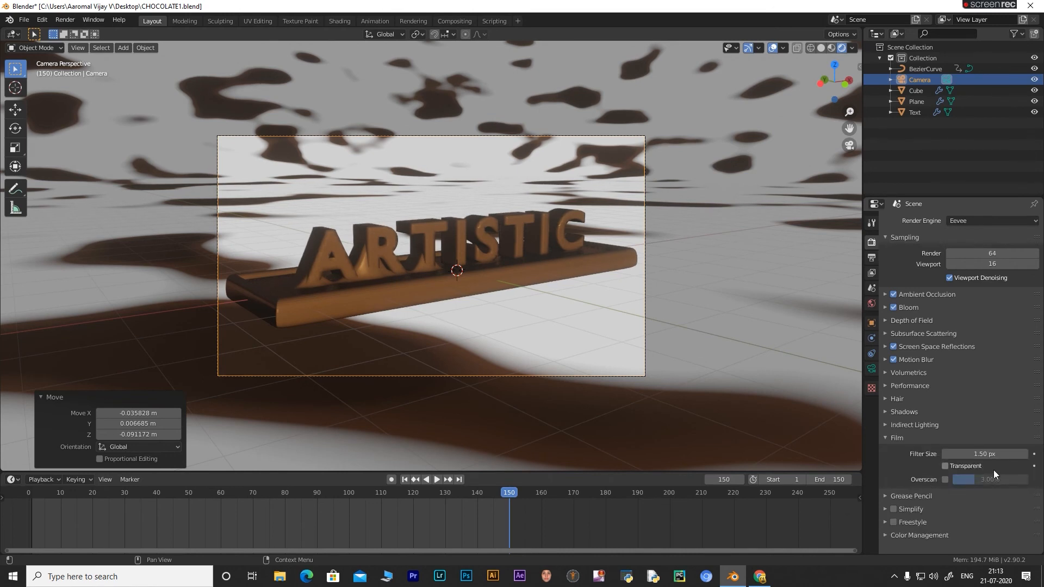
click(944, 478)
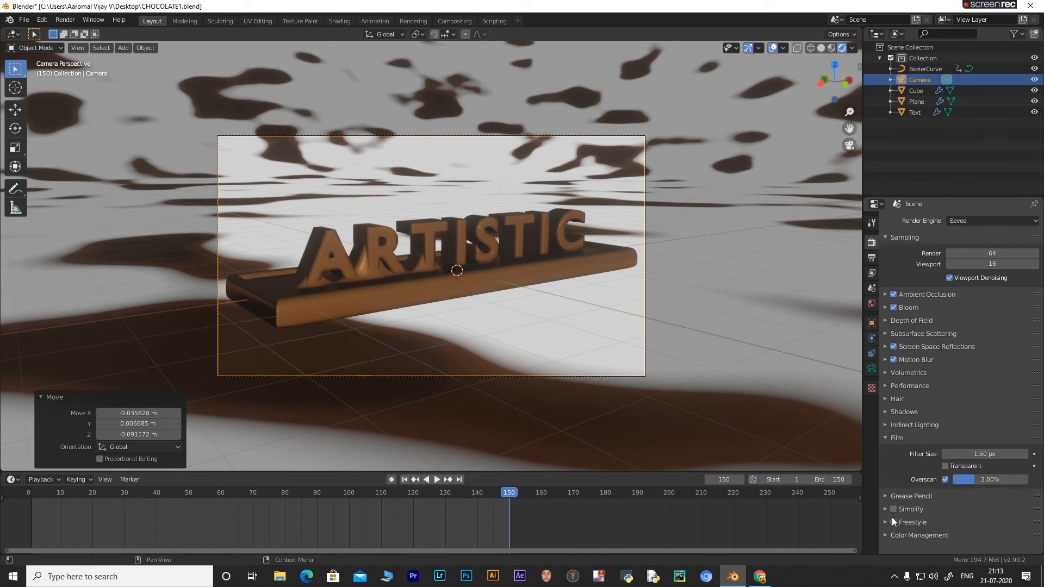
In Color Management, try the Standard view transform, return to Filmic, and set the look to Medium High Contrast.
click(886, 535)
scroll(911, 501, down, 4)
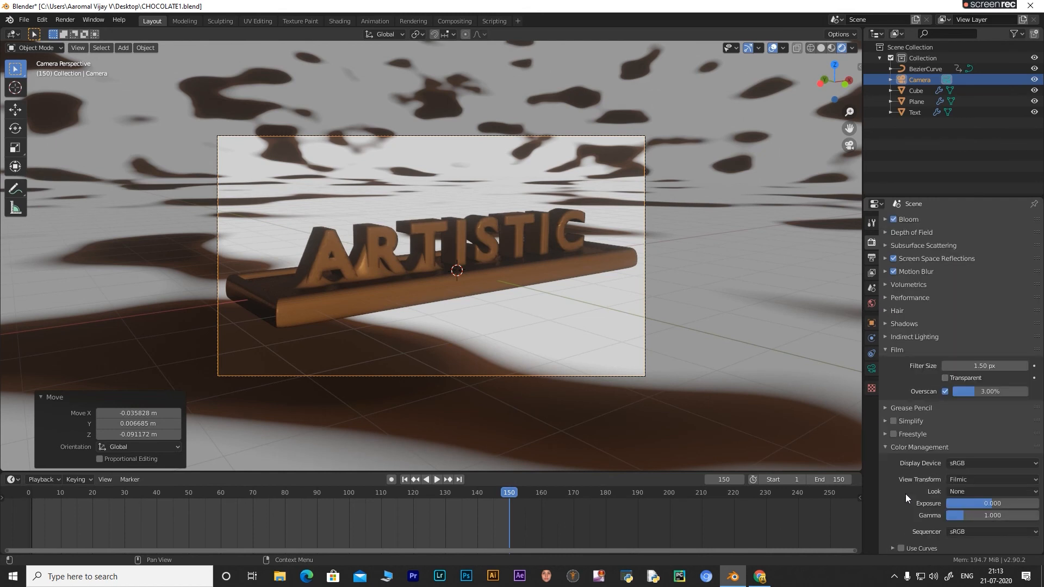
click(964, 479)
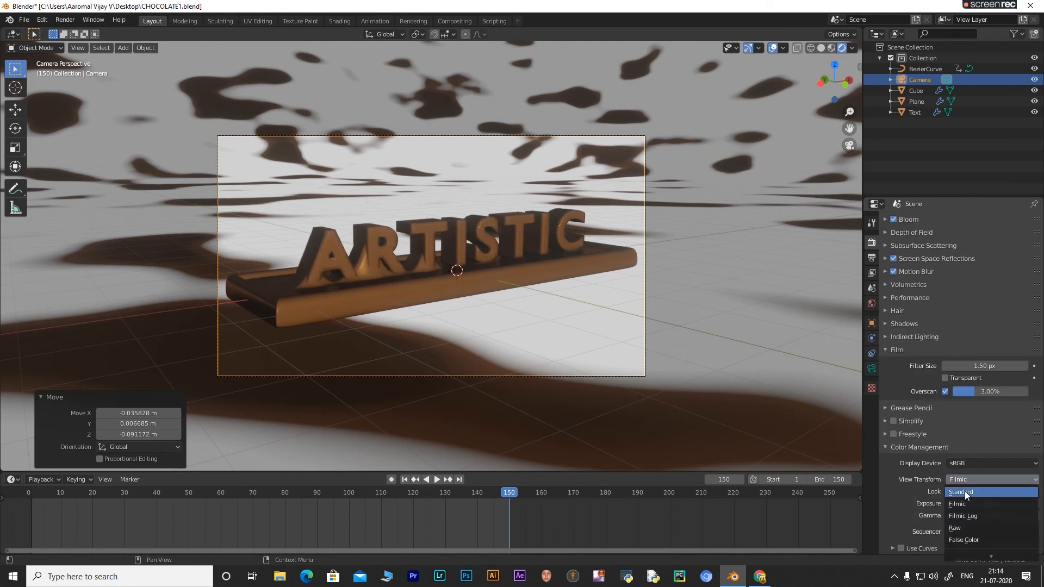
click(965, 492)
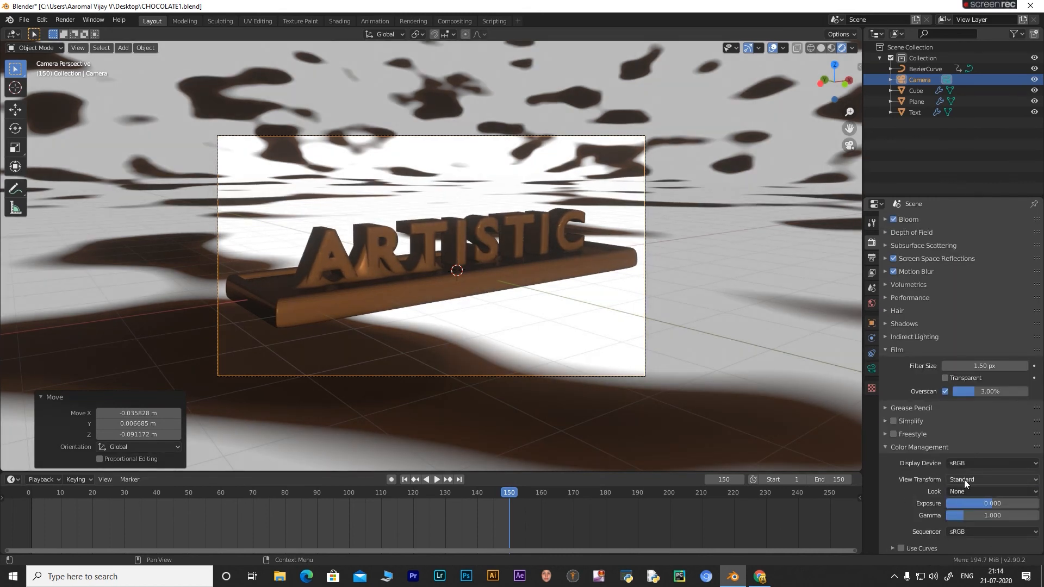
click(964, 480)
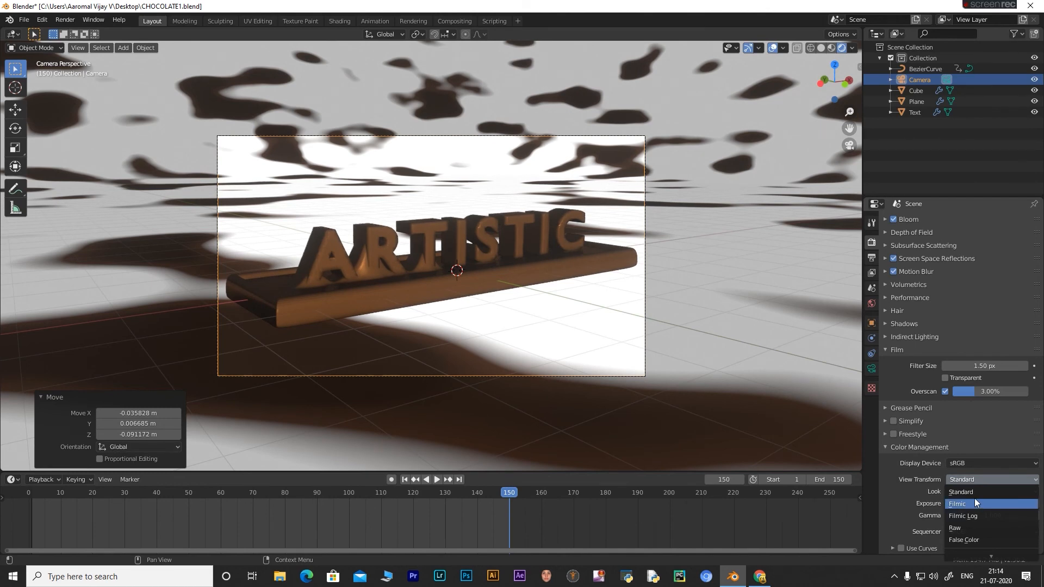
click(972, 501)
click(980, 492)
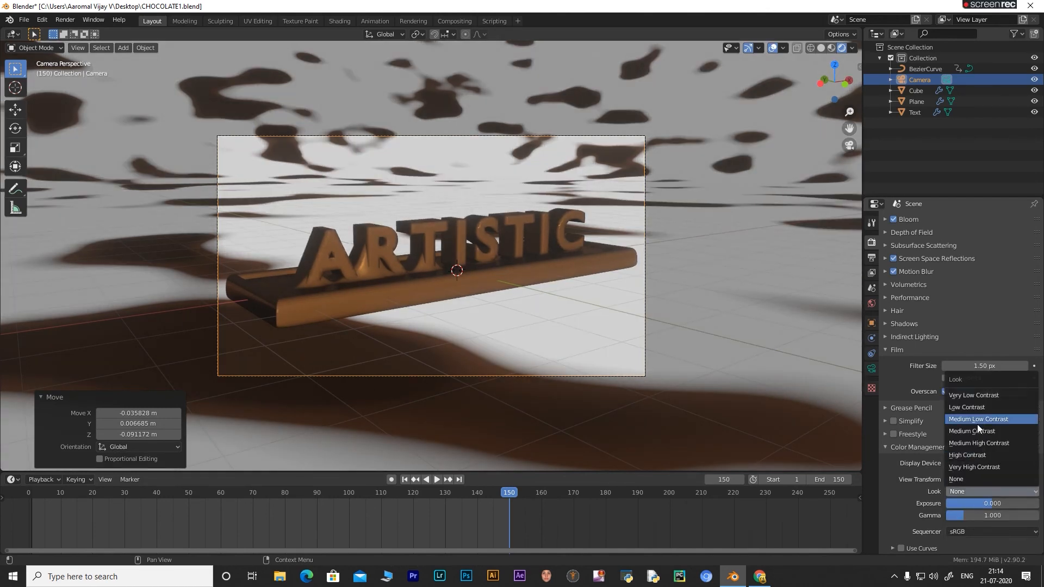
click(975, 441)
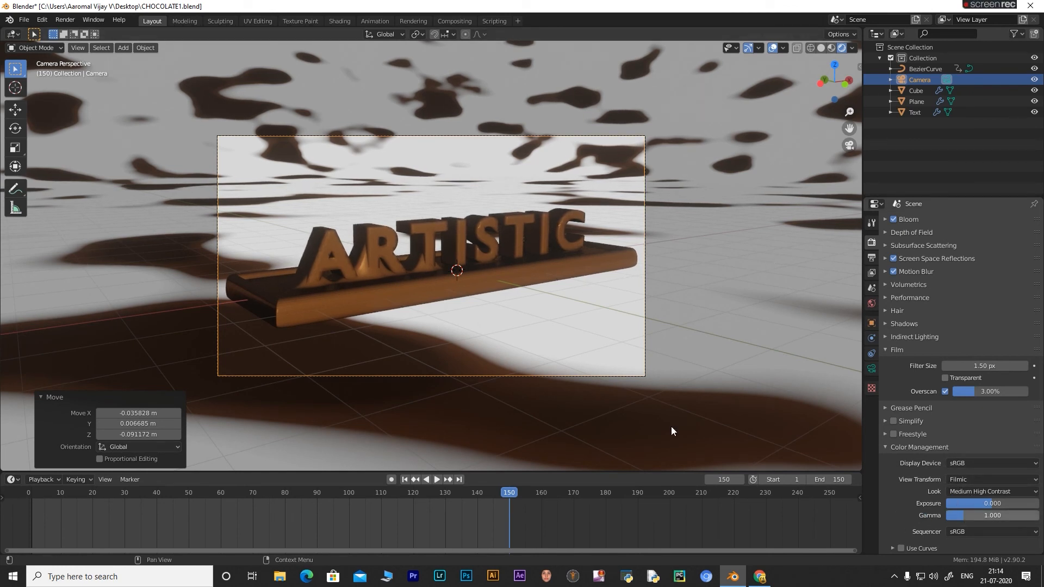
Create a NEW CHOCOLATE folder on the Desktop and set it as the render output path.
click(871, 258)
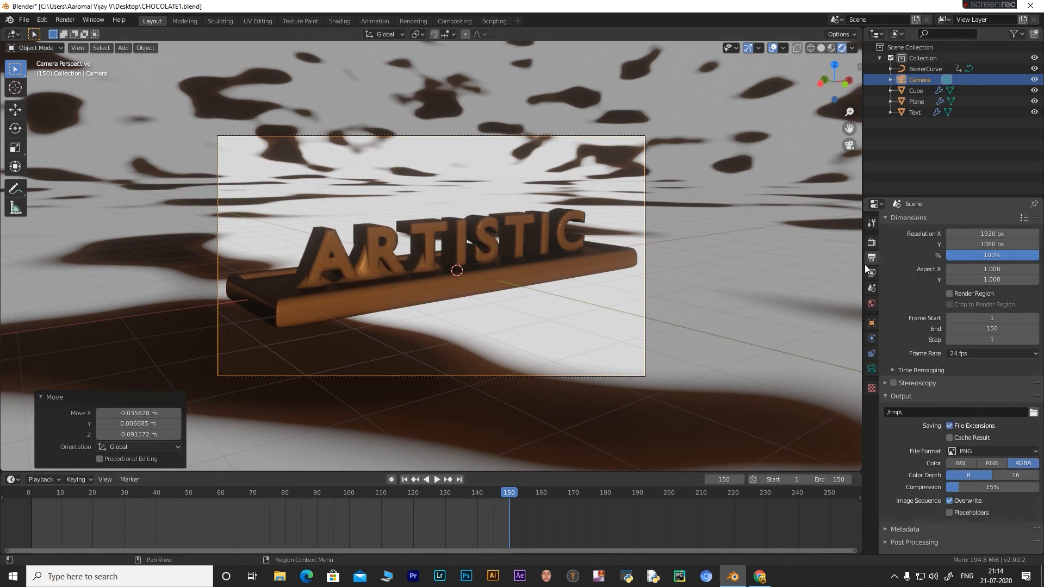
click(1033, 413)
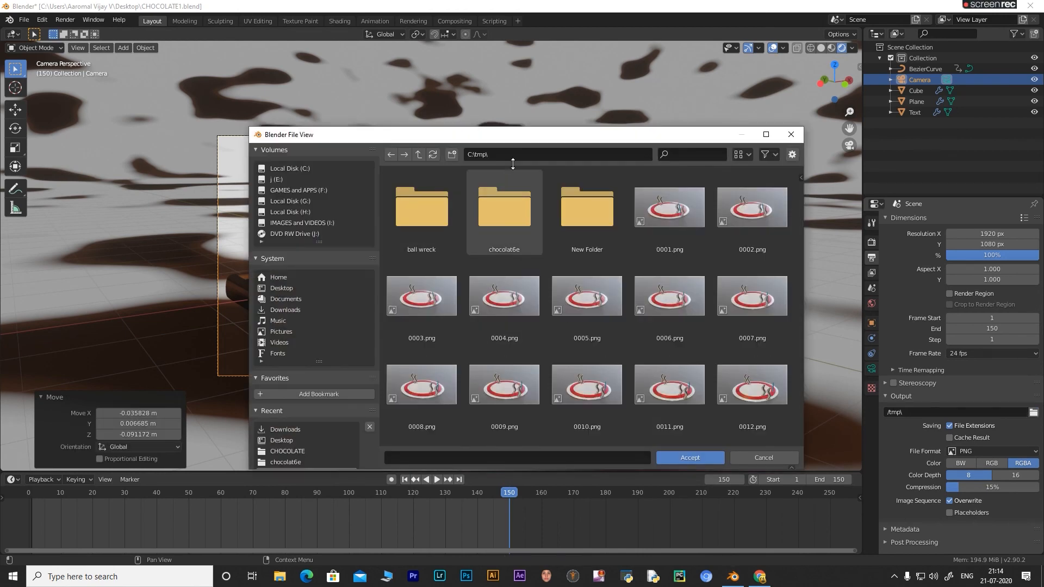
click(500, 154)
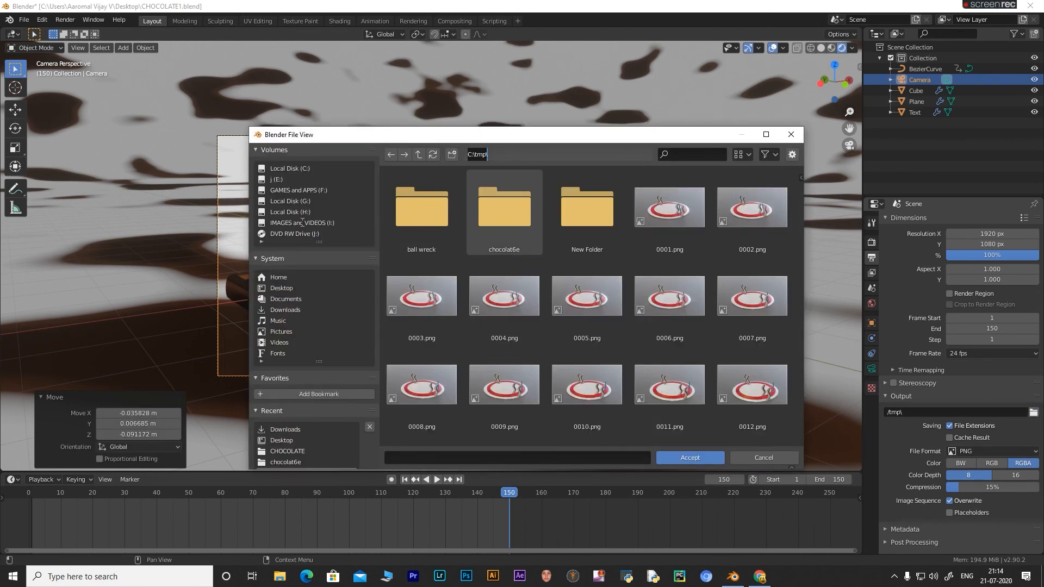
click(279, 288)
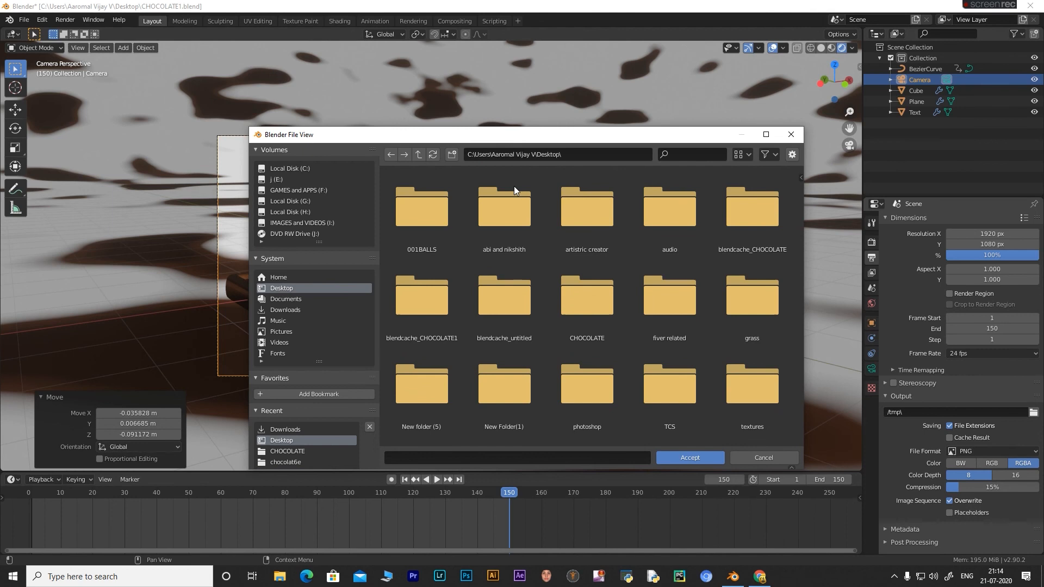
click(451, 155)
text(NEW)
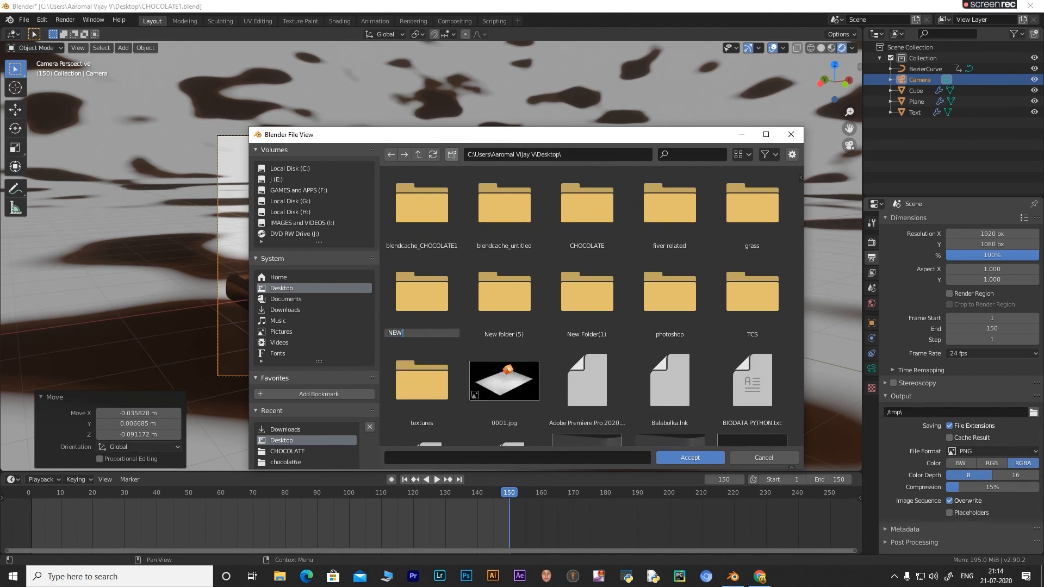
text( CHOCOLATE)
key(Return)
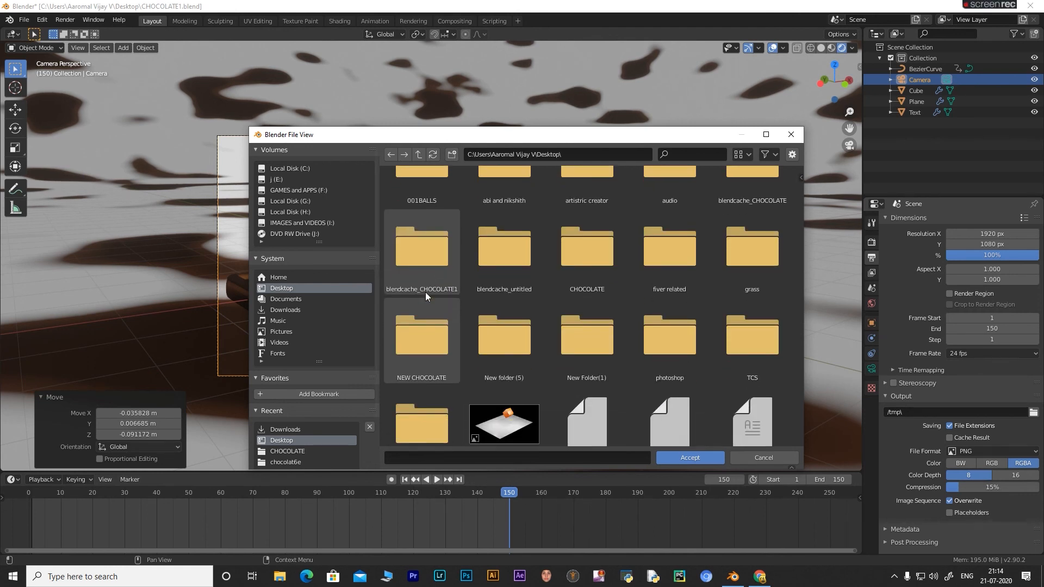
double_click(425, 300)
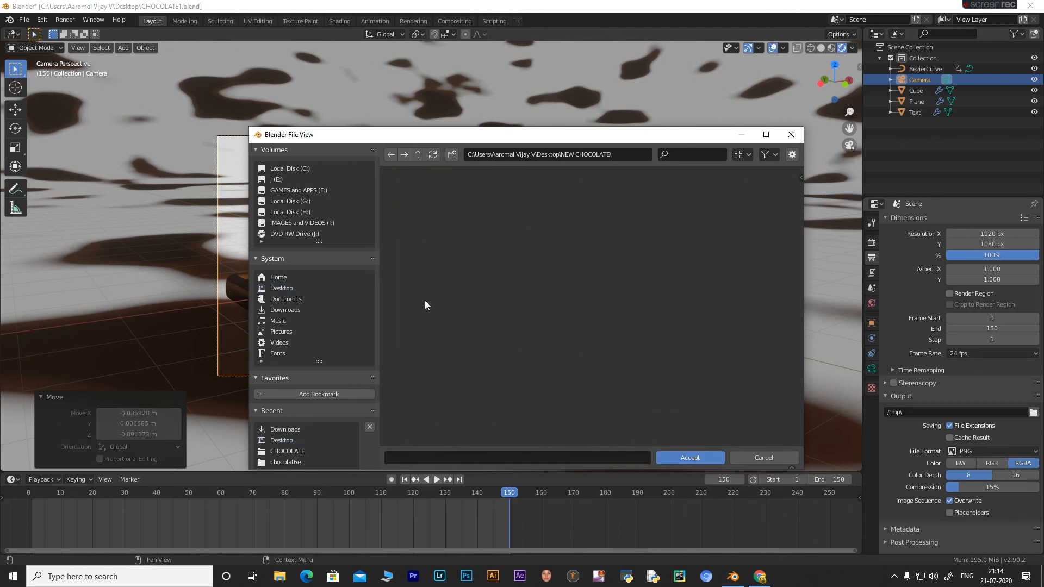
click(691, 458)
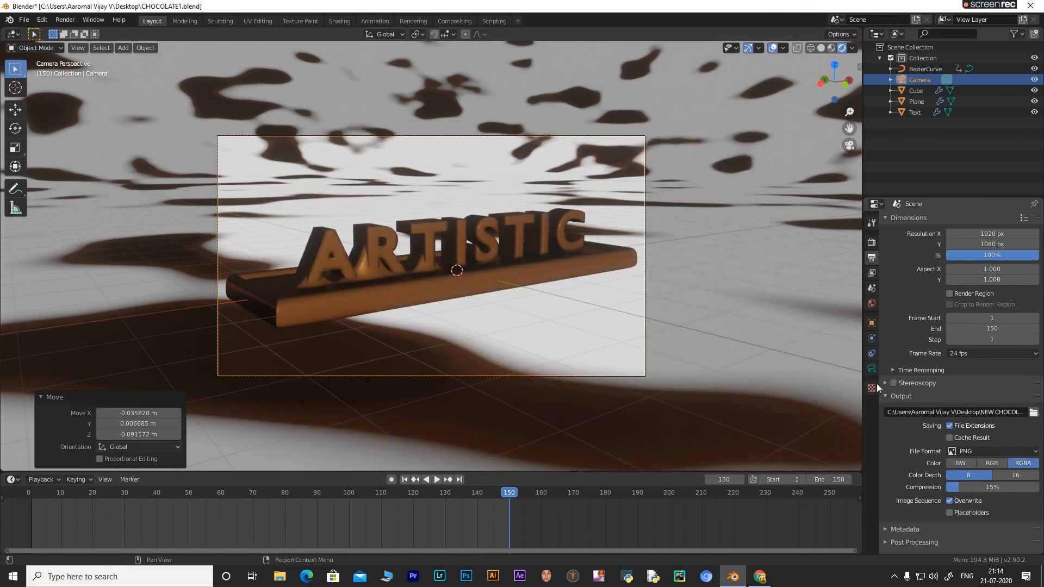
Enable Depth of Field on the camera and set the ARTISTIC text as its focus object.
click(871, 369)
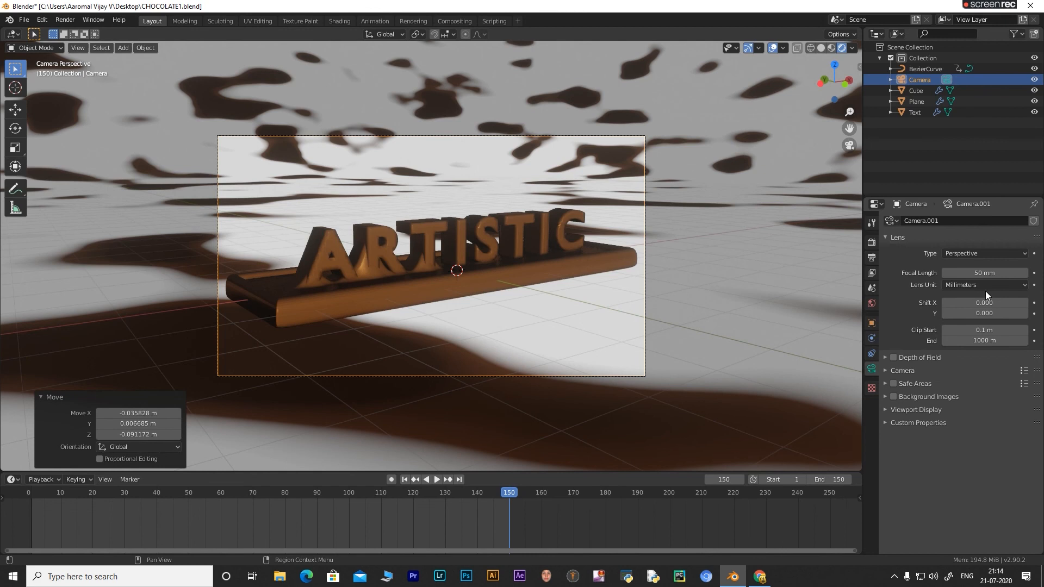
click(893, 358)
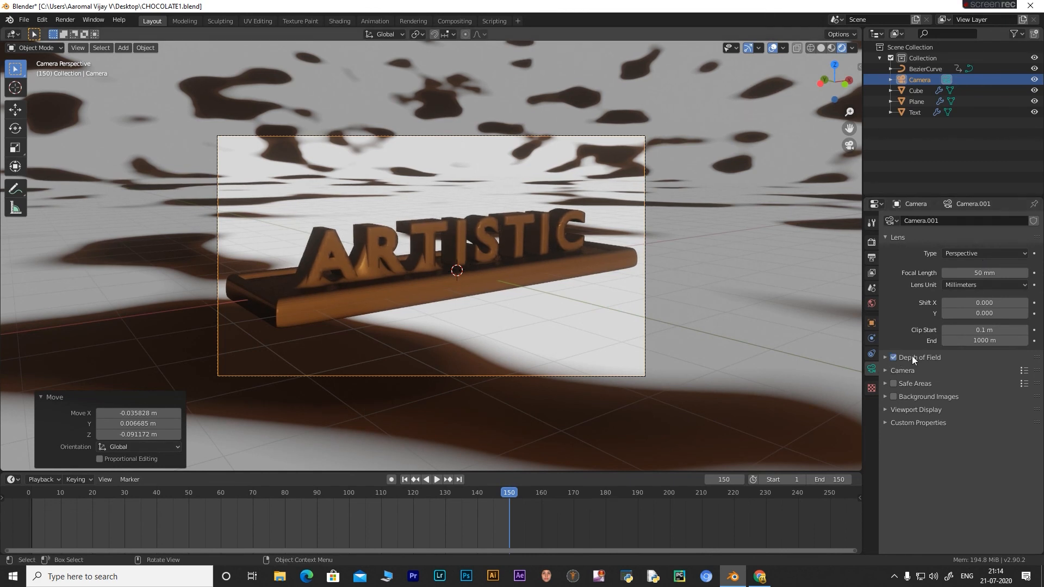
click(884, 357)
click(1024, 373)
click(552, 217)
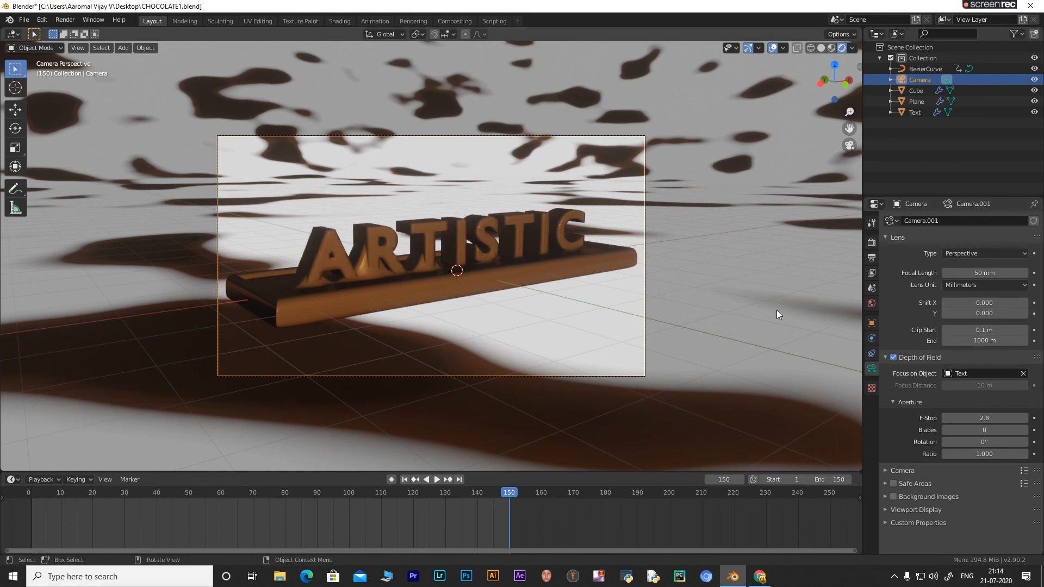
Set the camera's depth of field aperture to F-Stop 2.5.
click(944, 417)
click(945, 418)
click(944, 418)
click(944, 418)
click(943, 417)
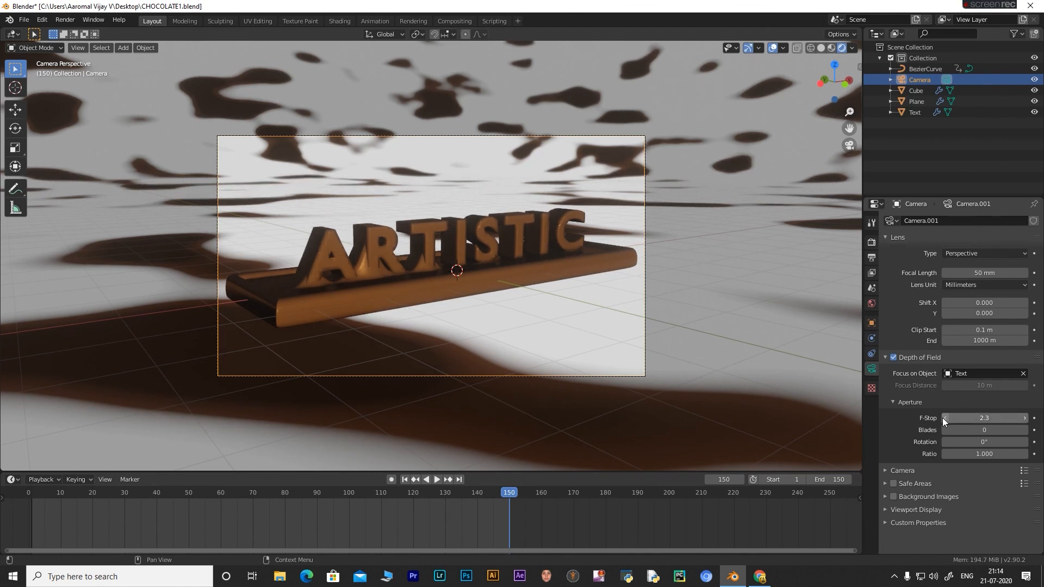
click(944, 418)
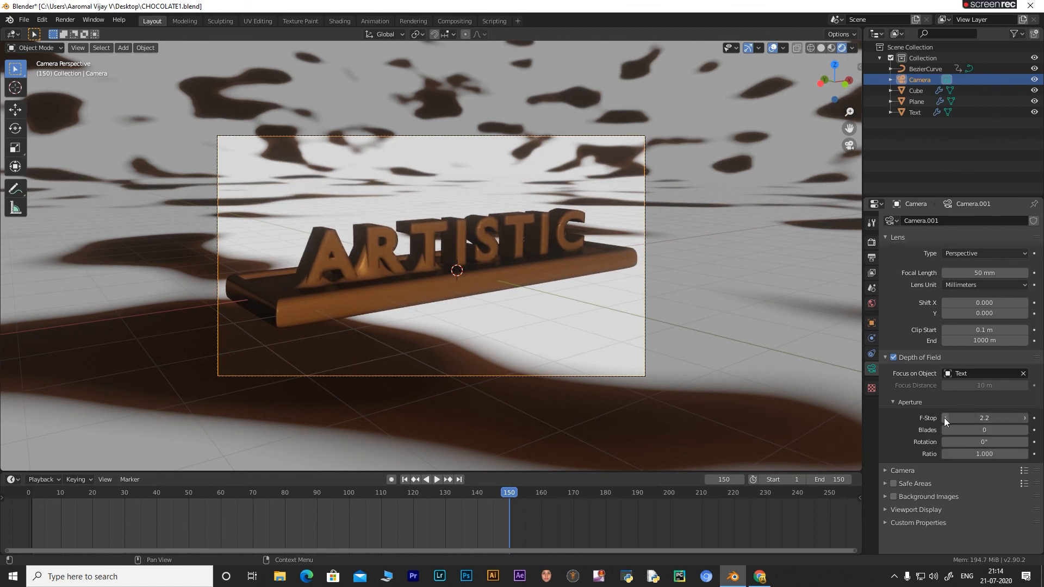
click(943, 417)
click(1025, 418)
click(1024, 418)
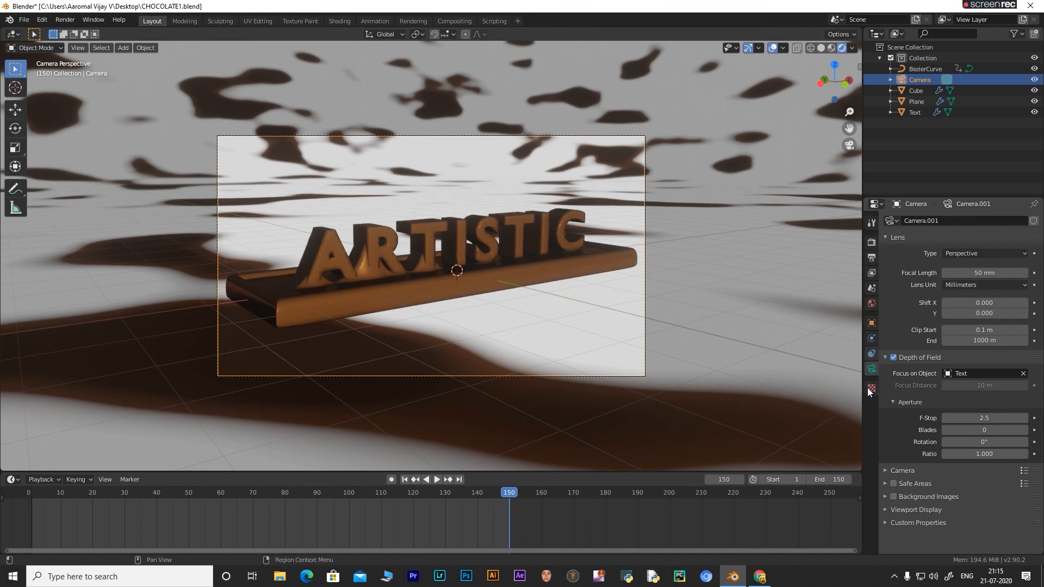
Save the file and return the timeline to frame 1.
key(ctrl+s)
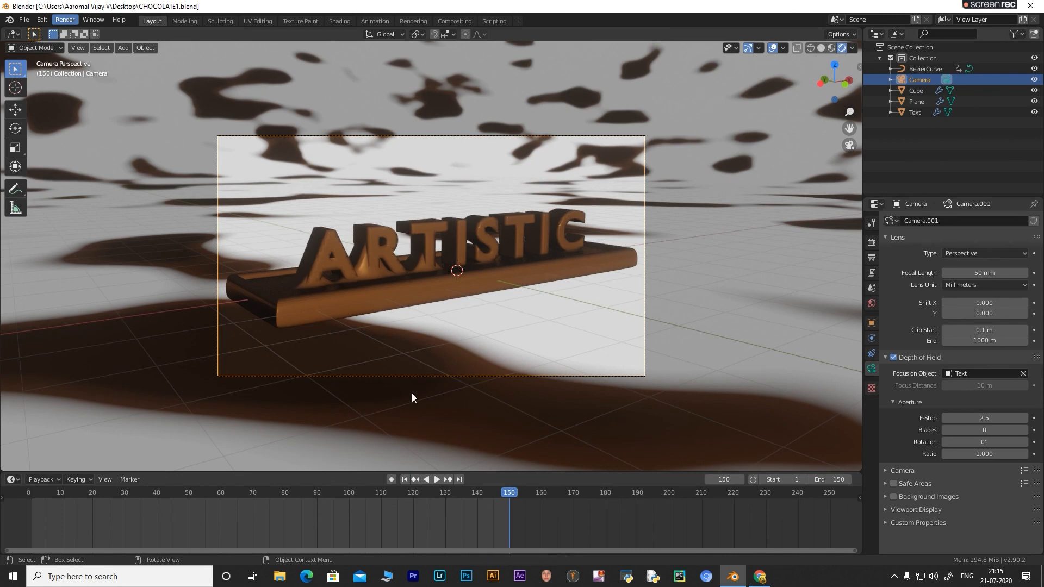
click(403, 479)
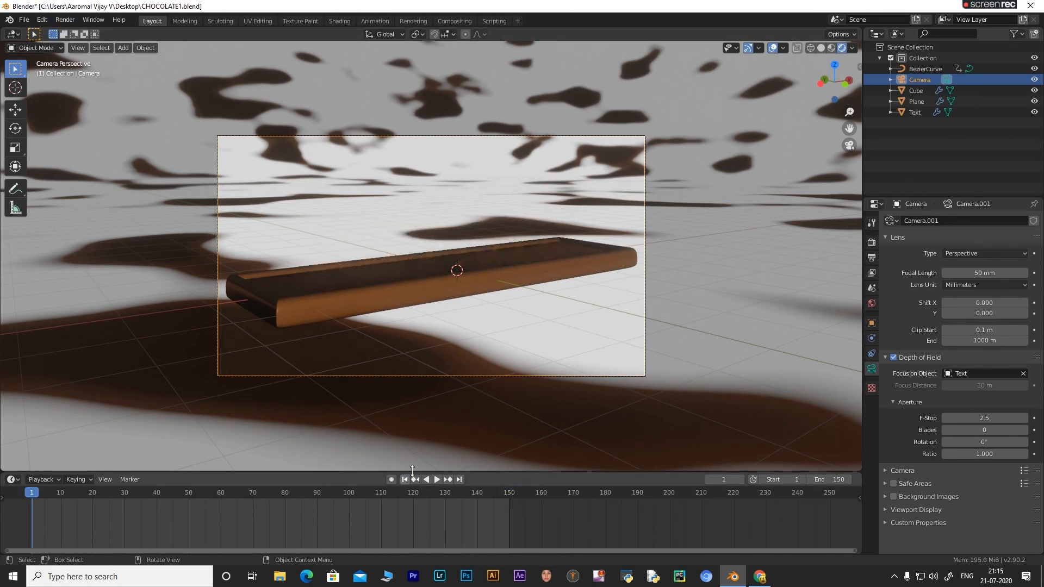